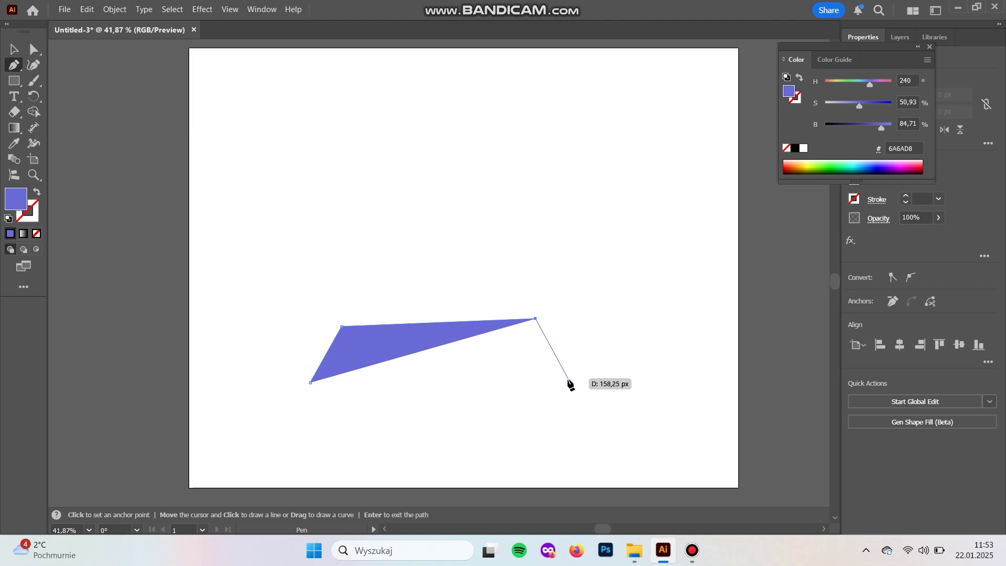
Finish the four-sided base panel with the Pen tool by adding its last lower corner and closing the path, then deselect it
click(568, 379)
click(310, 383)
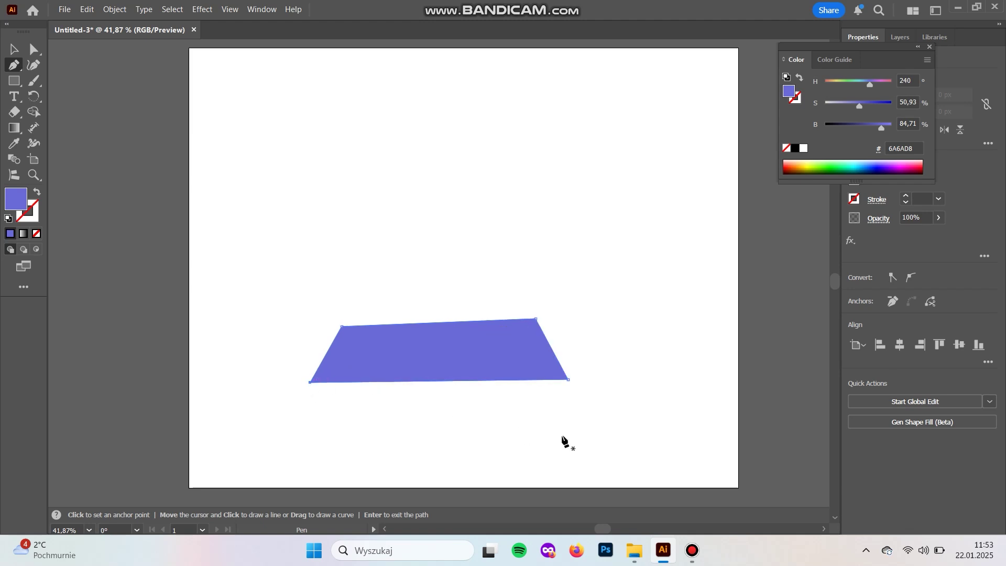
ctrl+click(581, 409)
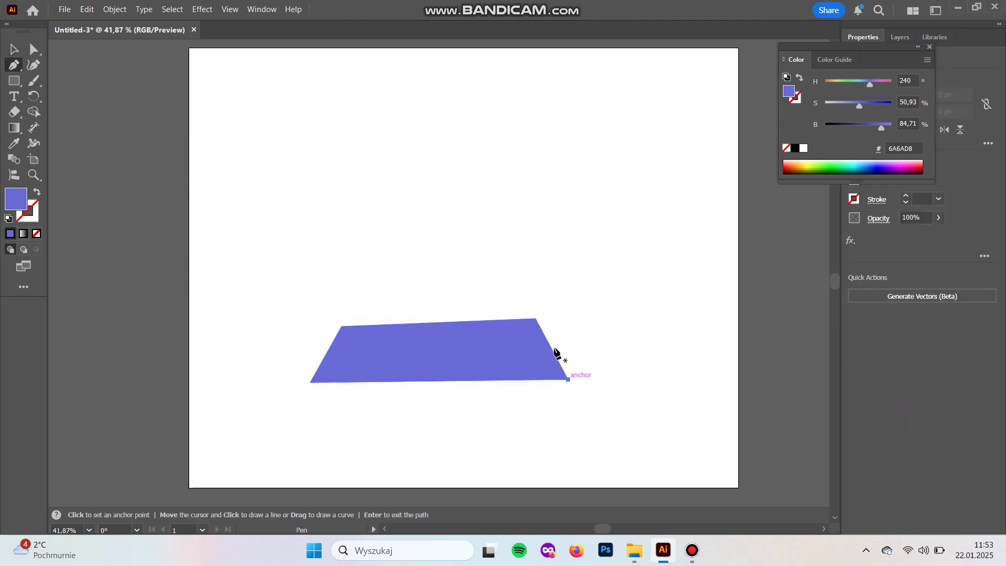
Draw a tall four-sided right panel with the Pen tool, rising from the base panel's slanted right edge, and deselect it
click(535, 318)
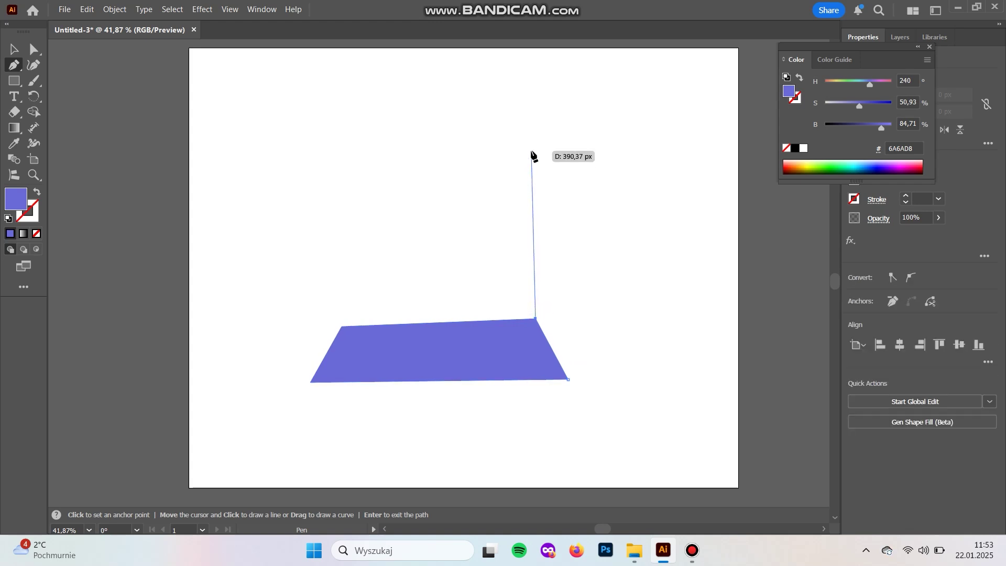
click(531, 151)
click(580, 95)
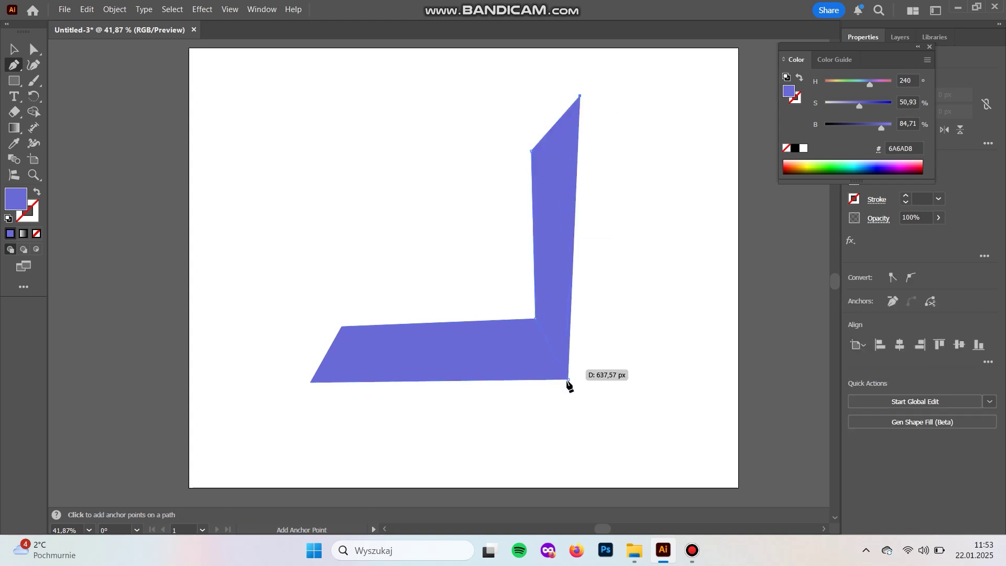
key(ctrl+shift+a)
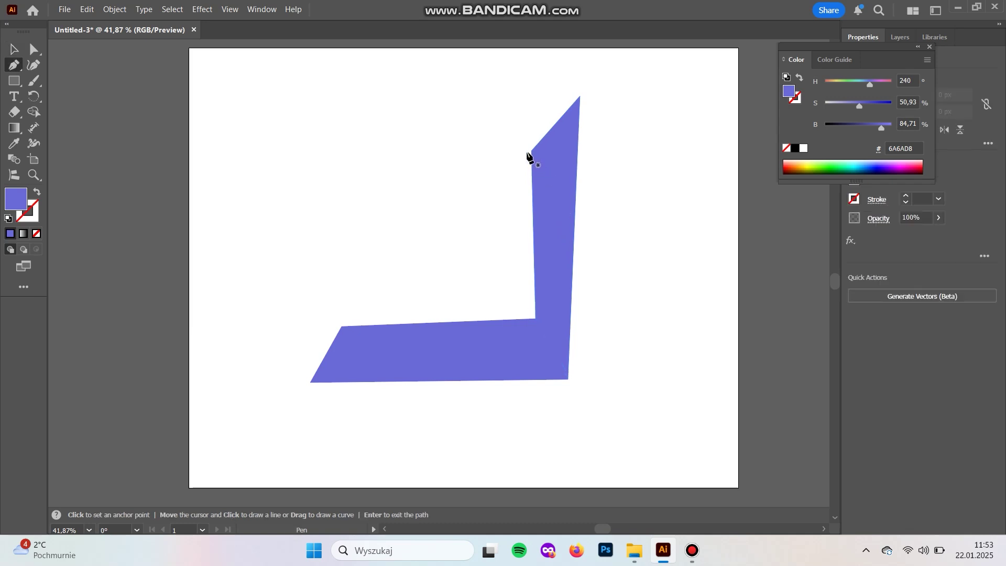
Draw the four-sided top panel with the Pen tool, starting from the right panel's upper slanted edge, and deselect it
click(531, 150)
click(334, 166)
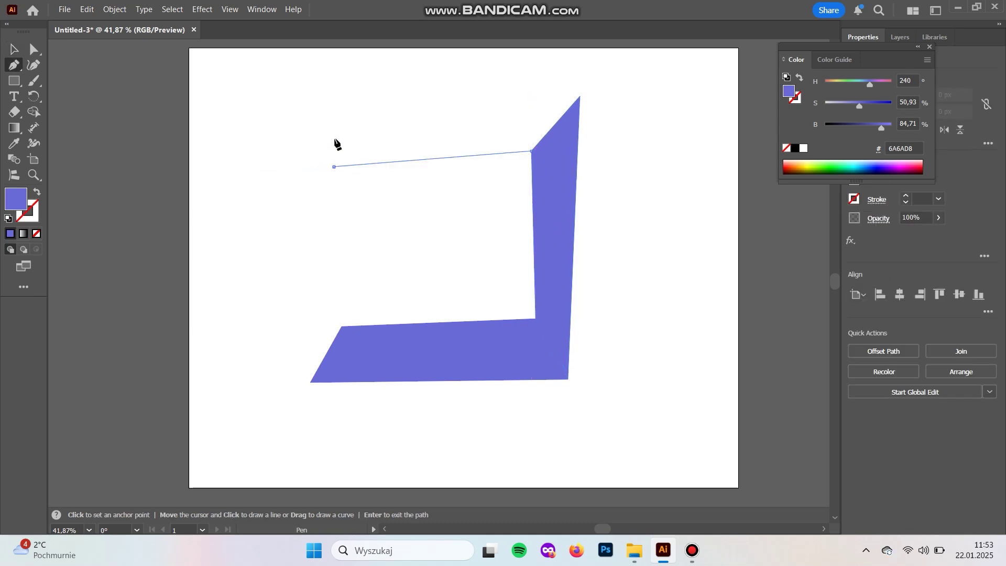
click(299, 103)
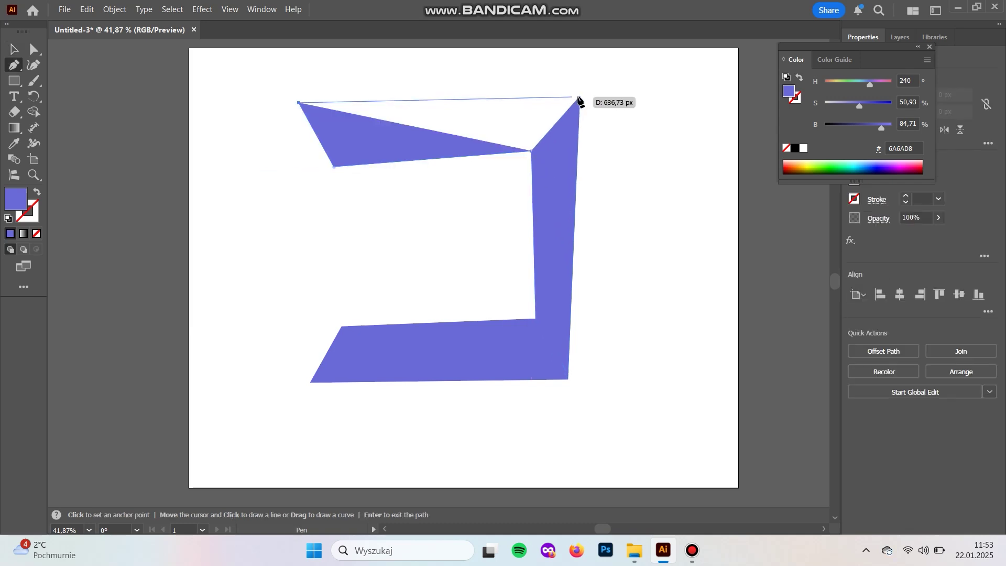
click(580, 96)
click(531, 151)
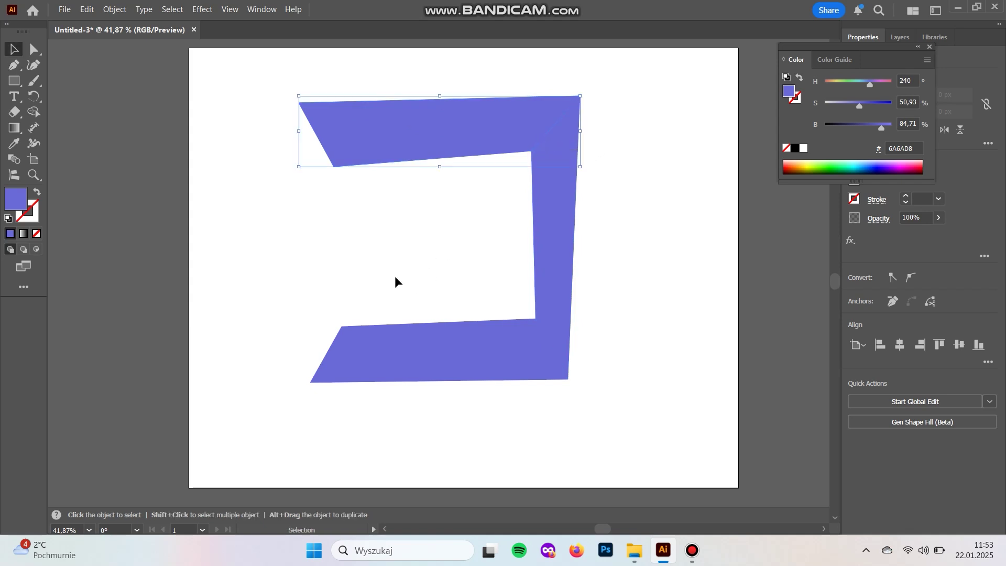
key(ctrl+shift+a)
Draw the left panel with the Pen tool, joining the free ends of the top and bottom panels to close the frame
click(310, 383)
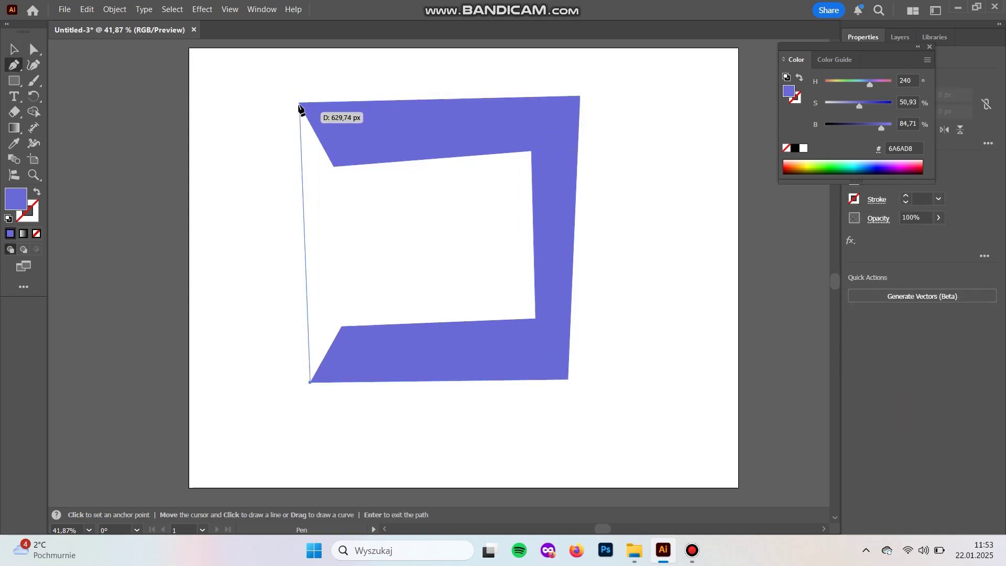
click(298, 103)
click(335, 167)
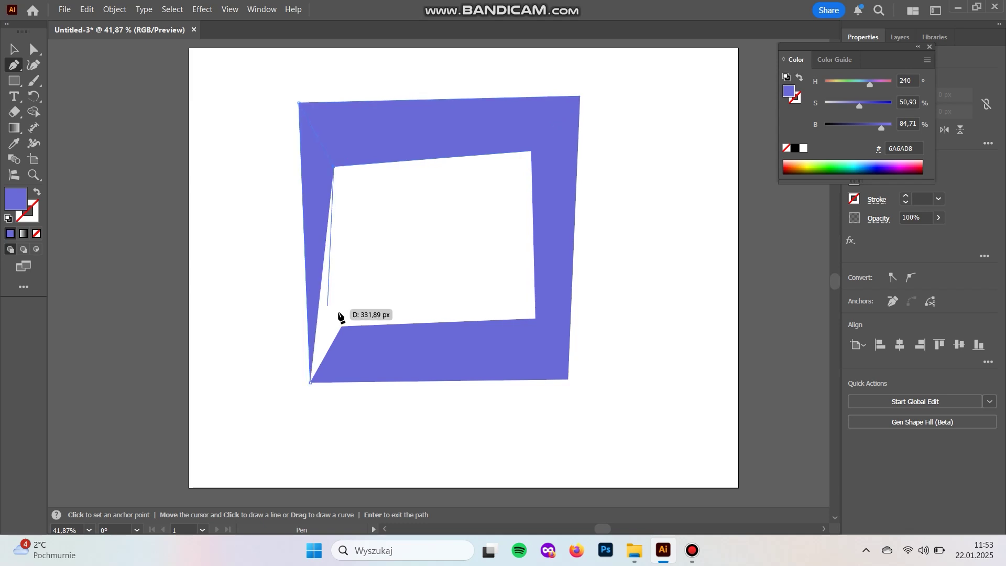
click(342, 326)
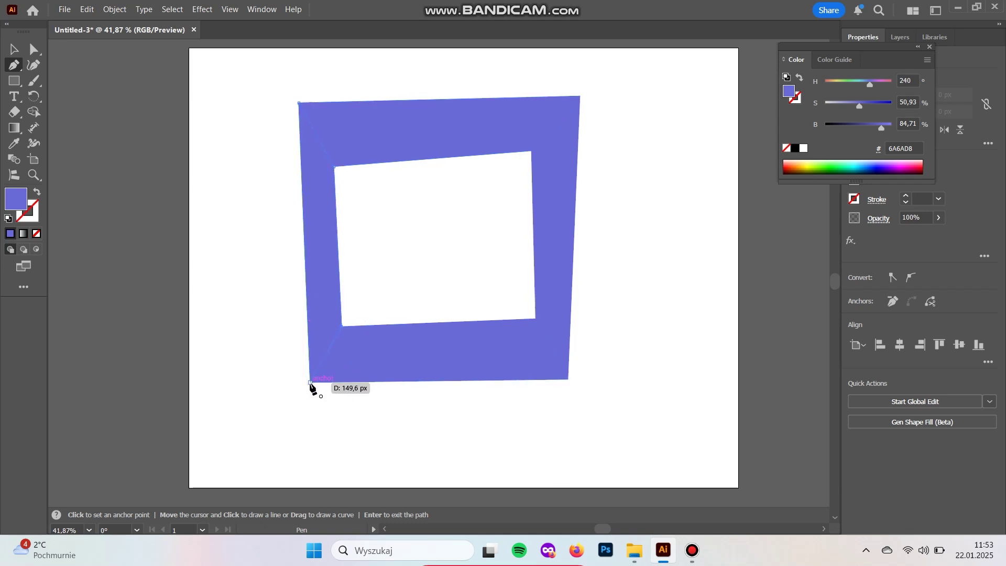
click(310, 382)
Move the four inner corner anchors of the frame slightly outward so that the opening becomes larger and squarer
key(a)
click(471, 276)
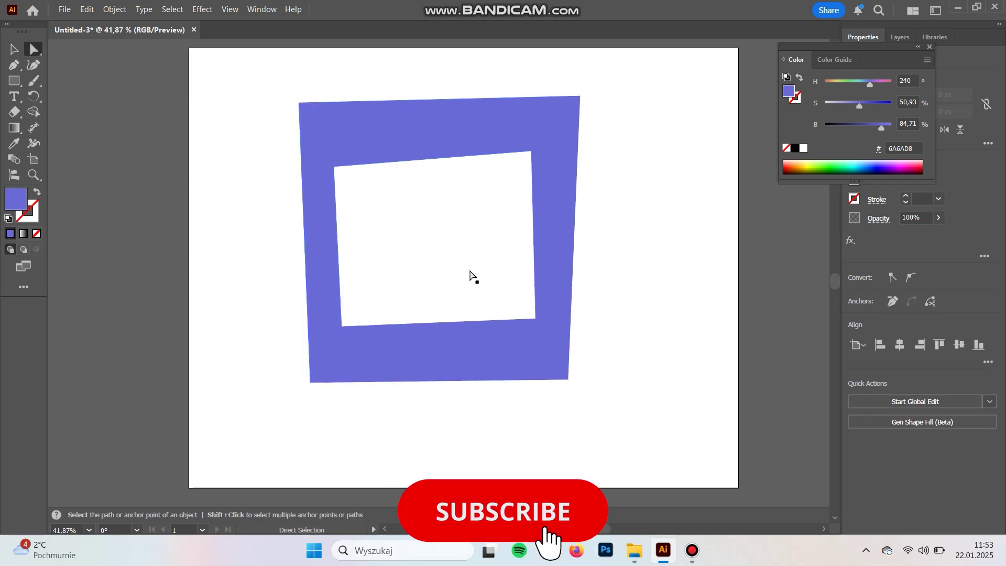
drag(512, 167, 537, 149)
drag(488, 278, 535, 343)
drag(381, 301, 335, 342)
mouse_move(341, 326)
mouse_down()
mouse_move(346, 339)
mouse_move(338, 333)
mouse_up()
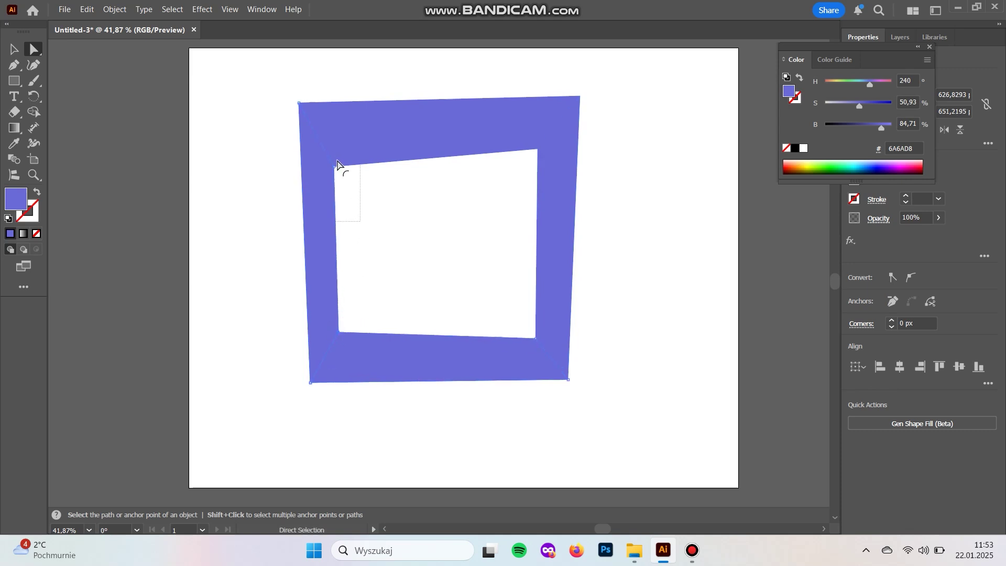
drag(337, 164, 336, 165)
drag(336, 165, 334, 150)
click(440, 245)
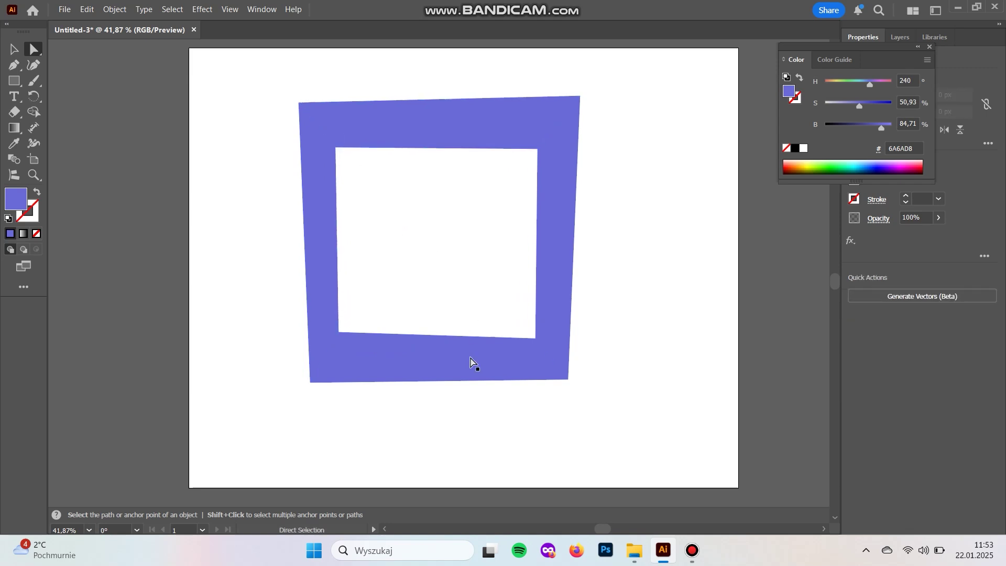
Change the bottom panel's fill to the dark blue 2A2AB7
key(v)
click(465, 379)
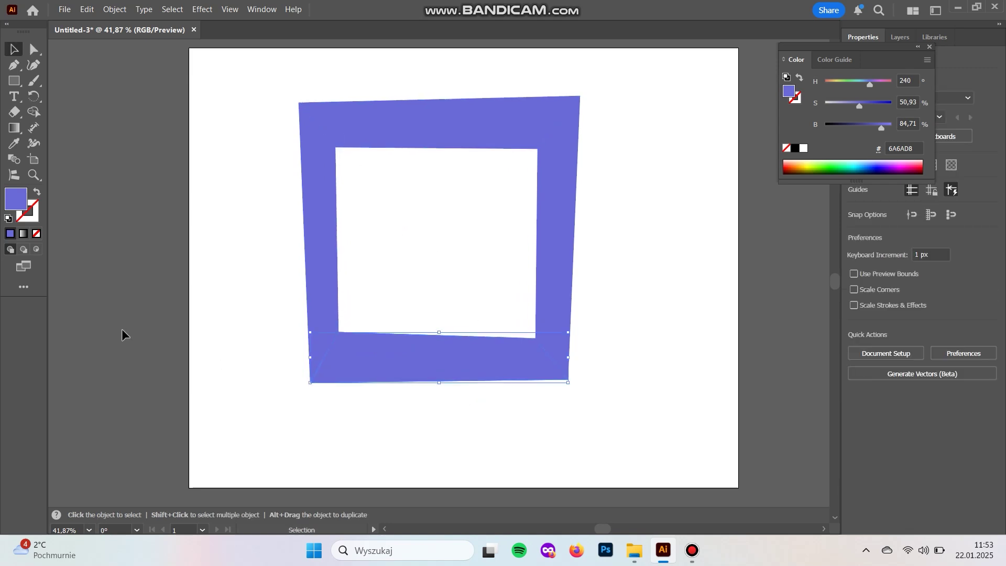
double_click(16, 199)
drag(787, 255, 811, 260)
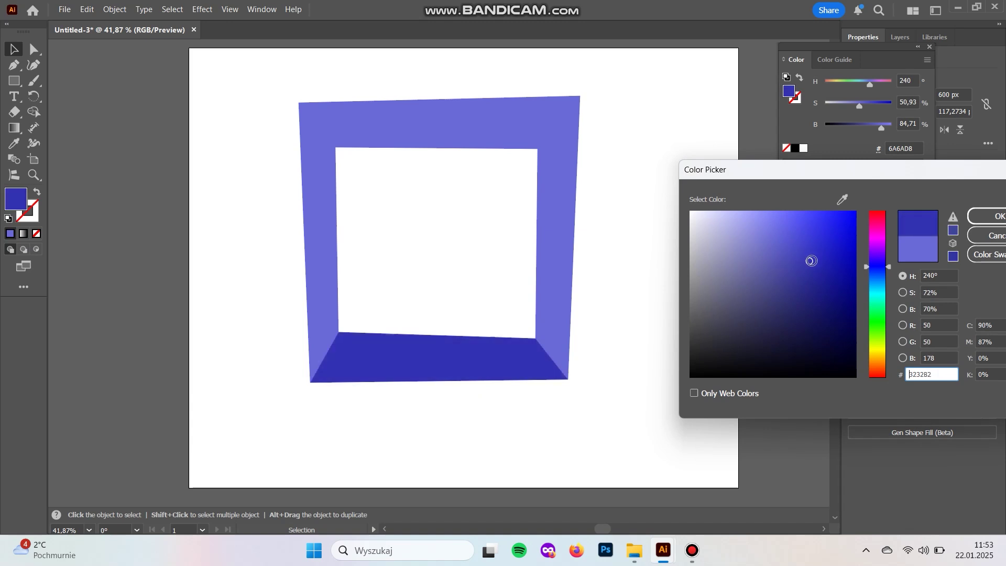
click(993, 216)
Apply the bottom panel's dark blue fill to the top, left and right panels with the Eyedropper tool
drag(250, 82, 600, 216)
key(i)
click(492, 349)
key(v)
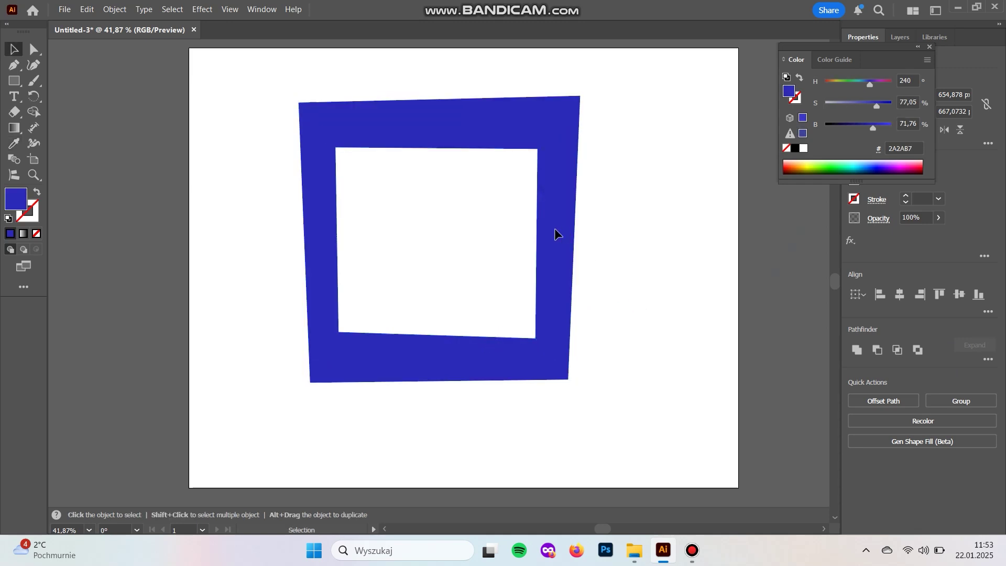
click(554, 229)
drag(876, 107, 869, 103)
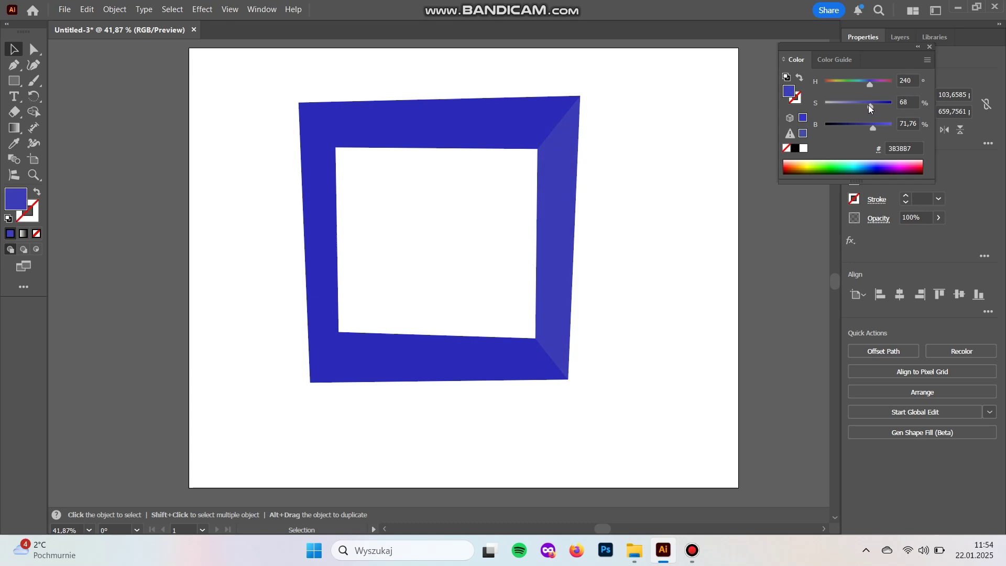
key(ctrl+z)
key(ctrl+z)
key(ctrl+z)
Brighten the fill of the right panel, and raise the brightness of the top panel to about 95% and the left panel to about 97%
drag(873, 128, 879, 127)
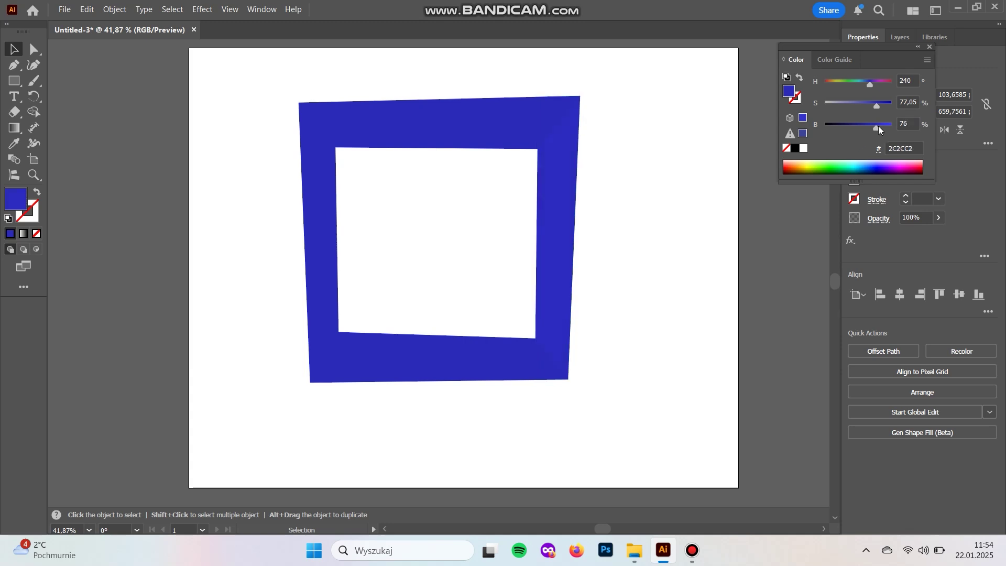
click(535, 119)
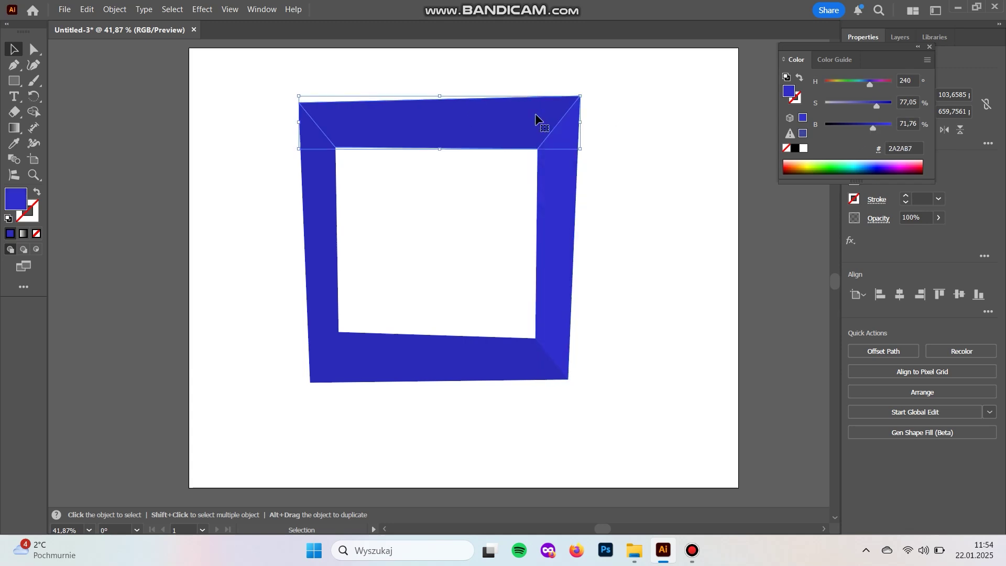
drag(875, 135, 882, 131)
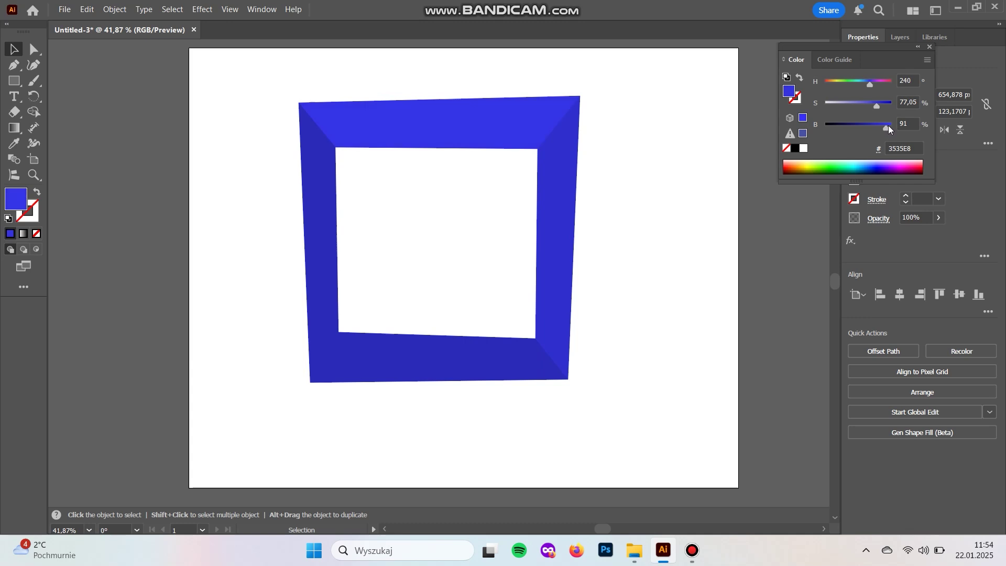
click(325, 194)
drag(875, 131, 885, 131)
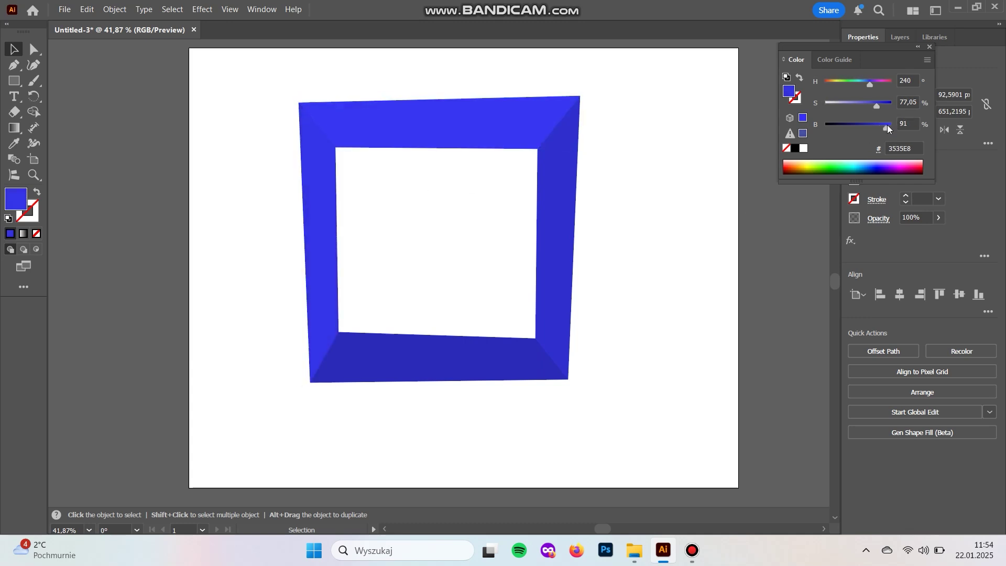
Set the top panel's fill to 100% brightness and about 61% saturation, lower the left panel's saturation, and deselect everything
click(483, 121)
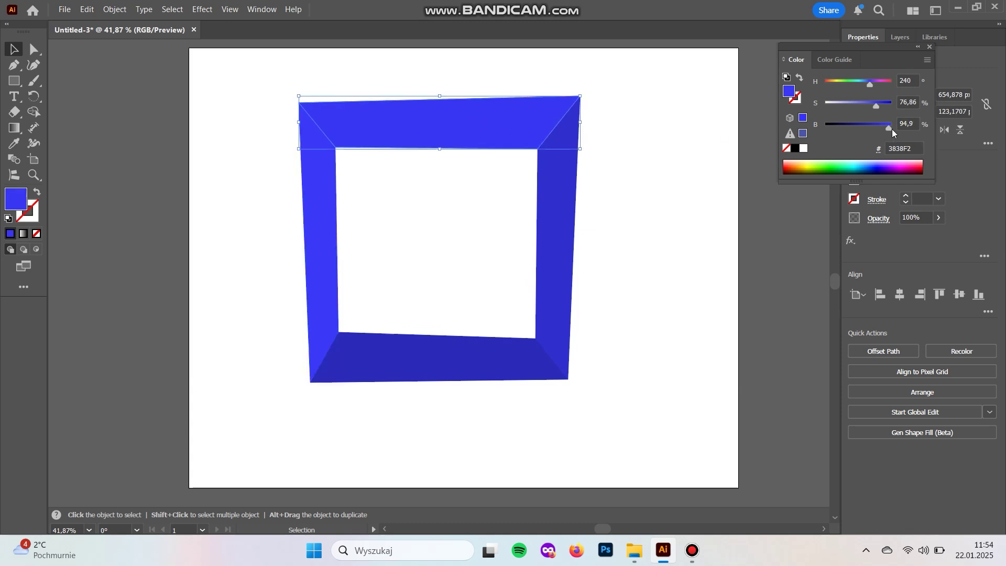
drag(891, 129, 918, 128)
click(315, 212)
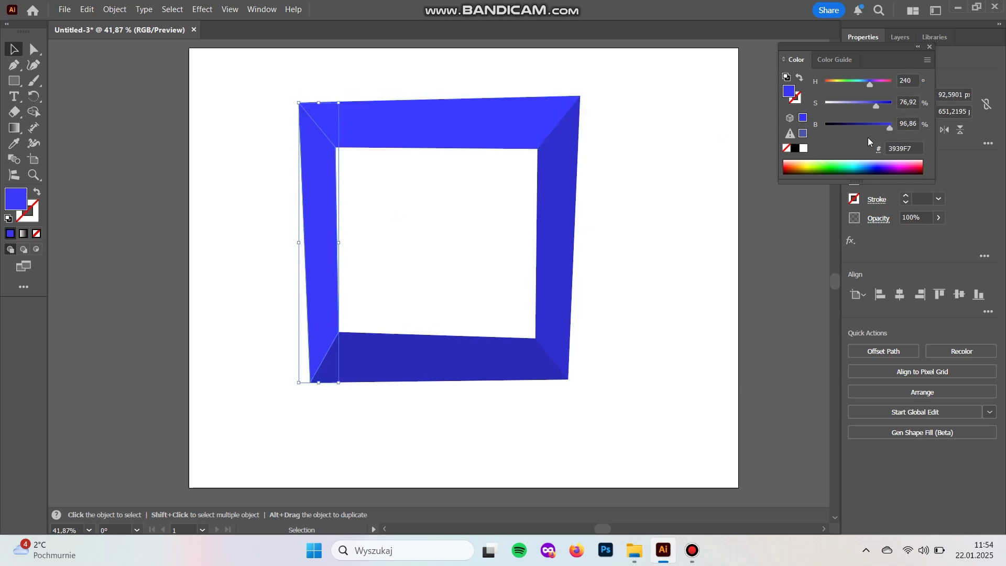
drag(889, 128, 866, 107)
click(512, 124)
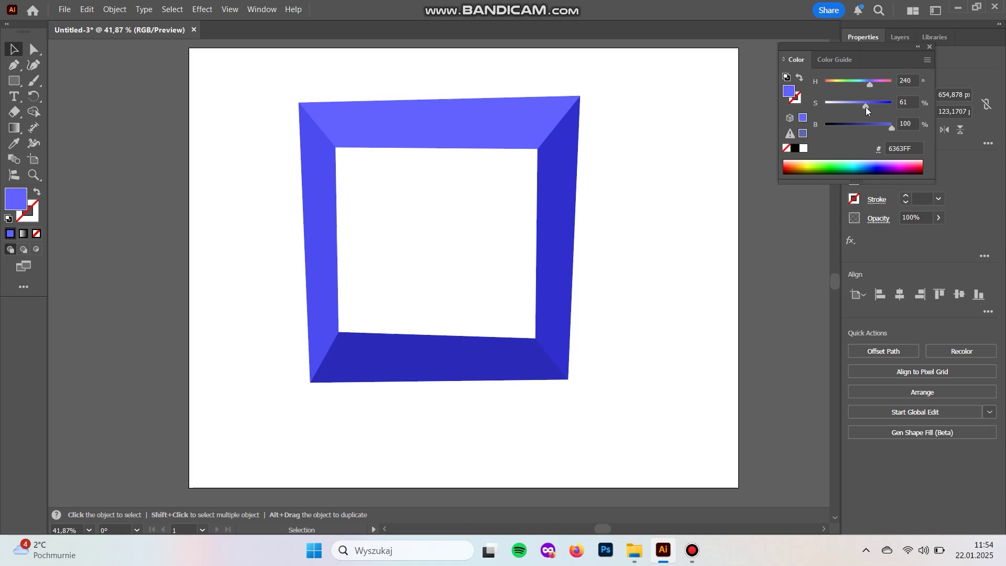
click(636, 317)
Draw a rectangle about 543 by 524 px over the frame's opening and place it behind the four panels
mouse_move(701, 398)
mouse_down()
mouse_move(719, 391)
mouse_move(719, 400)
mouse_move(705, 394)
mouse_up()
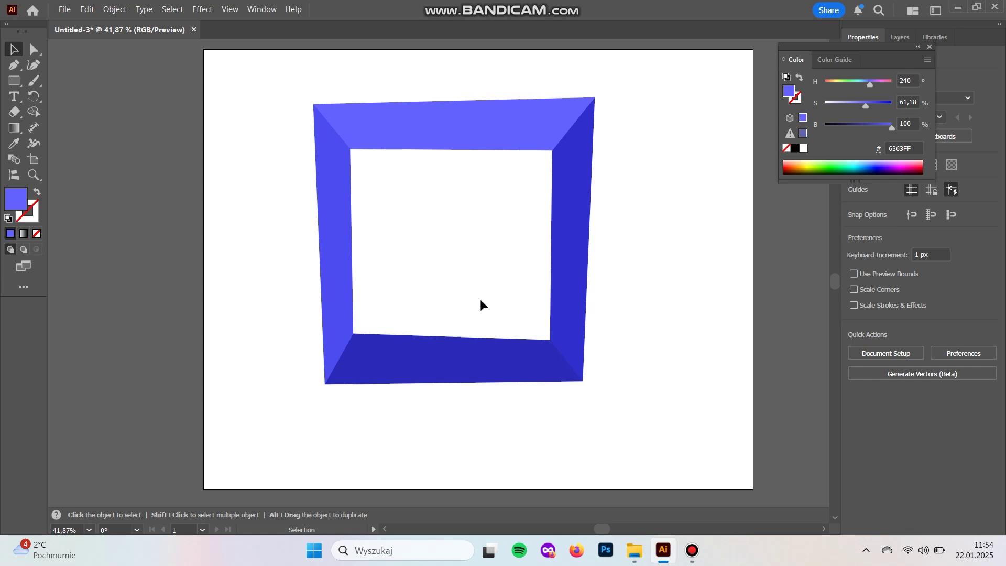
click(14, 81)
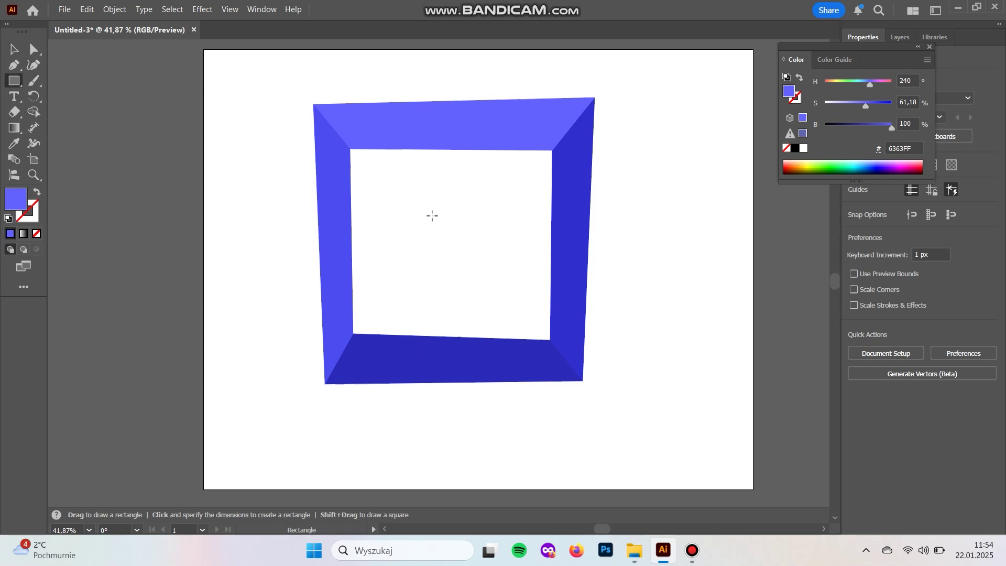
mouse_move(333, 134)
mouse_down()
mouse_move(460, 276)
mouse_move(567, 359)
mouse_up()
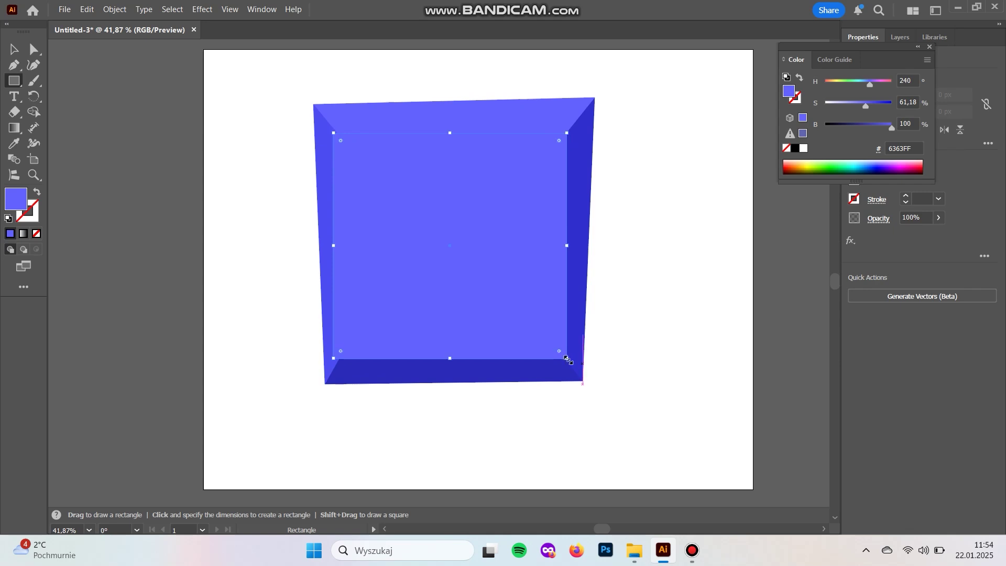
key(v)
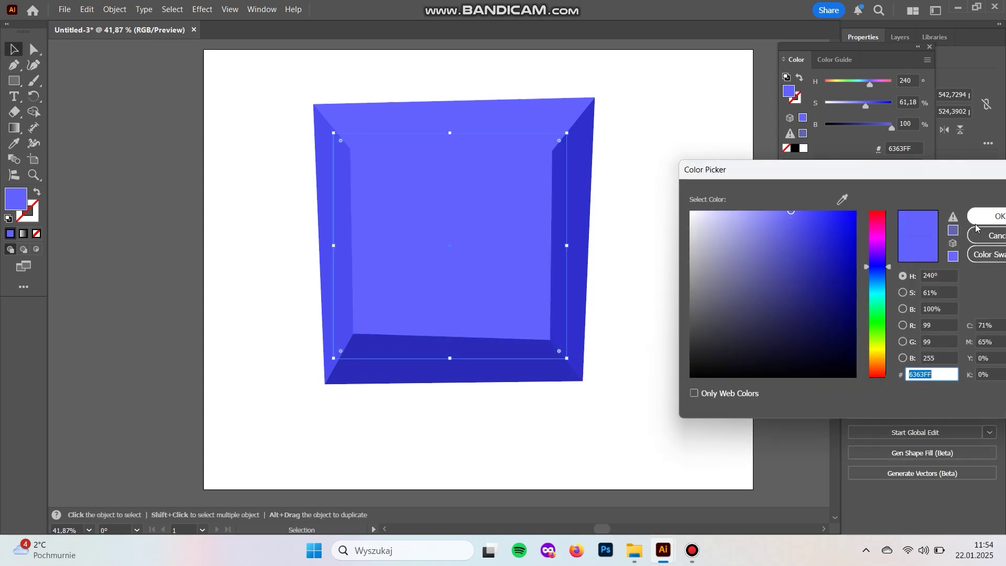
Lighten the centre rectangle's fill by setting its saturation to about 52%, and deselect it
click(988, 216)
click(872, 104)
mouse_move(876, 103)
mouse_down()
mouse_move(864, 106)
mouse_move(897, 102)
mouse_move(863, 103)
mouse_up()
click(721, 348)
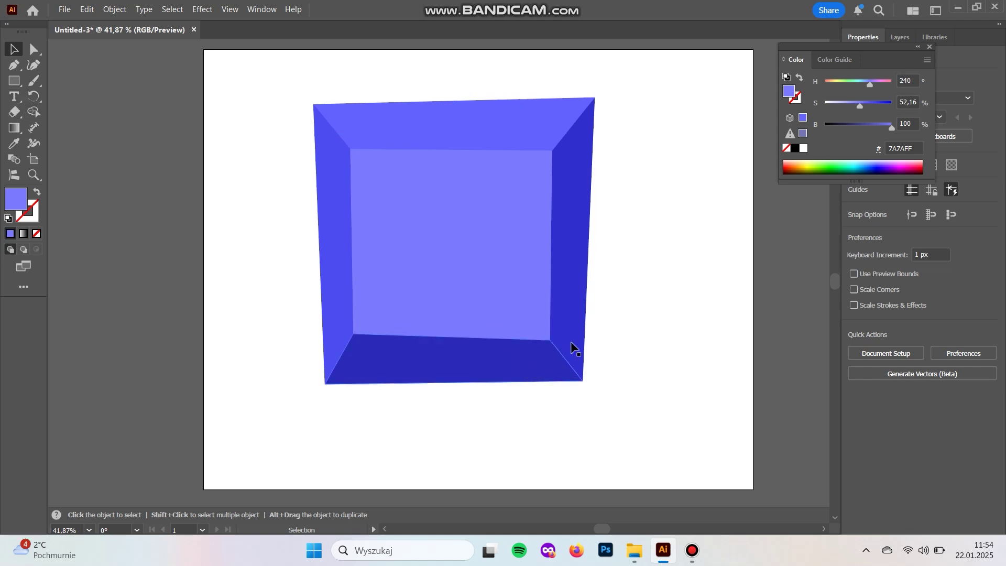
Draw a closed, curved leaf-like shape about 474 by 469 px over the frame's lower right corner with the Pen tool
key(p)
click(520, 427)
drag(463, 287, 502, 213)
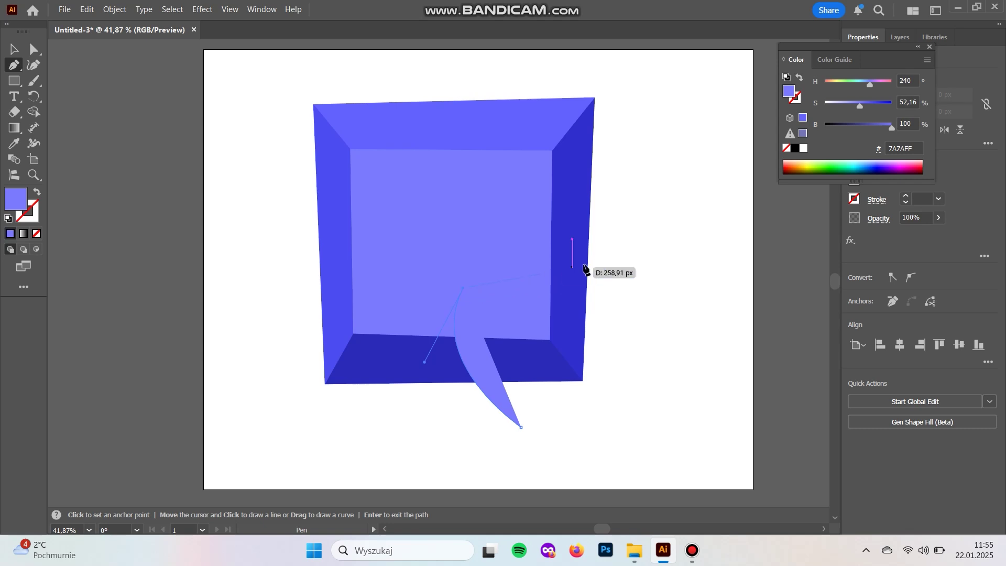
drag(657, 253, 738, 321)
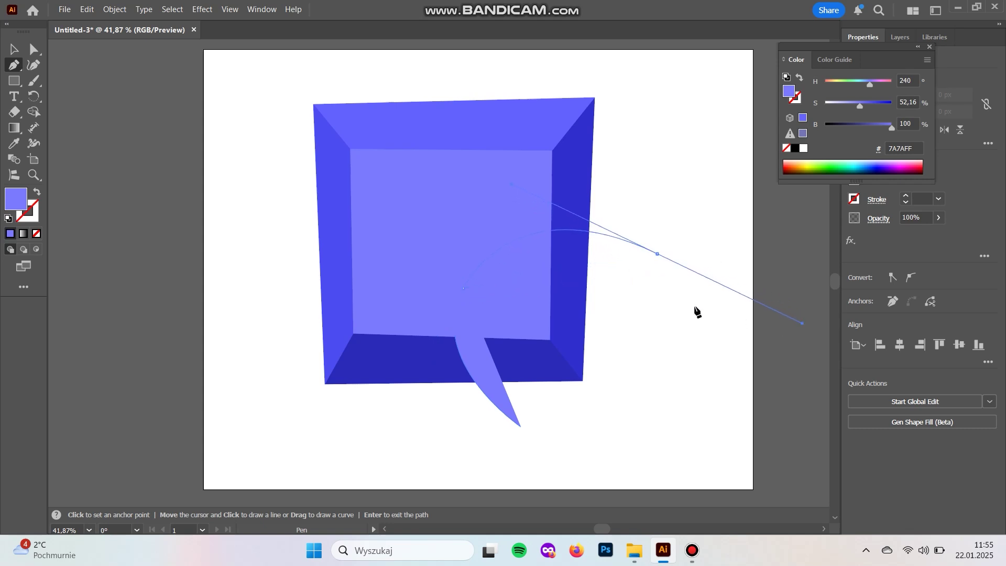
drag(521, 427, 482, 431)
key(v)
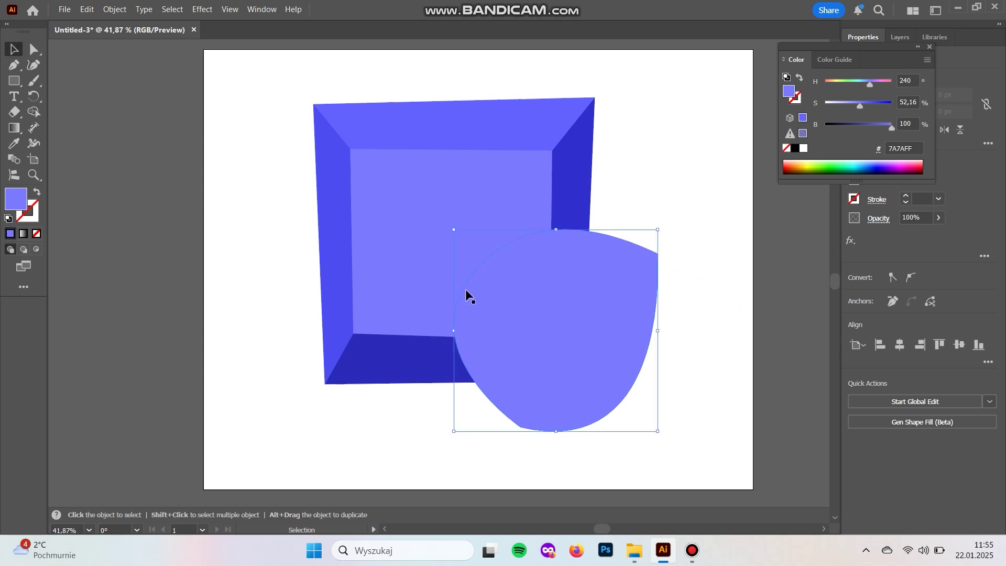
Shift the curved shape slightly up and to the left, and darken its fill to 4242CF
key(a)
click(464, 291)
drag(477, 296, 463, 284)
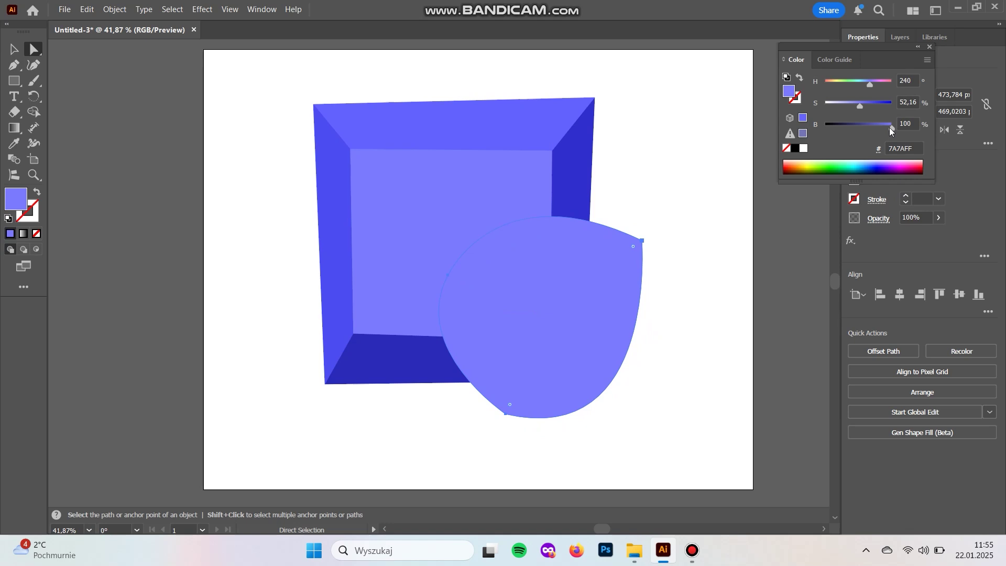
mouse_move(859, 107)
mouse_down()
mouse_move(882, 127)
mouse_move(873, 104)
mouse_up()
key(v)
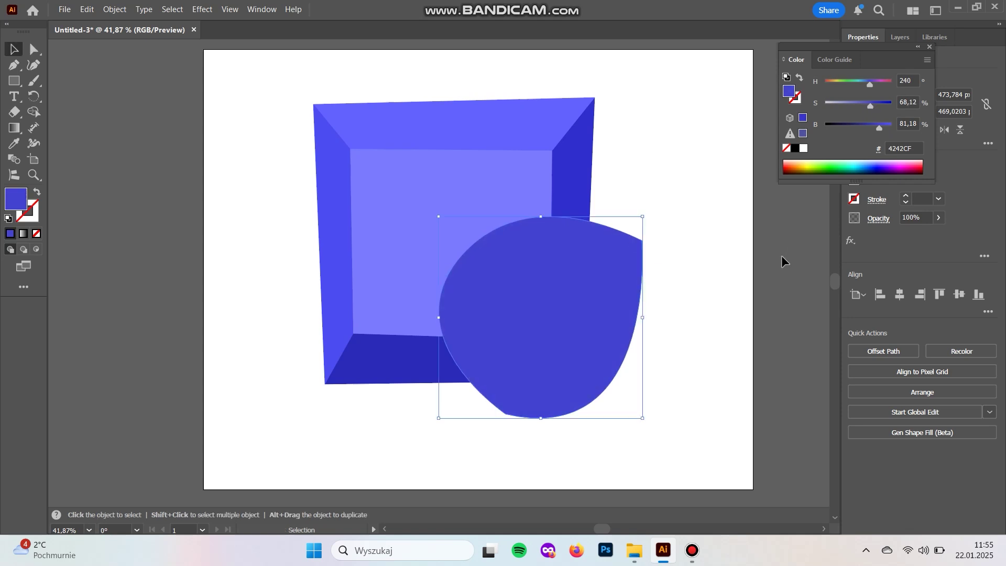
Send the curved shape behind the frame's four panels, keeping it in front of the centre rectangle, and deselect it
key(ctrl+[)
click(659, 417)
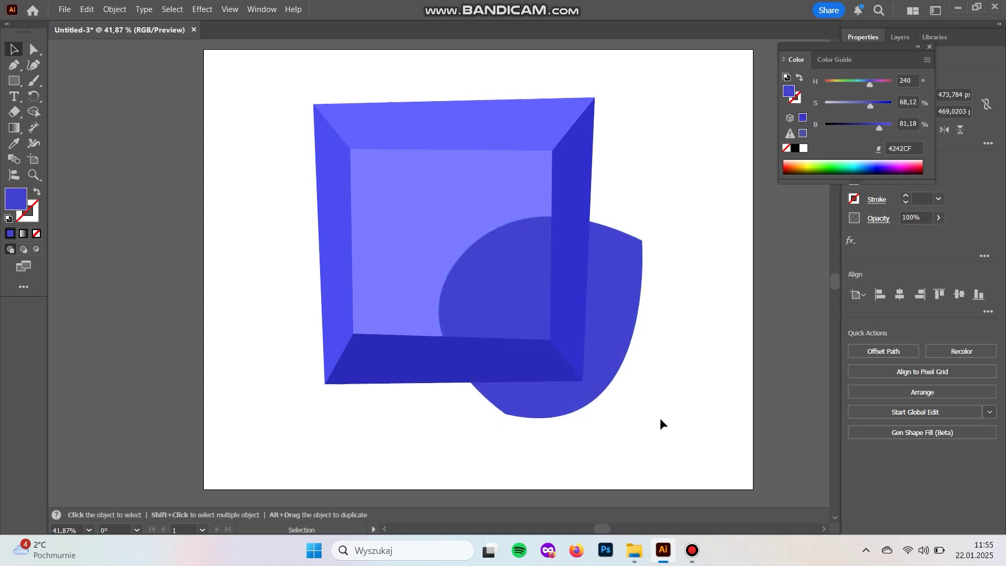
key(ctrl+z)
click(509, 272)
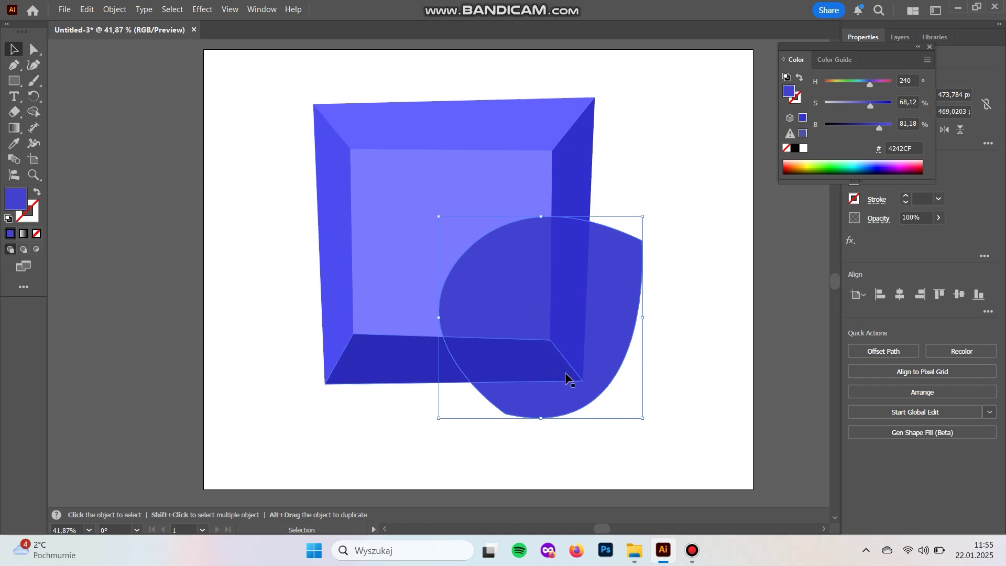
click(464, 194)
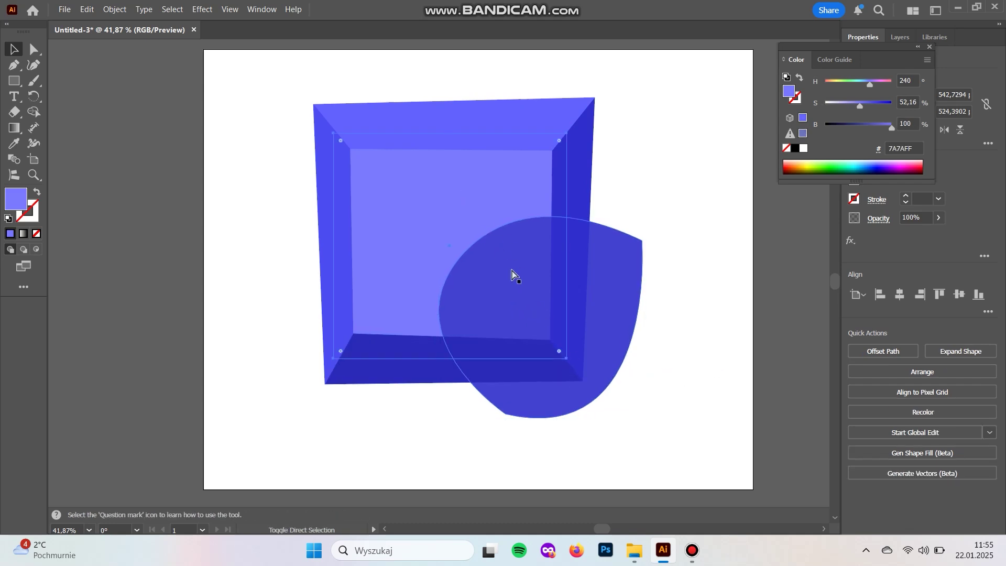
key(a)
click(632, 287)
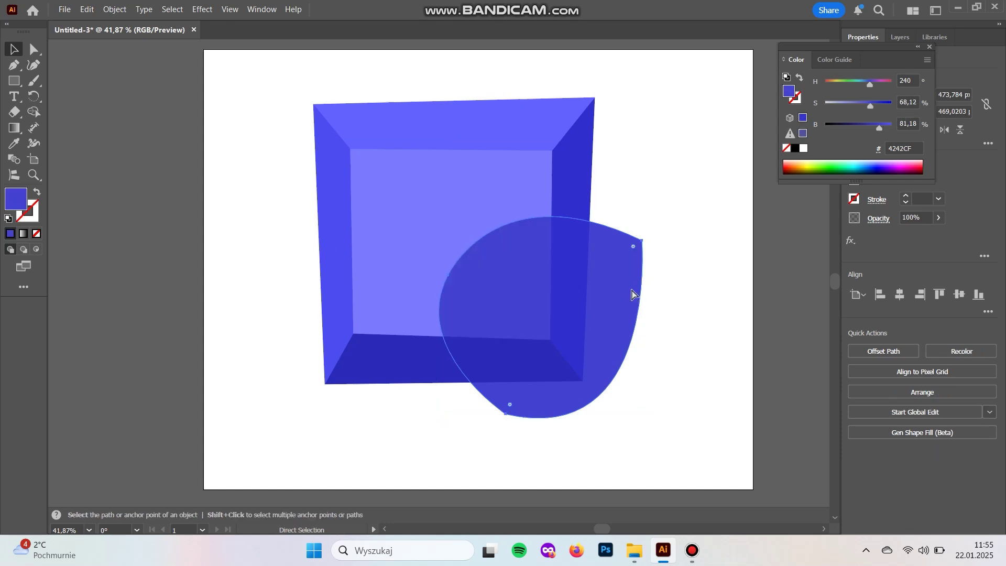
key(v)
click(642, 341)
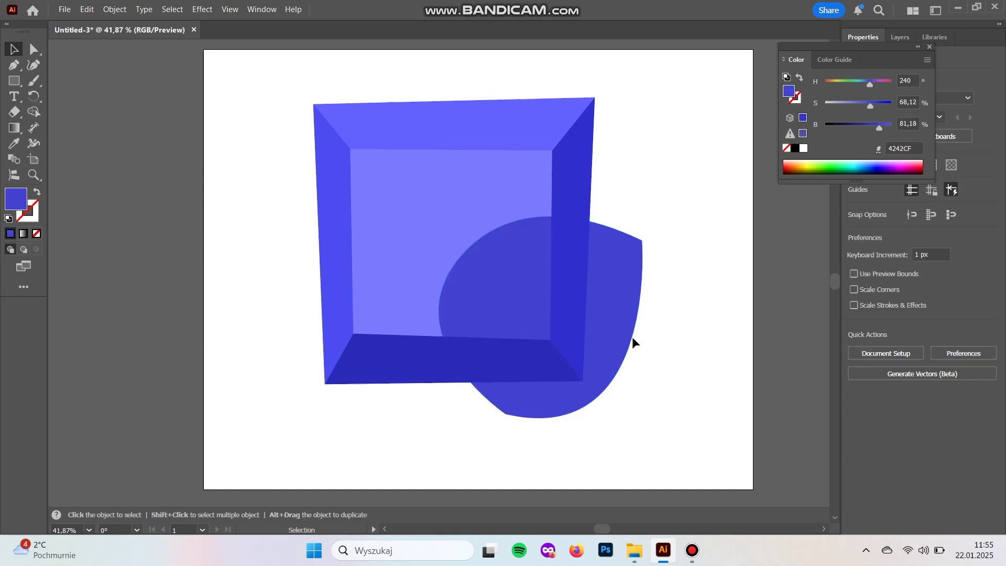
Duplicate the curved shape over the frame's lower left corner, and rotate and enlarge the copy to about 611 by 567 px
drag(605, 308, 364, 168)
drag(384, 230, 364, 237)
key(a)
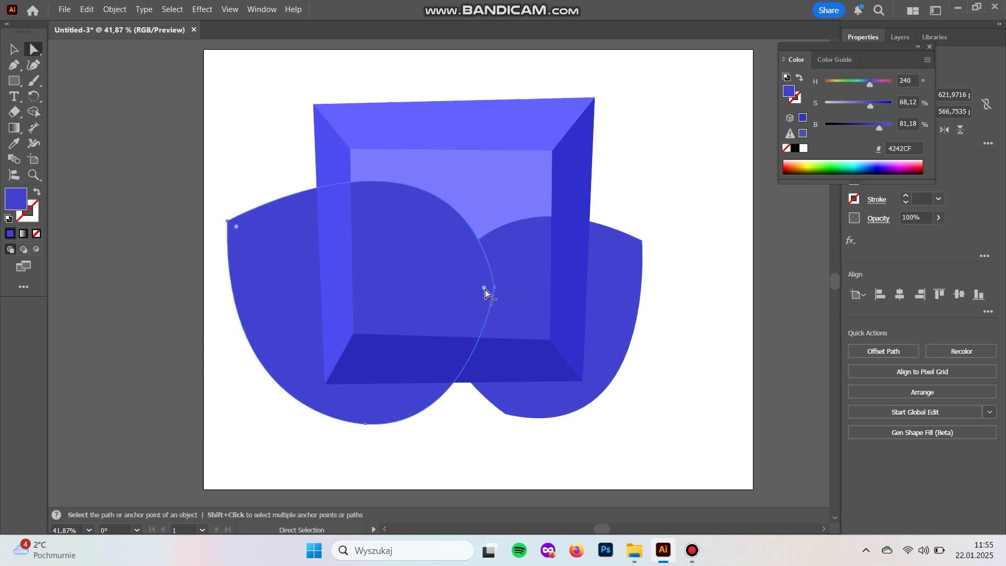
key(v)
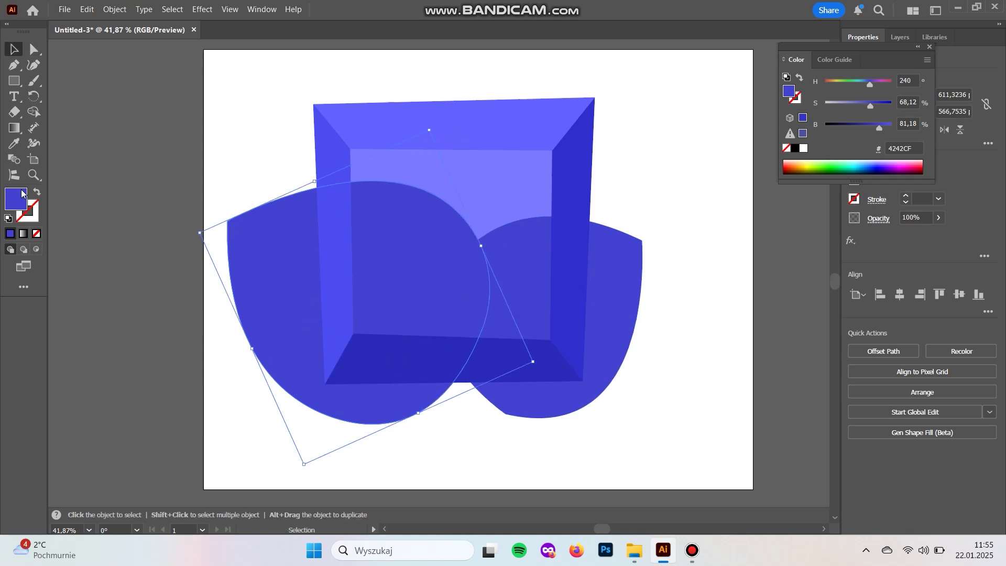
Darken the lower left curved shape's fill to 3F3FBC and deselect it
click(961, 233)
drag(880, 129, 878, 129)
click(805, 248)
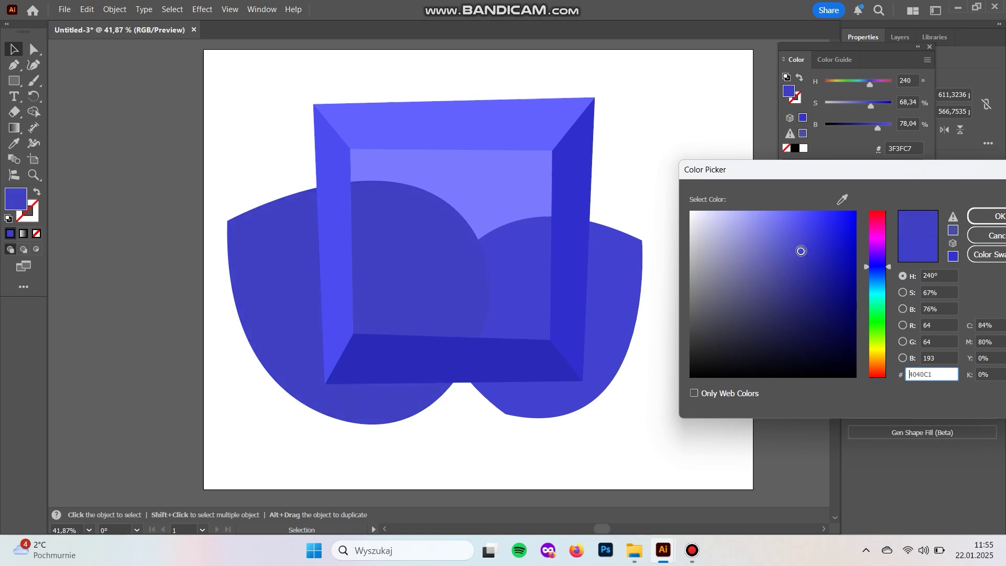
click(988, 216)
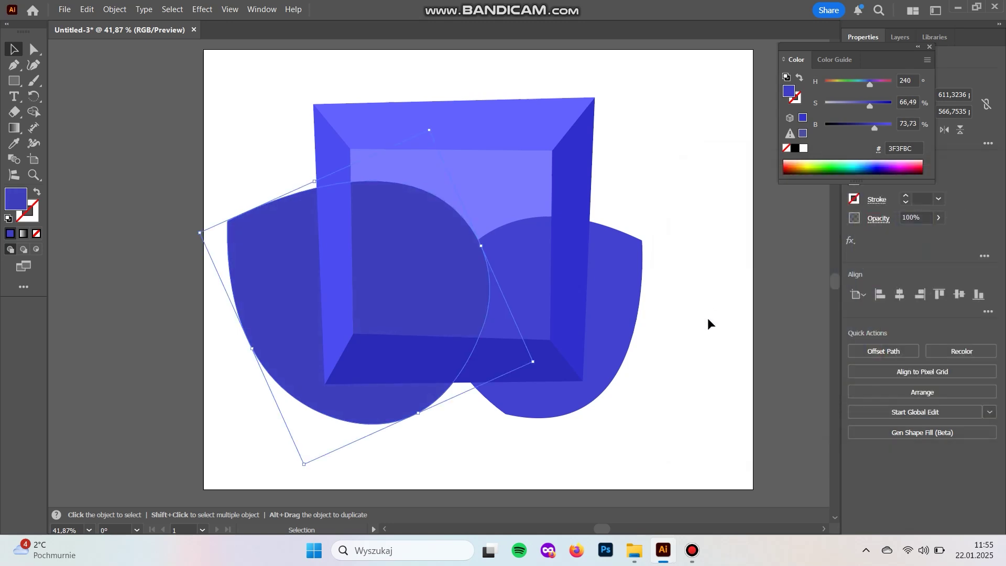
click(545, 450)
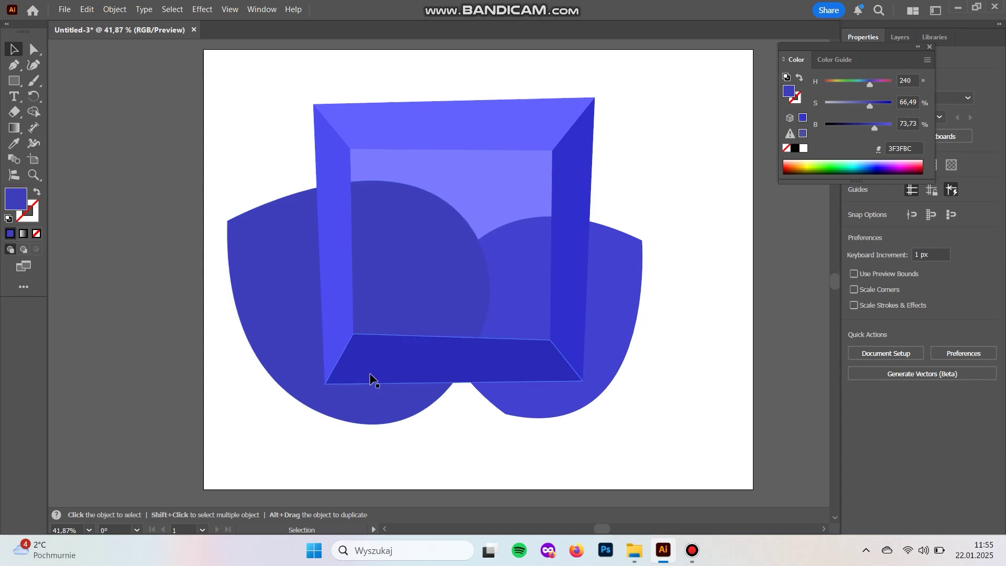
Nudge the left curved shape down and the right one down and outward, and lower the opacity of both to 91%
drag(432, 280, 435, 285)
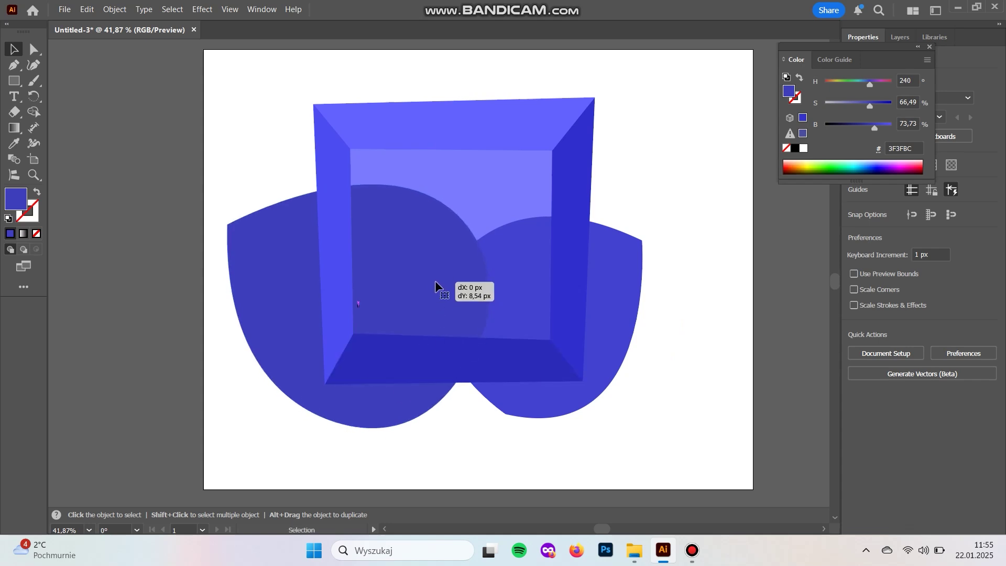
shift+click(520, 266)
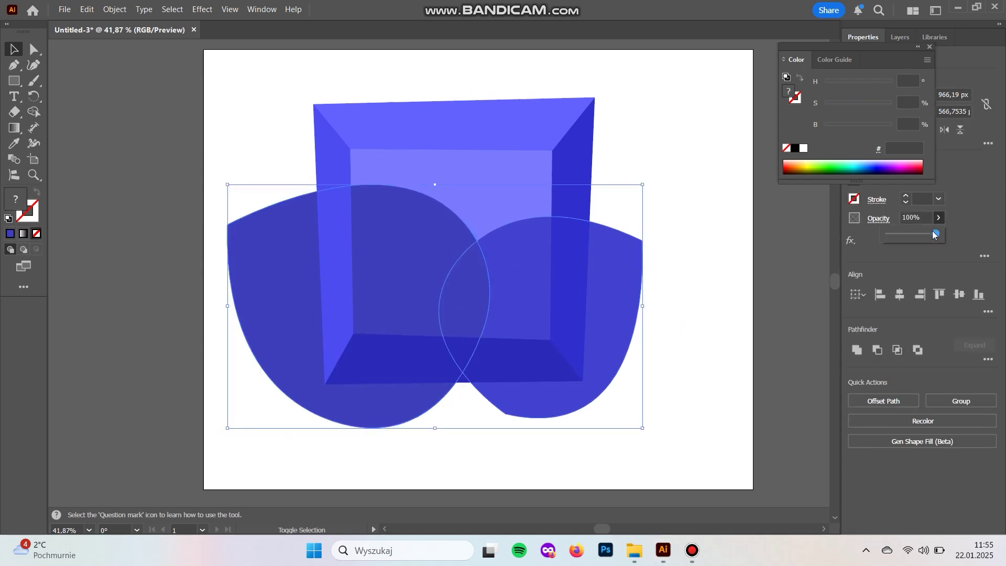
drag(932, 231, 929, 231)
click(620, 481)
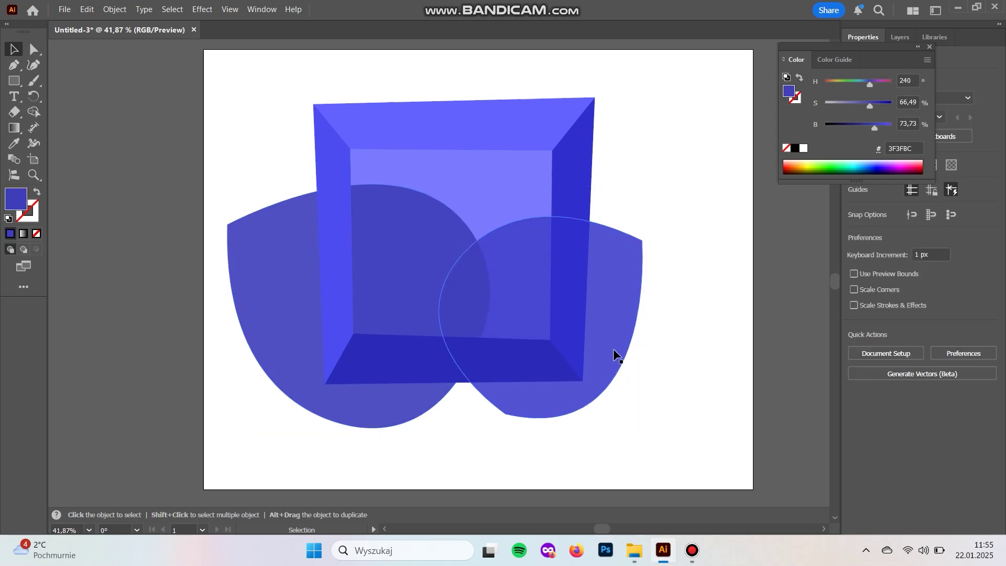
drag(613, 348, 619, 352)
click(642, 352)
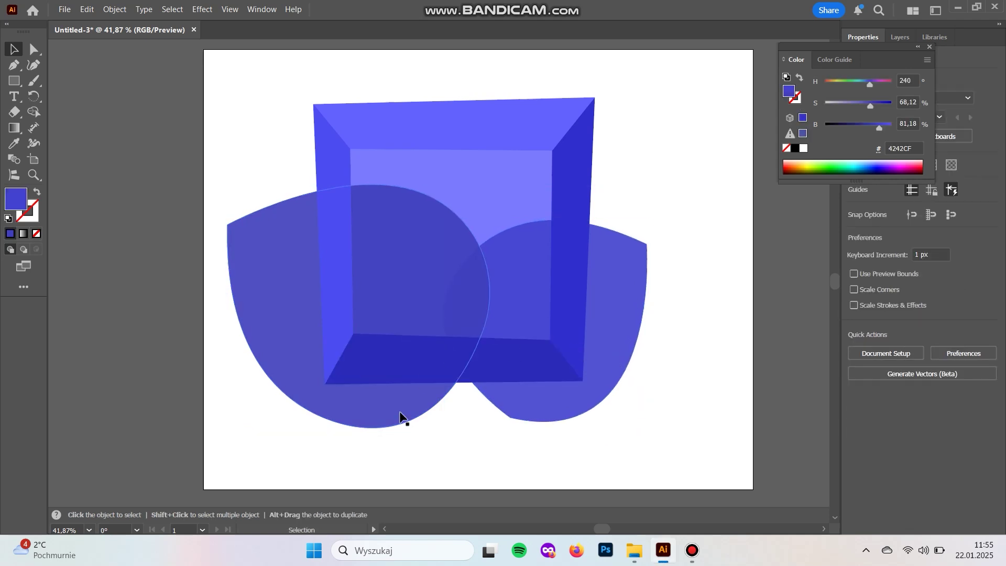
Duplicate the lower left curved shape over the frame's upper right corner, and rotate and shrink the copy to about 488 by 434 px
drag(438, 278, 603, 186)
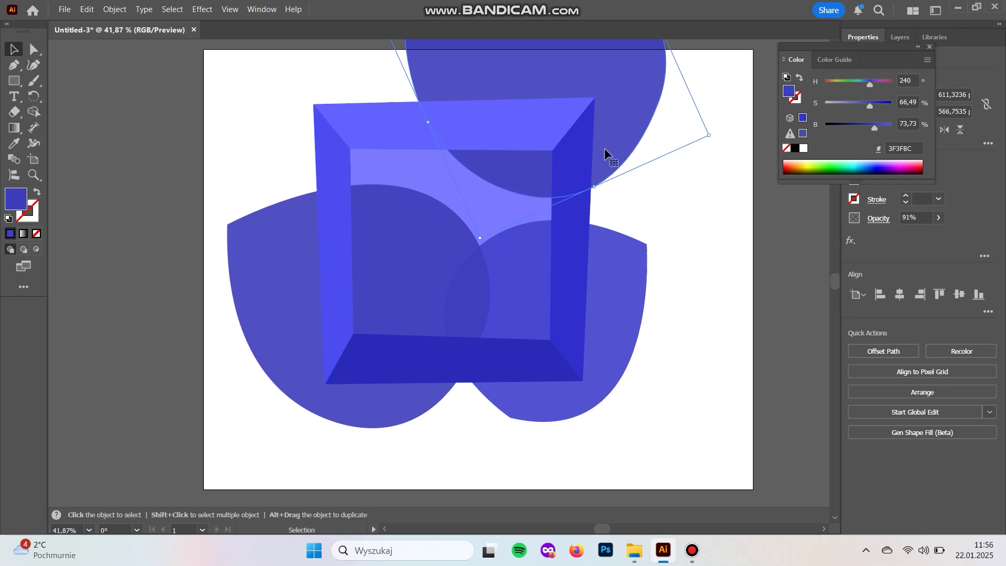
drag(613, 187, 620, 127)
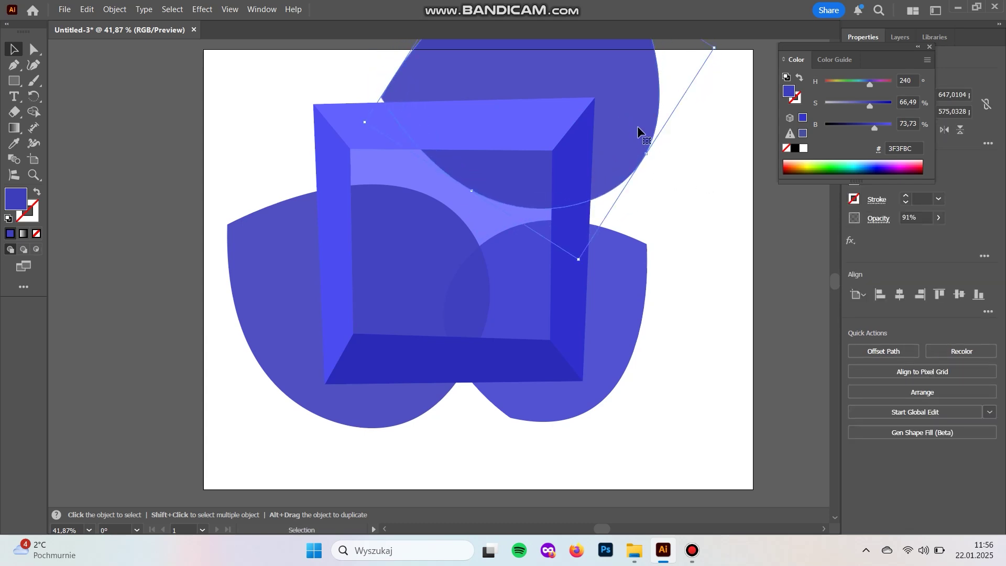
drag(652, 150, 566, 119)
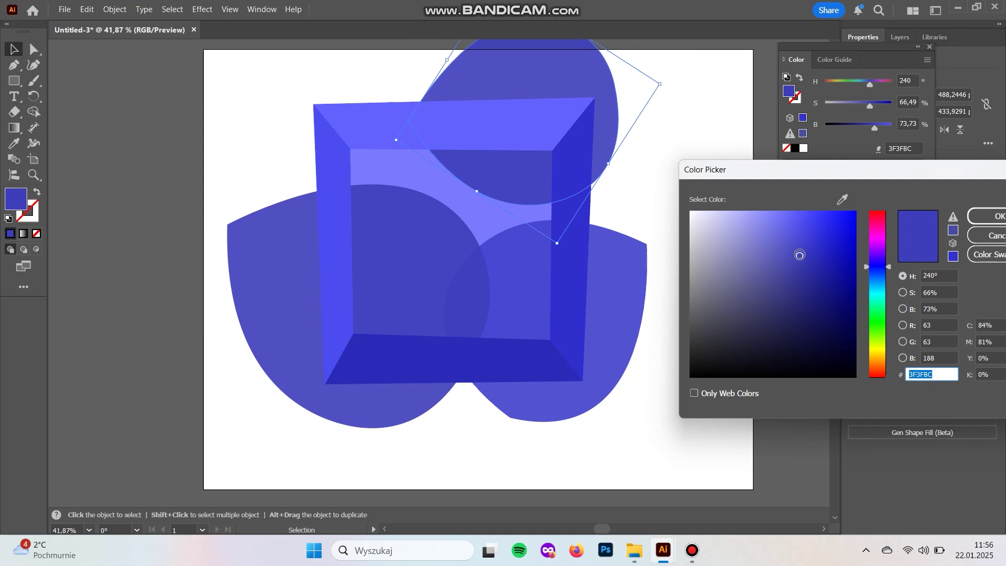
Lighten the upper right curved shape's fill to 5555C9 and deselect it
click(793, 247)
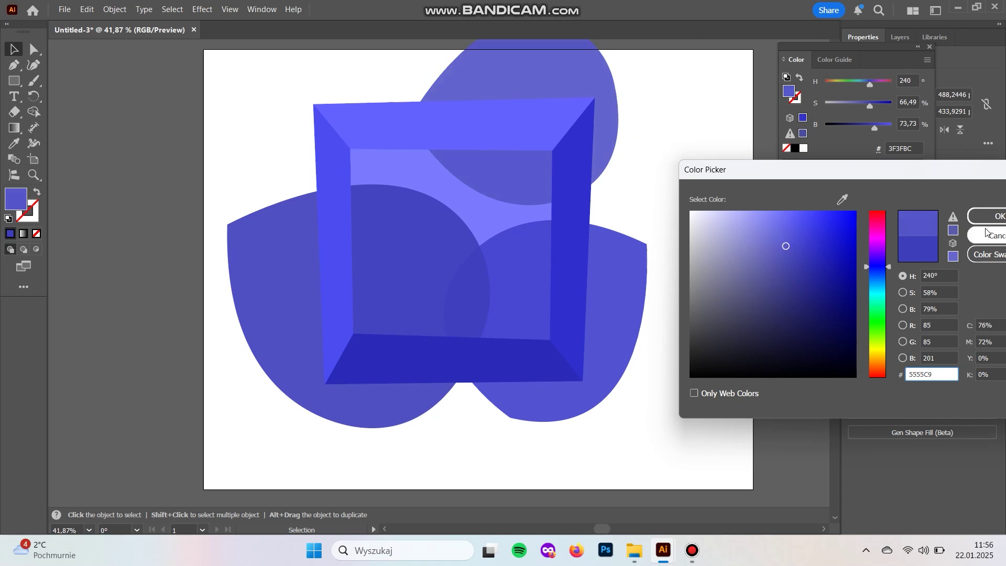
click(994, 217)
click(675, 359)
Draw a small closed egg-like shape in the middle of the frame's opening with the Pen tool
key(p)
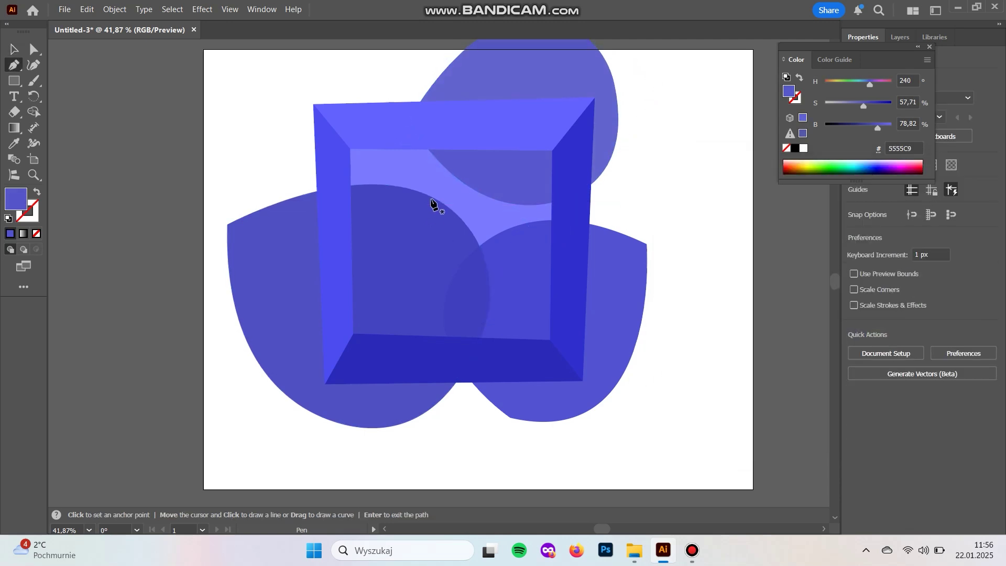
click(468, 202)
drag(487, 295, 547, 335)
click(487, 295)
drag(526, 234, 517, 171)
click(526, 237)
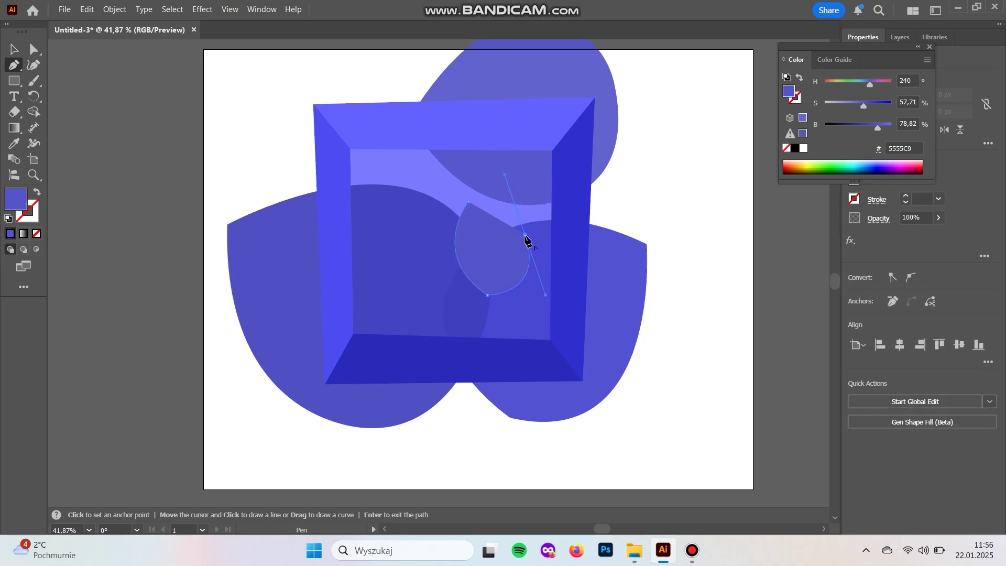
drag(416, 215, 417, 215)
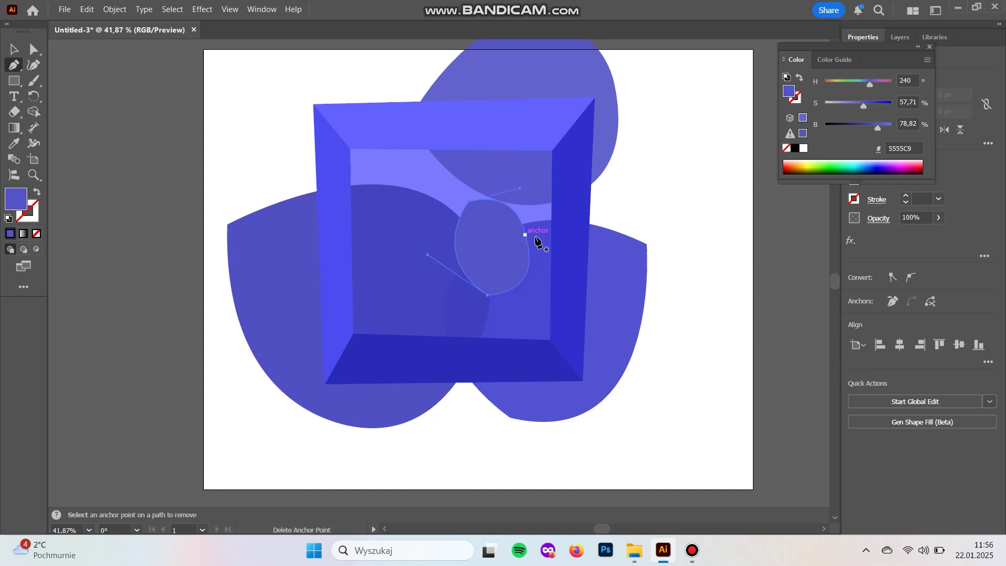
Smooth the small shape into an oval by adjusting its anchor points and handles and rounding its corners to about 82 px
key(a)
drag(525, 235, 529, 235)
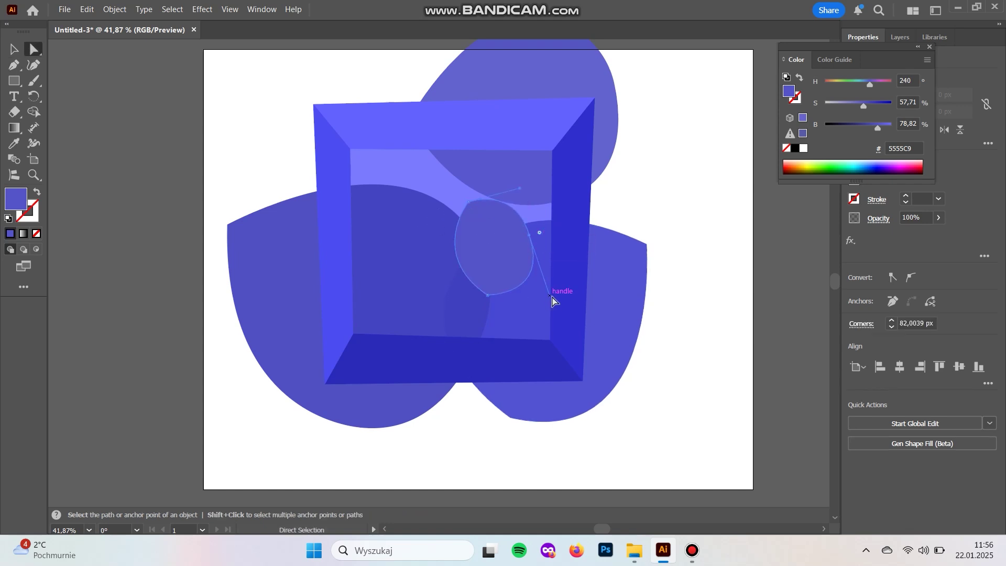
drag(550, 295, 539, 294)
click(488, 294)
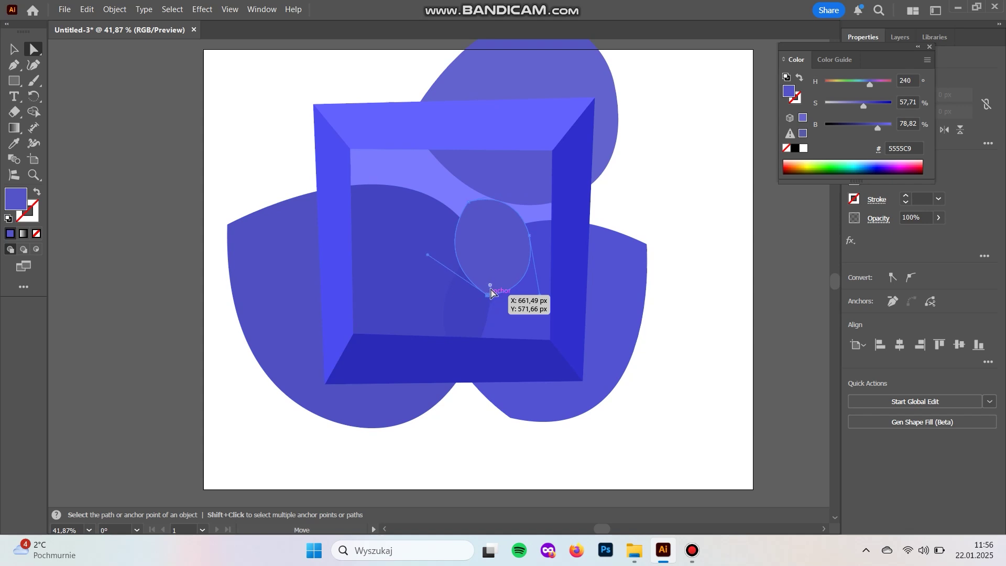
click(524, 240)
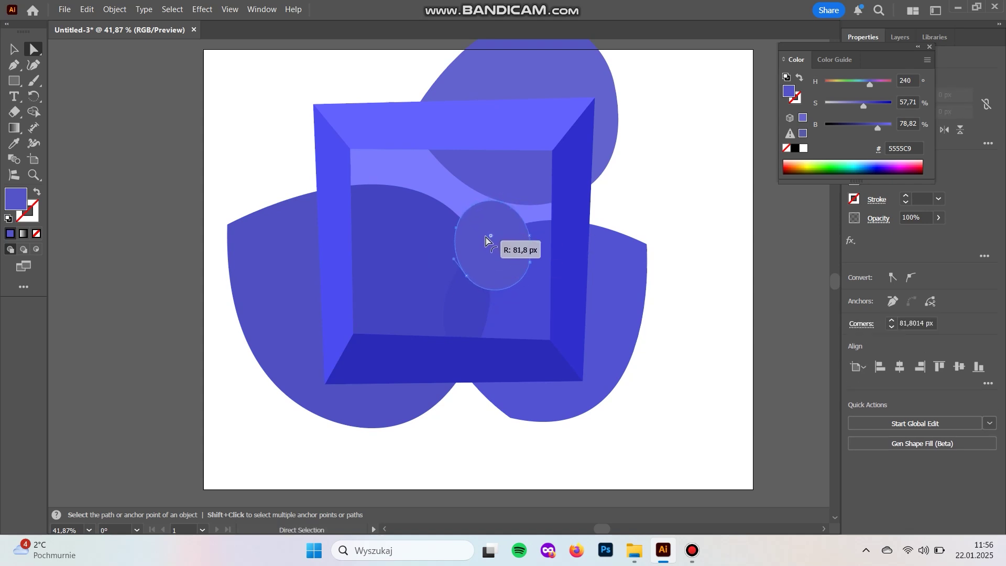
Shift the oval slightly down and left in the opening and enlarge it to about 196 by 234 px
key(v)
drag(497, 262, 483, 287)
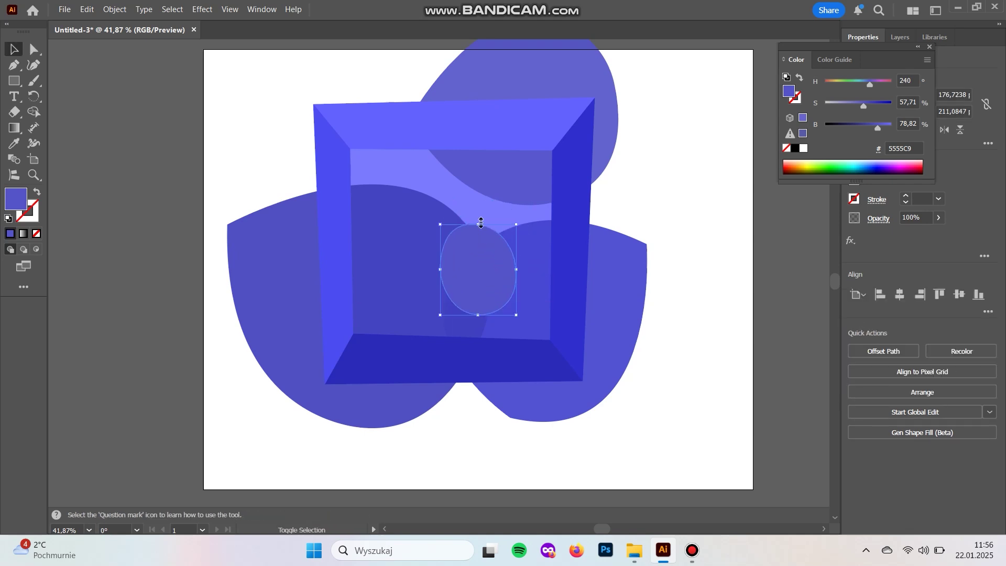
click(478, 225)
click(678, 209)
click(479, 255)
drag(478, 225, 478, 214)
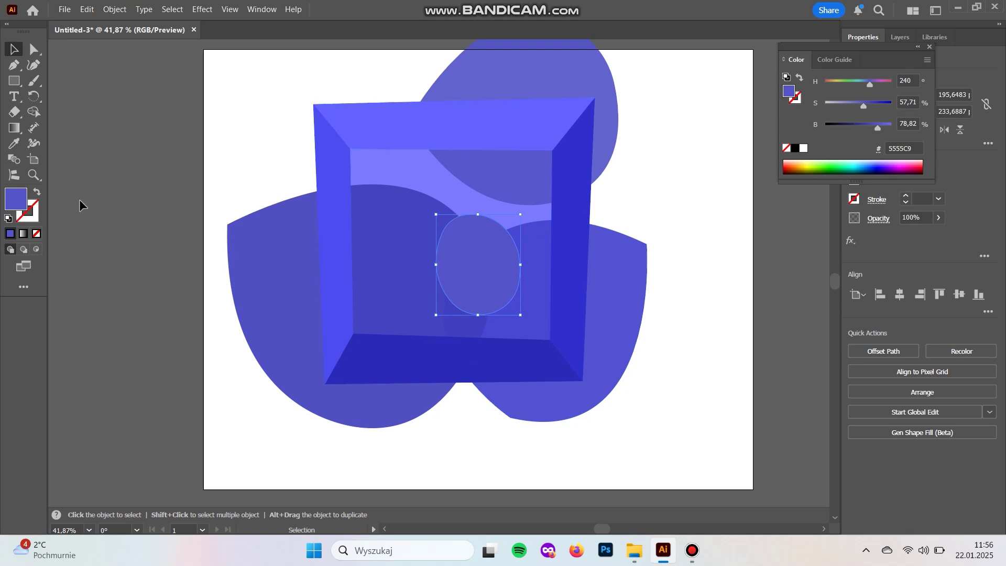
Lighten the oval's fill to 9292EA
double_click(18, 201)
mouse_move(773, 239)
mouse_down()
mouse_move(770, 223)
mouse_move(756, 223)
mouse_up()
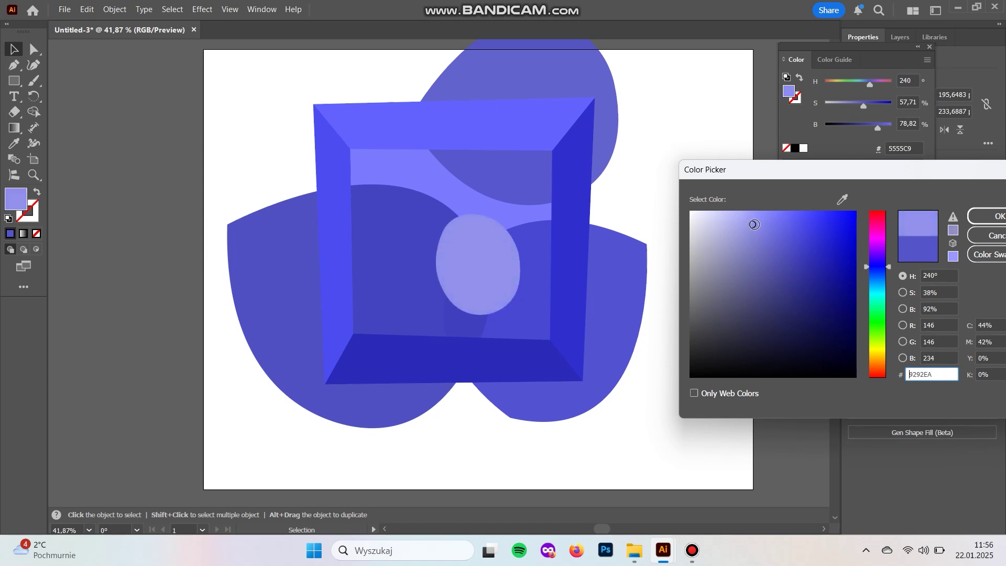
click(995, 215)
Add a smaller, tilted copy of the oval to its upper left, and enlarge the ovals to about 153 by 185 px and 227 by 271 px
drag(498, 265, 447, 271)
drag(438, 156, 447, 217)
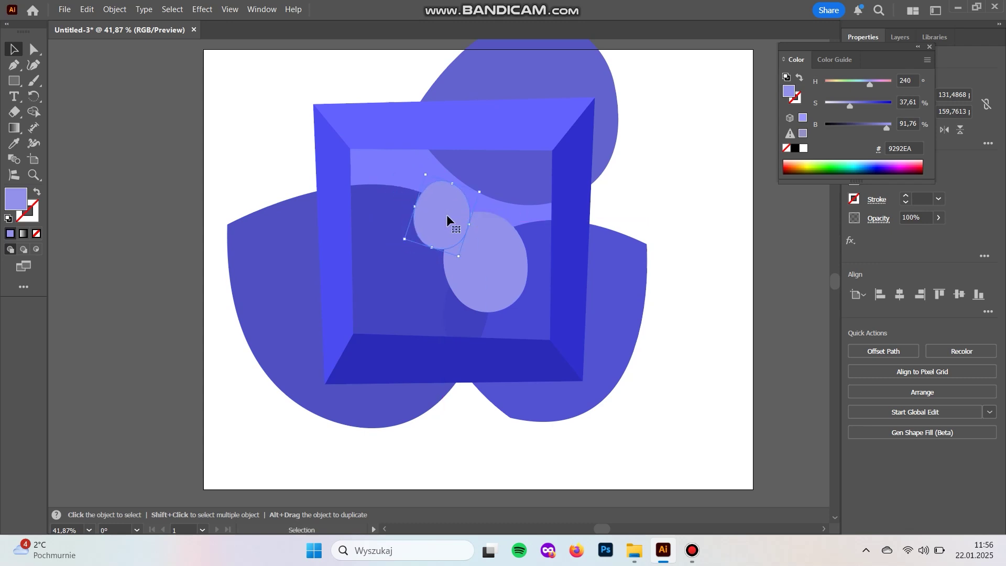
shift+click(468, 272)
mouse_move(463, 225)
mouse_down()
mouse_move(431, 226)
mouse_move(445, 226)
mouse_up()
drag(455, 184, 456, 161)
drag(470, 233, 467, 241)
click(410, 191)
drag(460, 195, 457, 211)
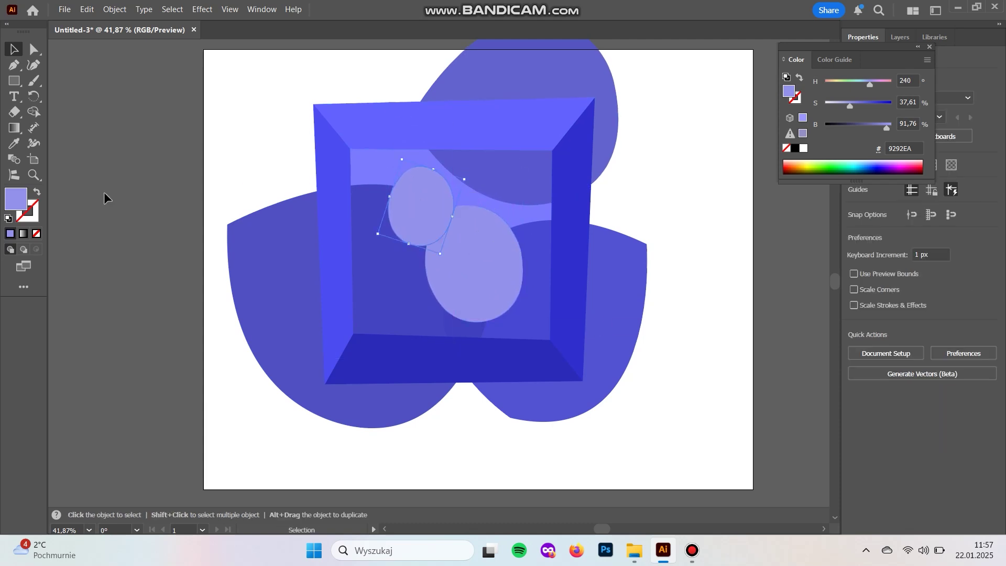
Lighten the smaller oval's fill to B7B7ED
double_click(15, 199)
drag(729, 222, 726, 222)
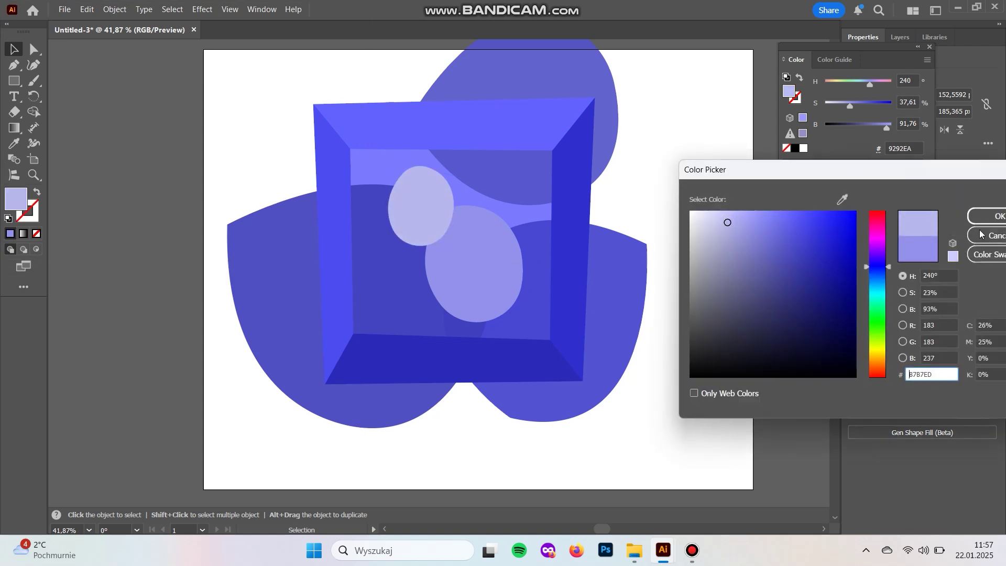
click(996, 216)
Lower the smaller oval's opacity to 74% and the larger oval's to about 83%, and deselect them
mouse_move(932, 238)
mouse_down()
mouse_move(910, 240)
mouse_move(927, 236)
mouse_up()
click(487, 273)
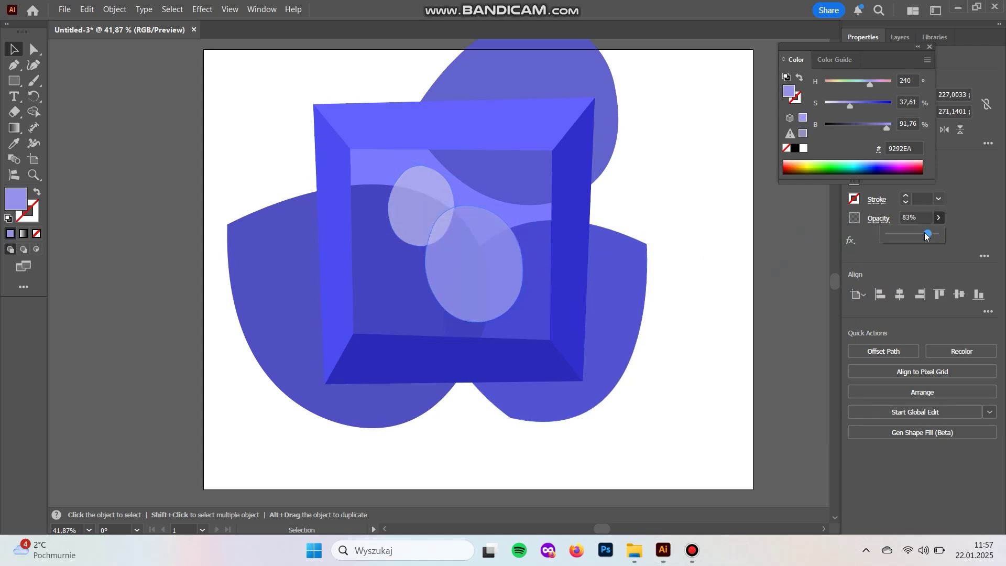
click(665, 155)
Rotate the smaller oval further and shrink it to about 140 by 155 px beside the larger one
drag(744, 345, 717, 379)
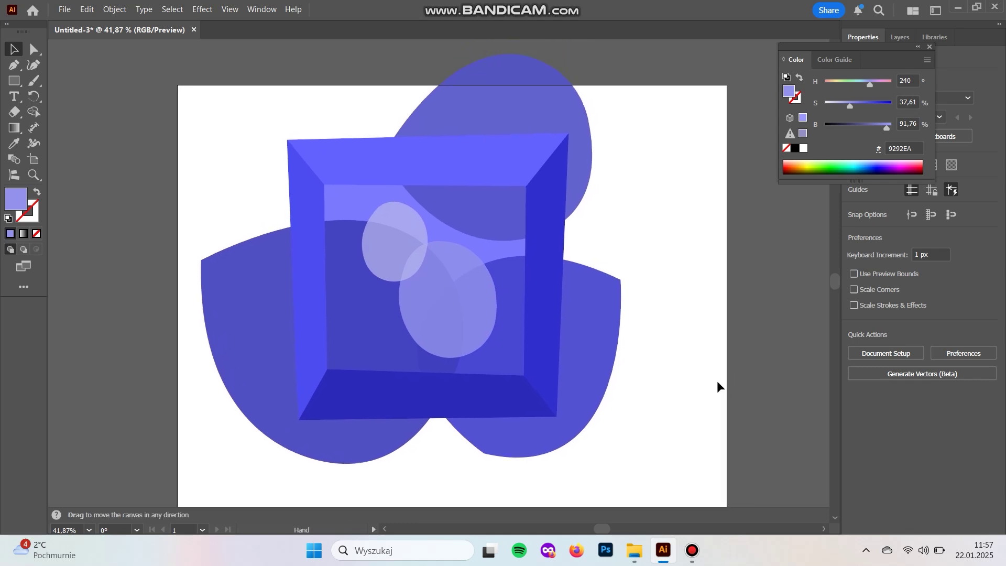
click(390, 247)
drag(376, 285, 355, 276)
drag(395, 245, 392, 242)
mouse_move(400, 198)
mouse_down()
mouse_move(400, 217)
mouse_move(407, 212)
mouse_up()
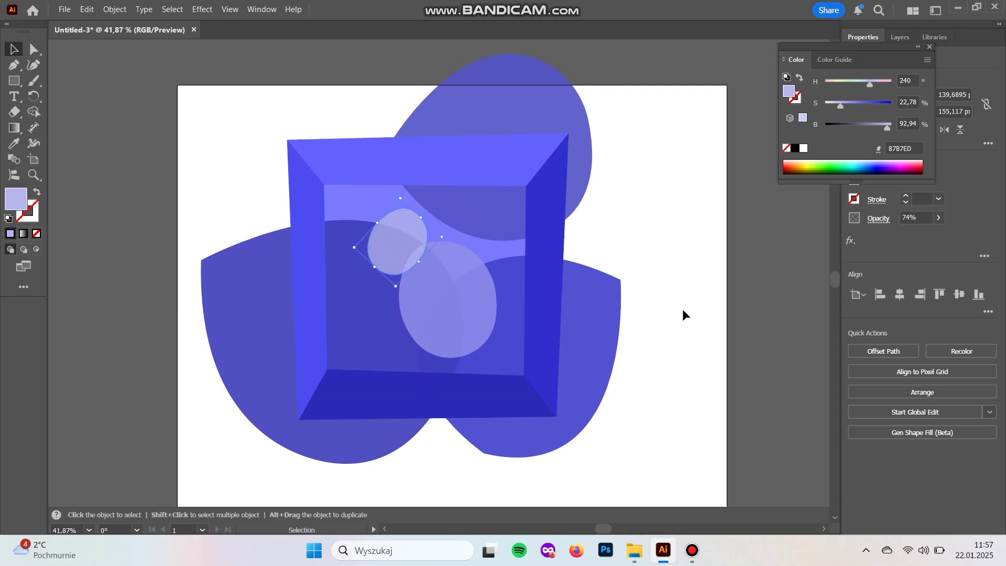
click(697, 329)
Trim away the parts of the three curved reflections that stick out beyond the gem's outer frame, using Shape Builder
key(ctrl+a)
click(35, 112)
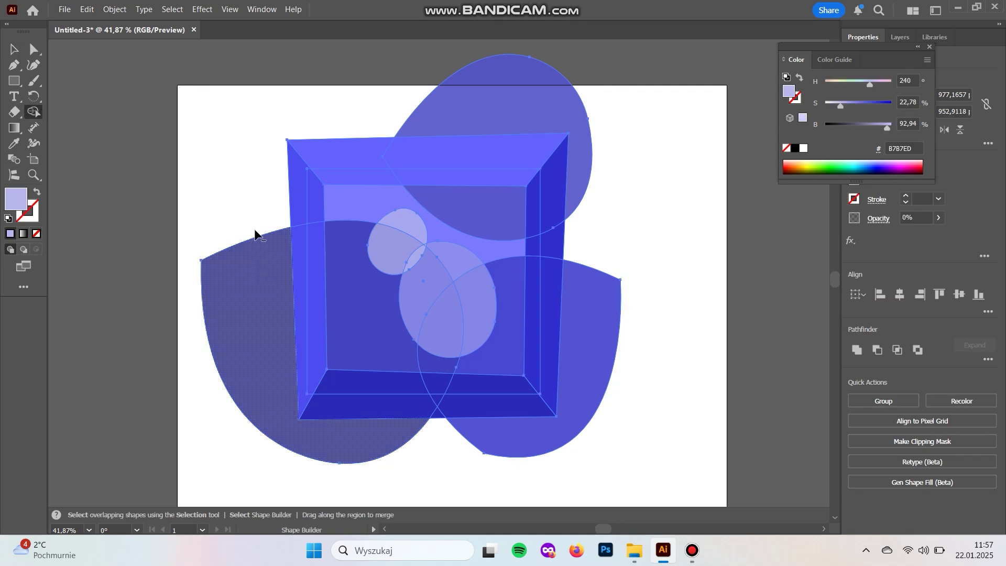
alt+click(262, 270)
alt+click(611, 344)
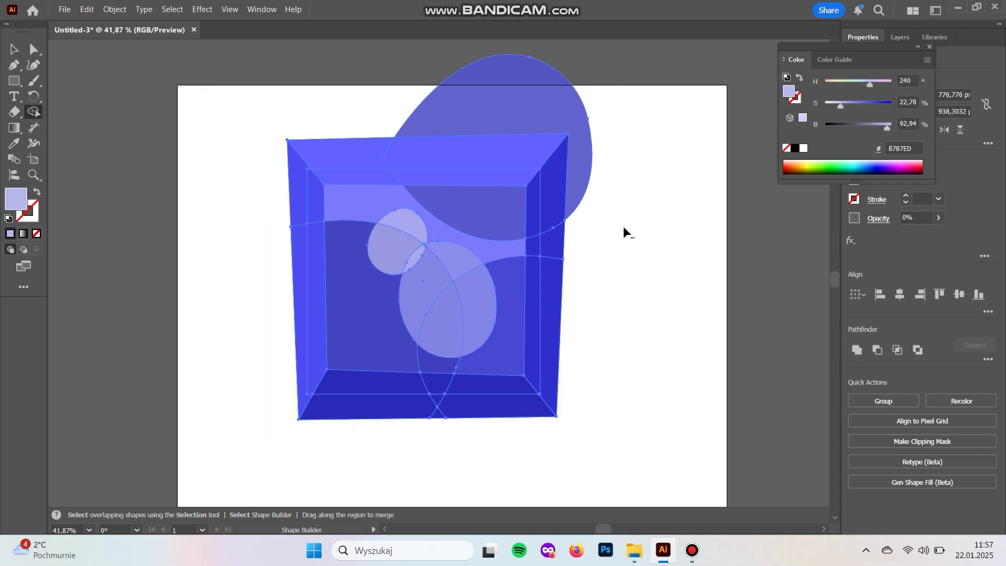
alt+click(580, 173)
key(v)
click(671, 426)
drag(641, 422, 665, 415)
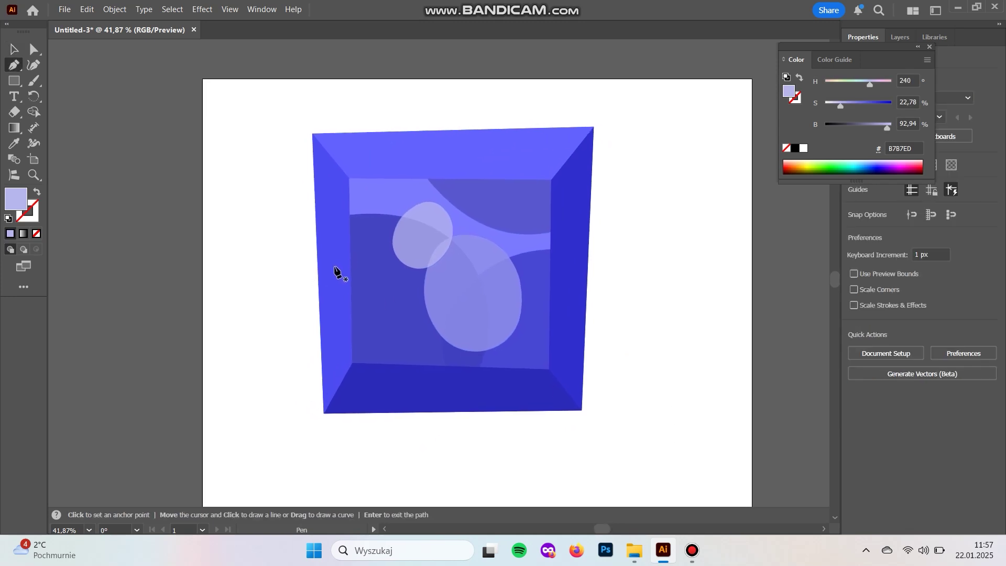
Draw a thin, tapering L-shaped highlight with the Pen tool along the upper-left inner corner of the frame
key(p)
click(351, 290)
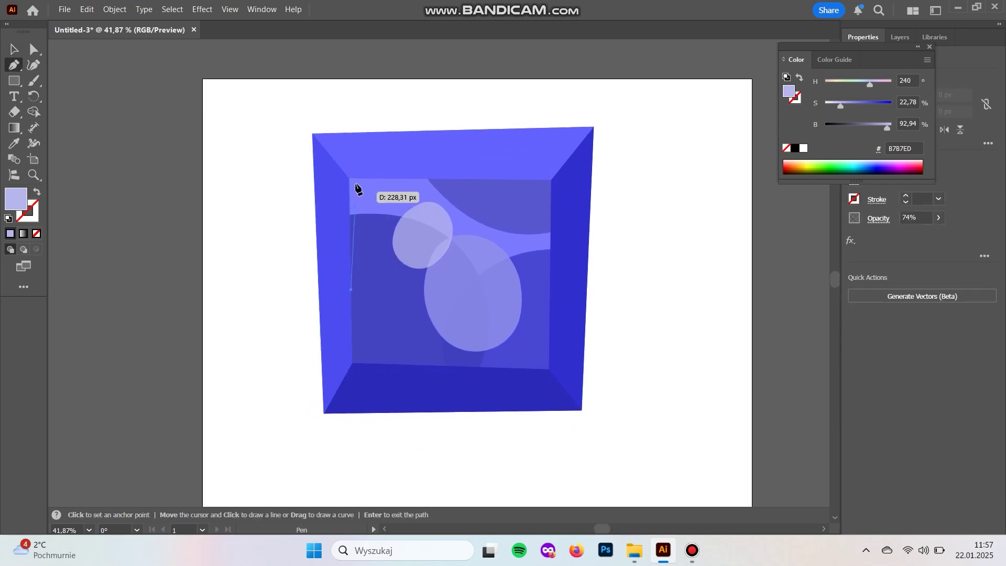
click(355, 181)
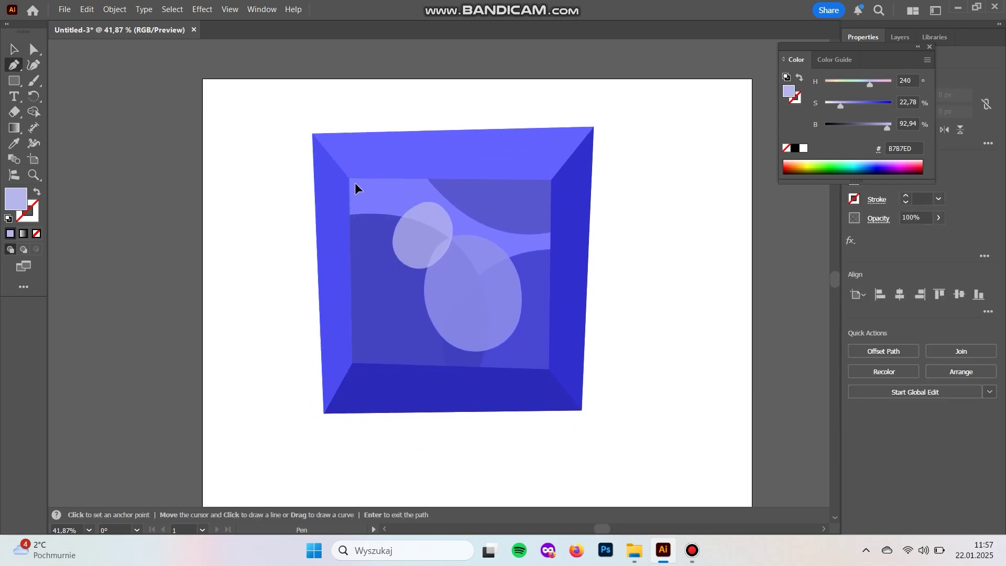
click(500, 180)
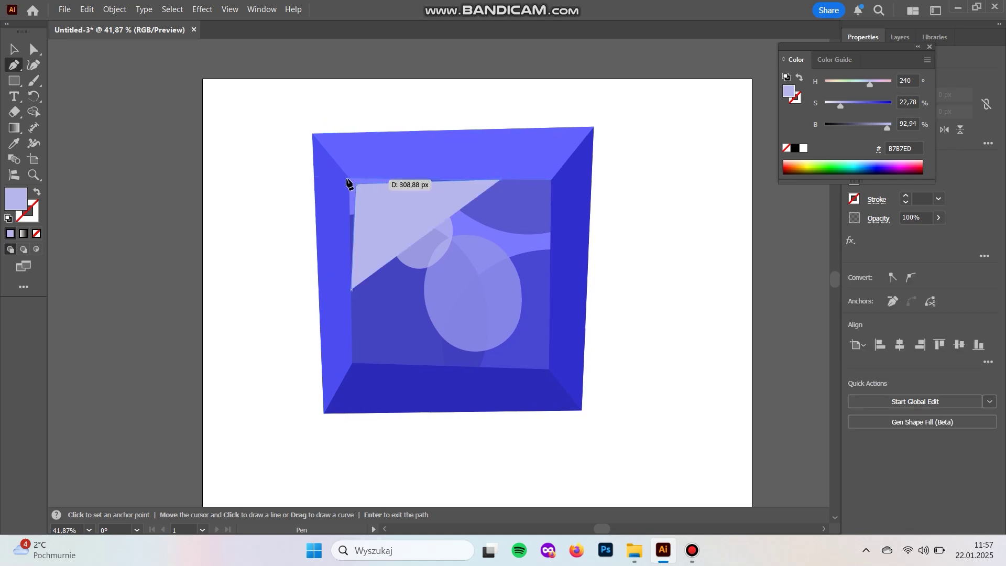
click(351, 292)
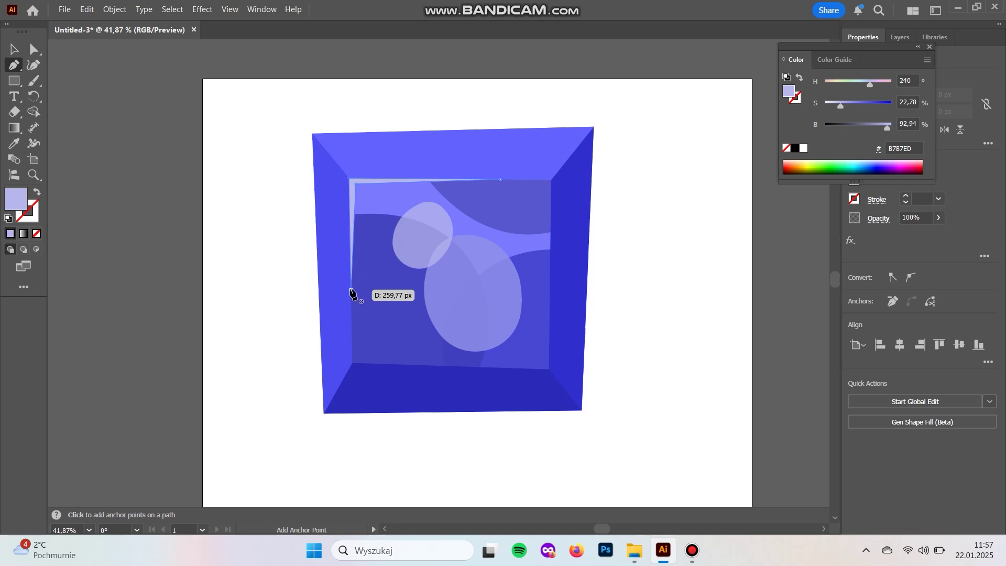
Lighten the upper-left corner highlight's fill to C5C5ED and deselect it
double_click(18, 205)
click(717, 218)
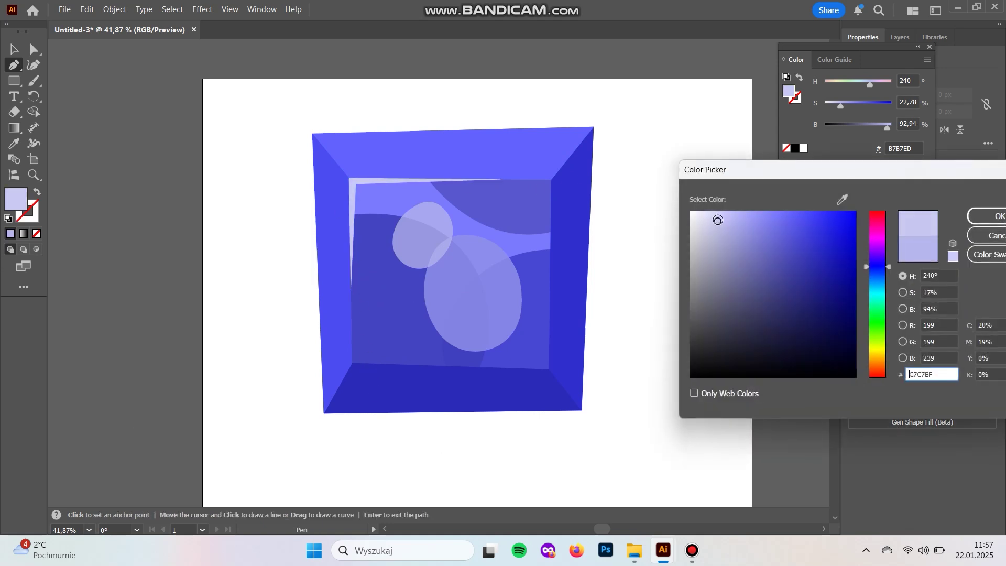
click(988, 216)
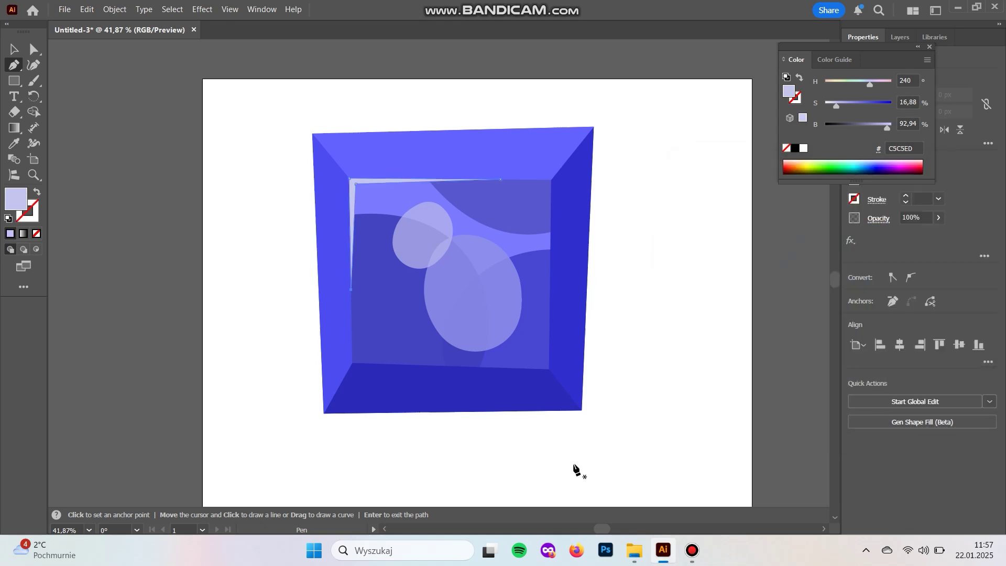
key(v)
click(543, 420)
Draw a matching thin, tapering L-shaped highlight with the Pen tool along the lower-right inner corner of the frame
key(p)
click(435, 366)
click(539, 360)
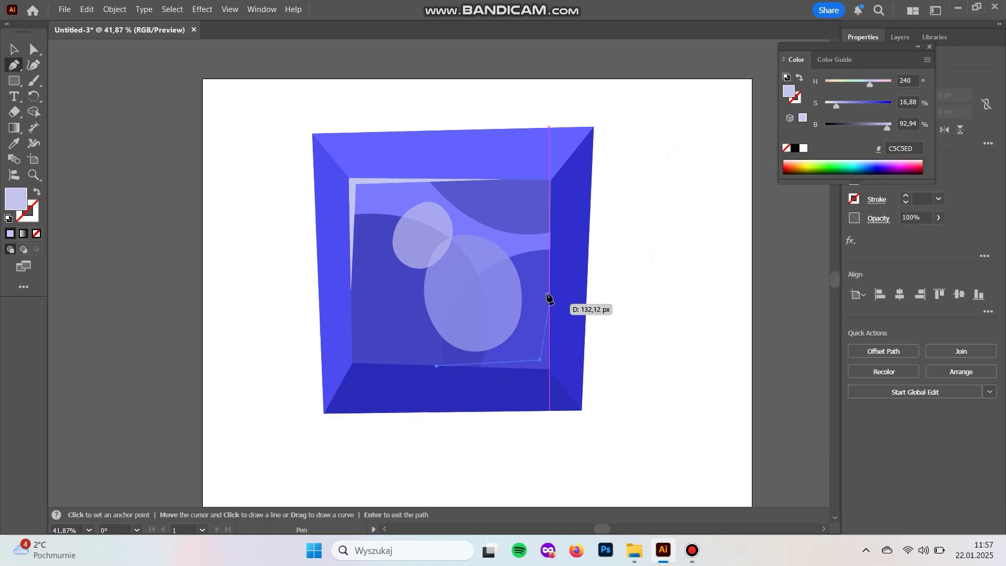
click(550, 259)
click(549, 369)
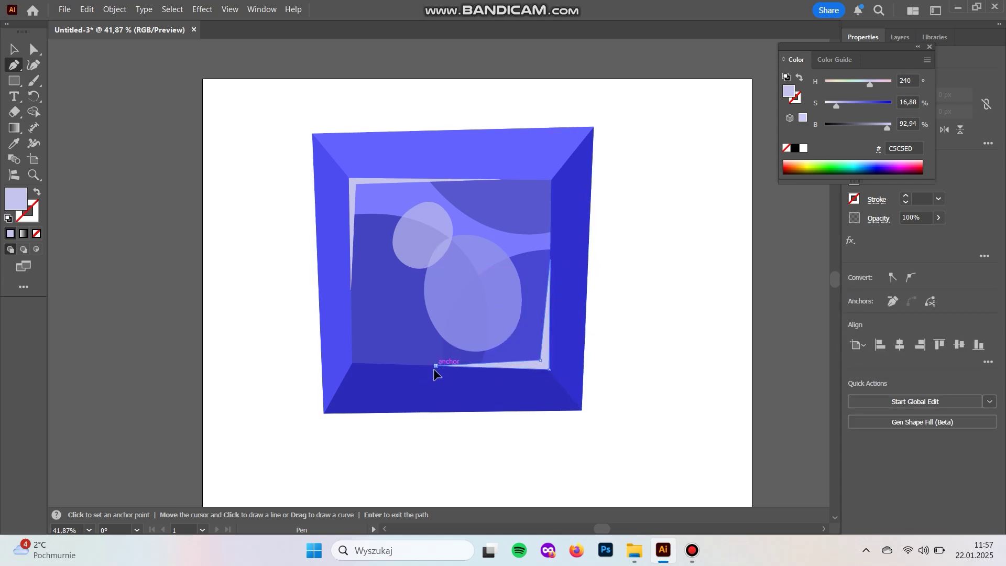
Darken the lower-right corner highlight's fill to A2A2EA
key(v)
double_click(23, 205)
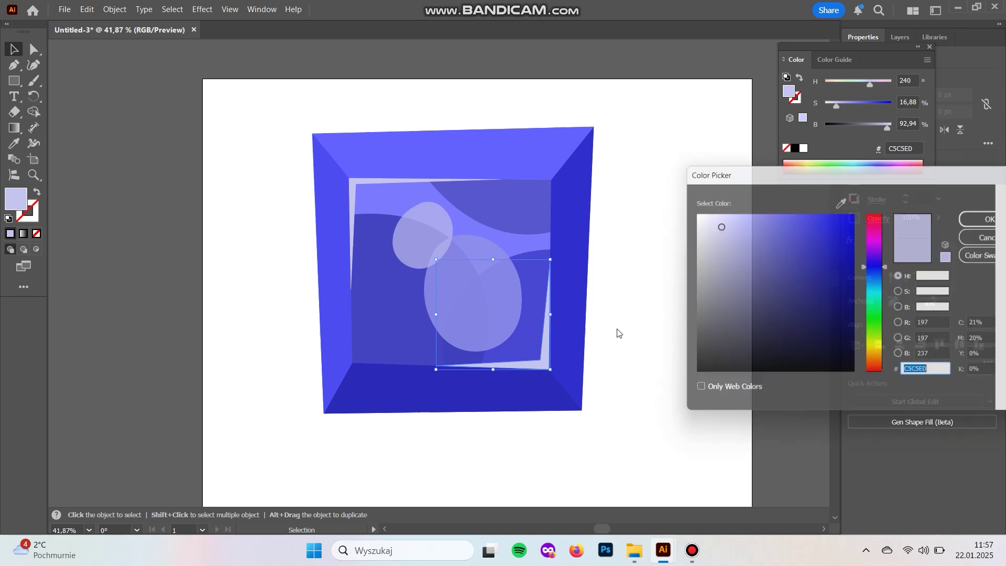
mouse_move(717, 226)
mouse_down()
mouse_move(732, 238)
mouse_move(752, 225)
mouse_move(742, 224)
mouse_up()
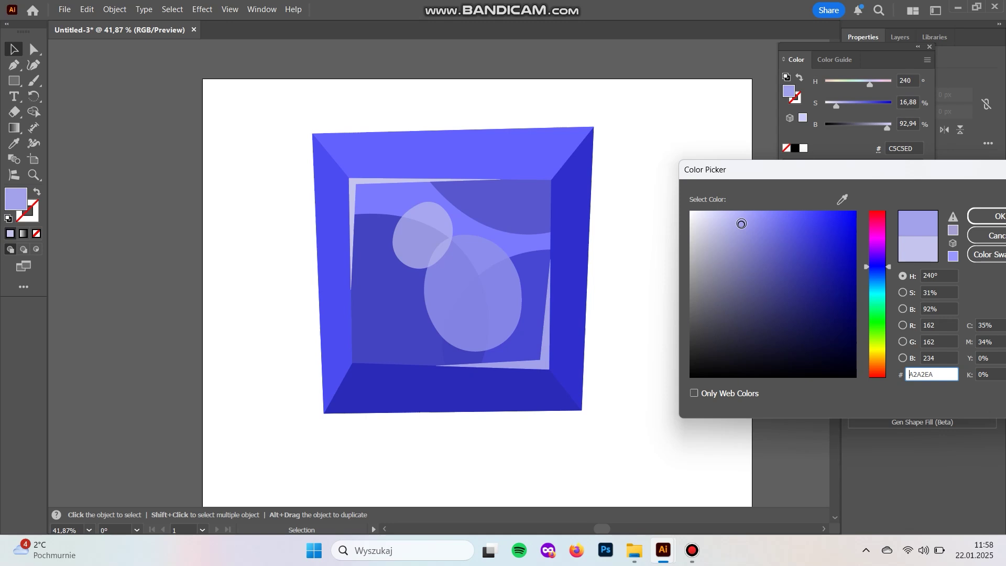
click(973, 219)
Change the inner square's fill to the deep blue 1414C1
click(387, 198)
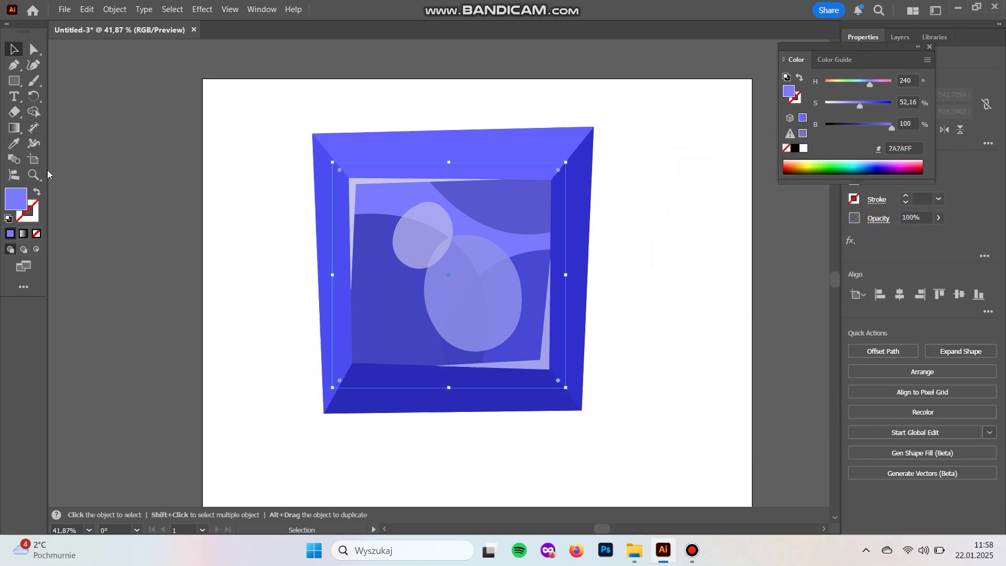
double_click(16, 198)
mouse_move(780, 257)
mouse_down()
mouse_move(800, 225)
mouse_move(836, 240)
mouse_move(839, 255)
mouse_up()
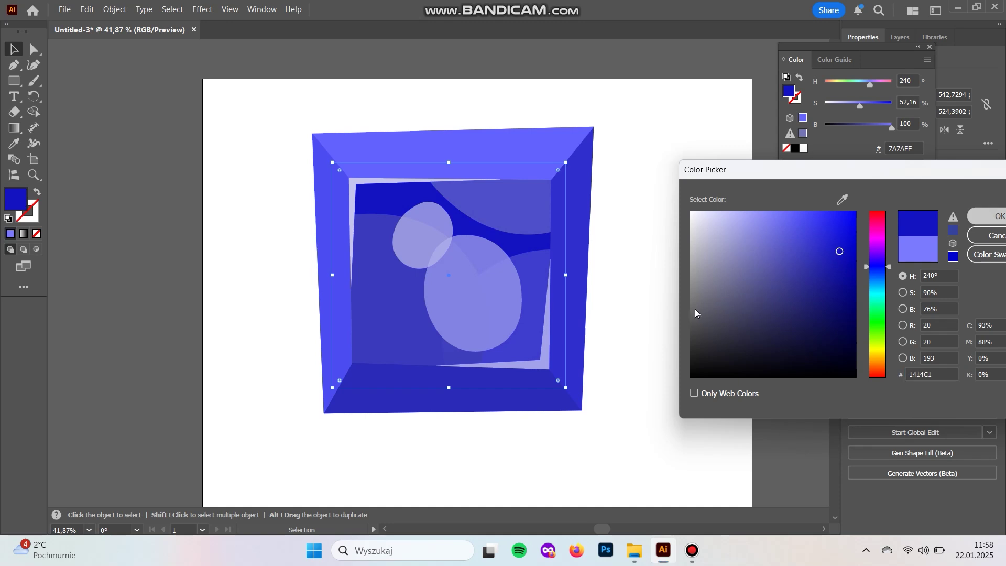
click(988, 216)
Lower the opacity of both the larger and the smaller oval highlight to 63%
click(418, 240)
click(461, 281)
click(938, 217)
drag(929, 234, 918, 234)
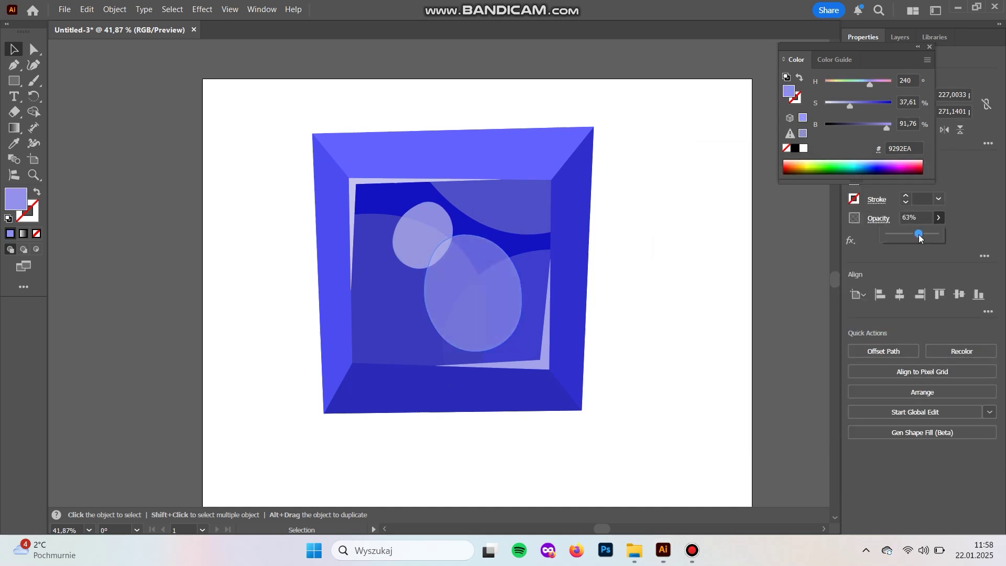
click(418, 223)
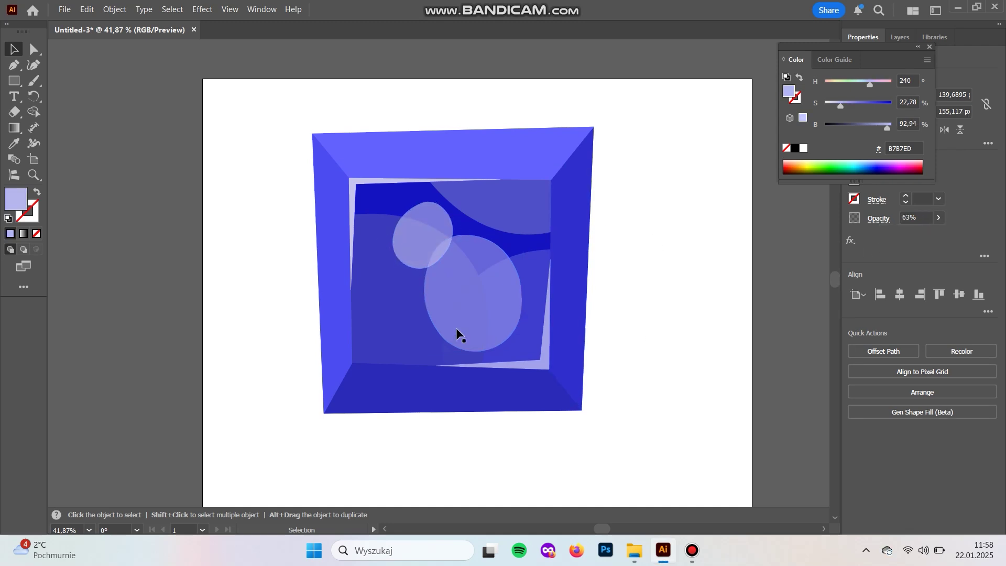
Darken the lower-left curved reflection to 2D2DBD by setting its brightness to 74%, and deselect it
click(399, 319)
drag(875, 128, 879, 128)
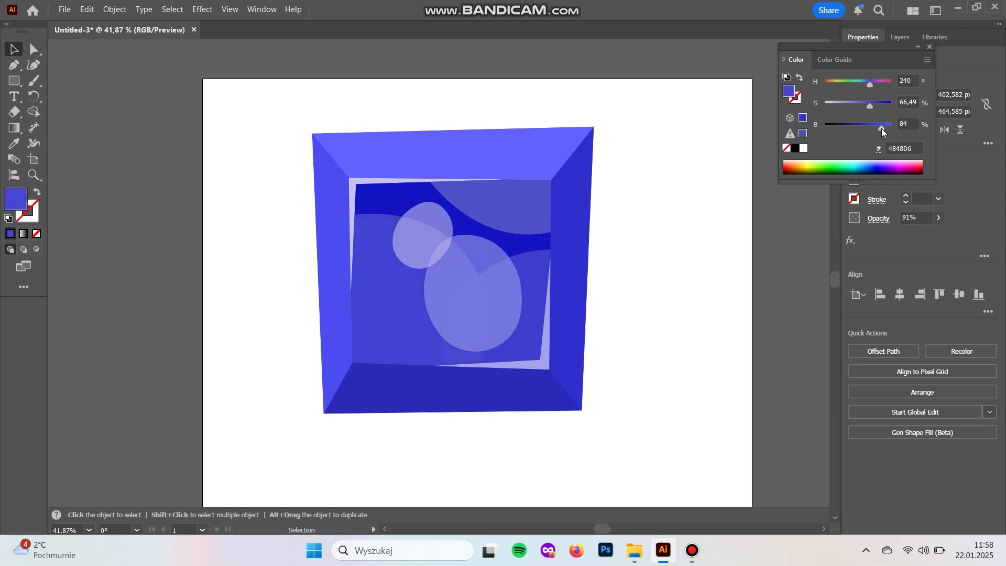
mouse_move(882, 131)
mouse_down()
mouse_move(877, 106)
mouse_move(873, 128)
mouse_up()
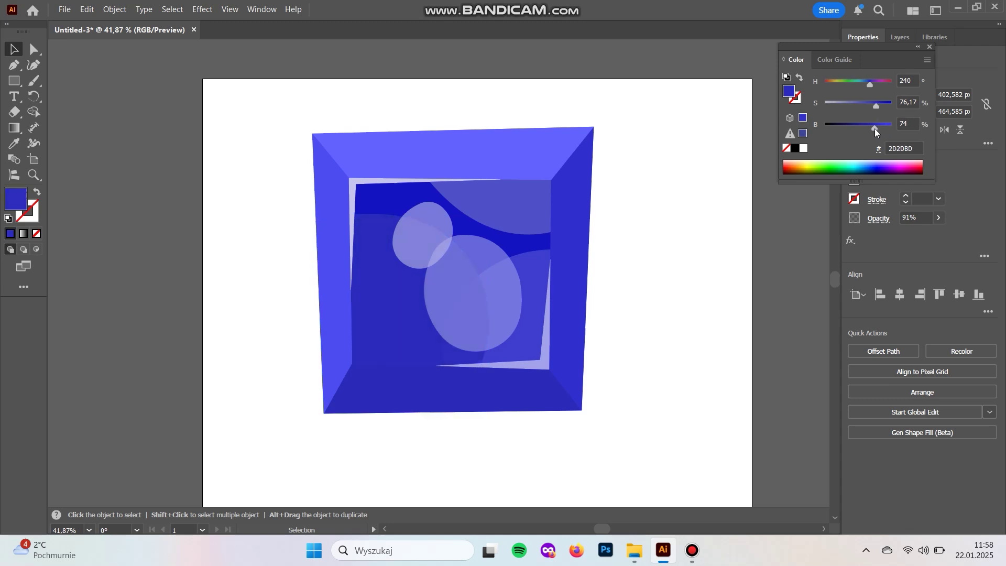
click(664, 366)
key(space)
drag(674, 441, 665, 445)
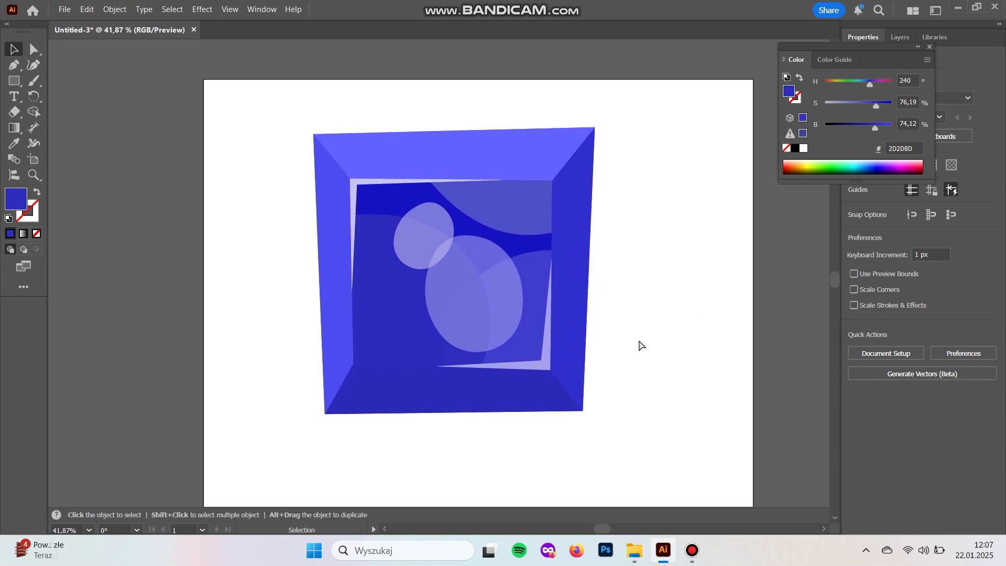
Pull the gem's upper-right outer corner anchor points slightly inward with Direct Selection to straighten the frame
key(ctrl+minus)
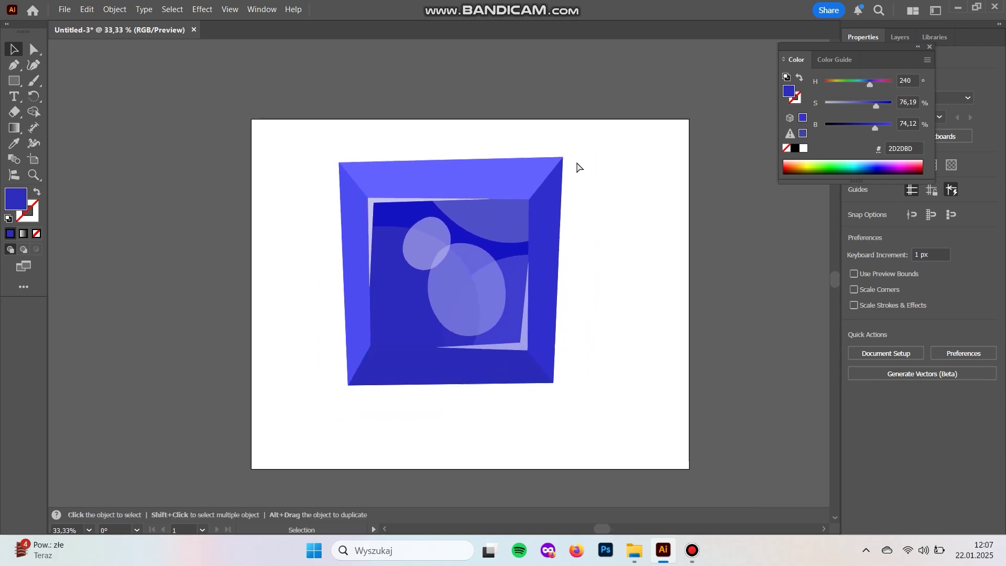
key(a)
click(562, 157)
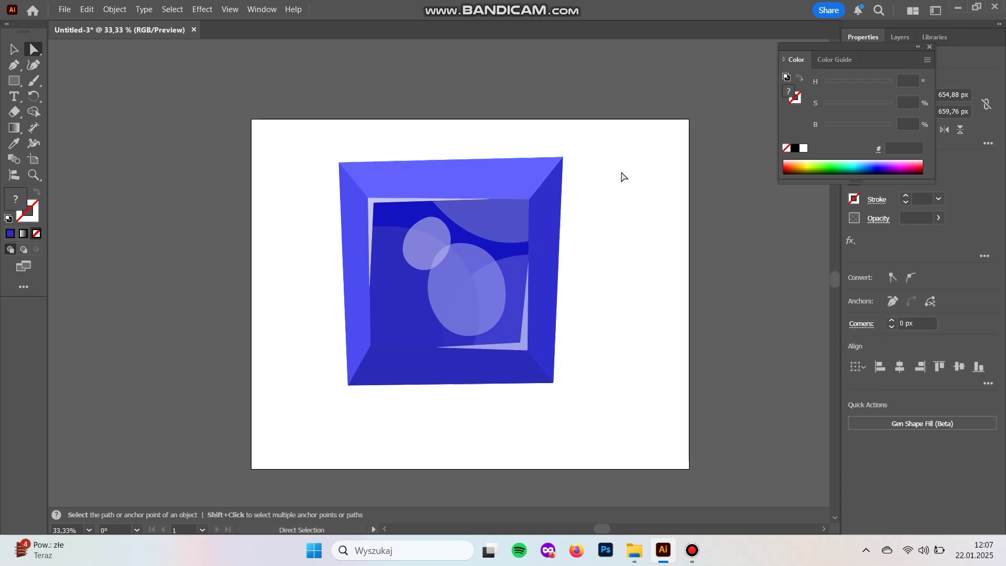
click(562, 158)
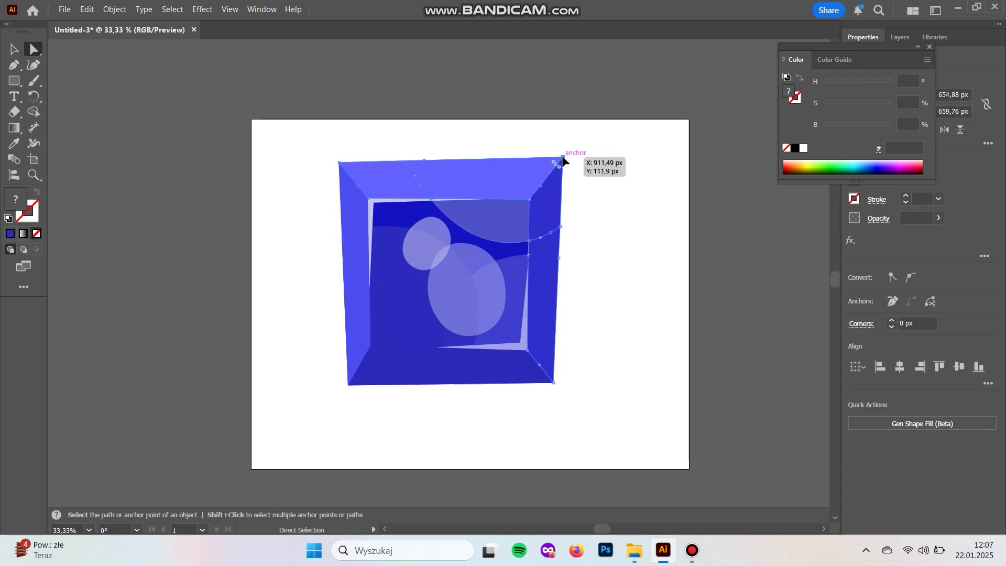
drag(560, 158, 559, 161)
click(631, 331)
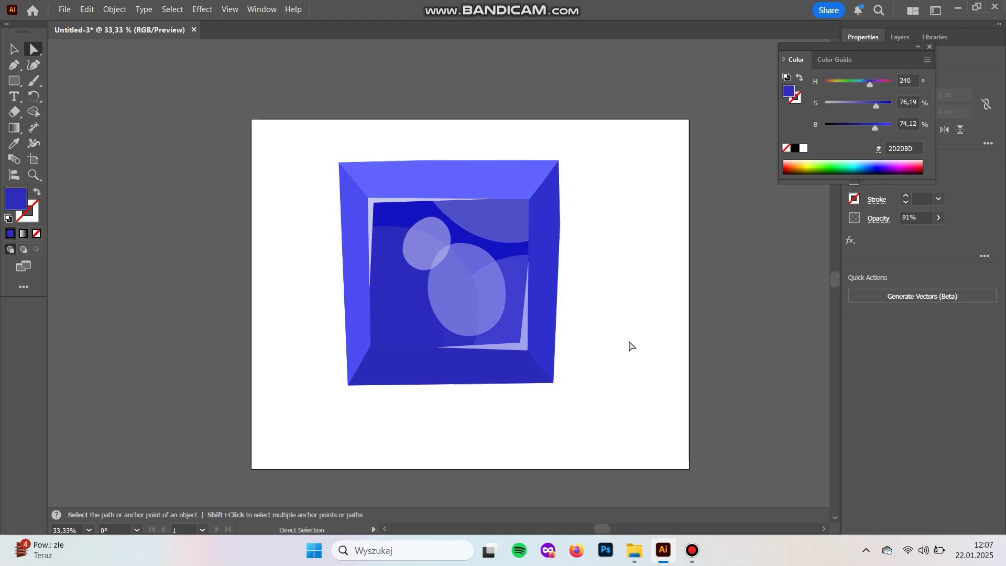
Group all parts of the gem and scale the group down to about 393 by 400 px in the artboard's upper-left area
drag(616, 423, 303, 154)
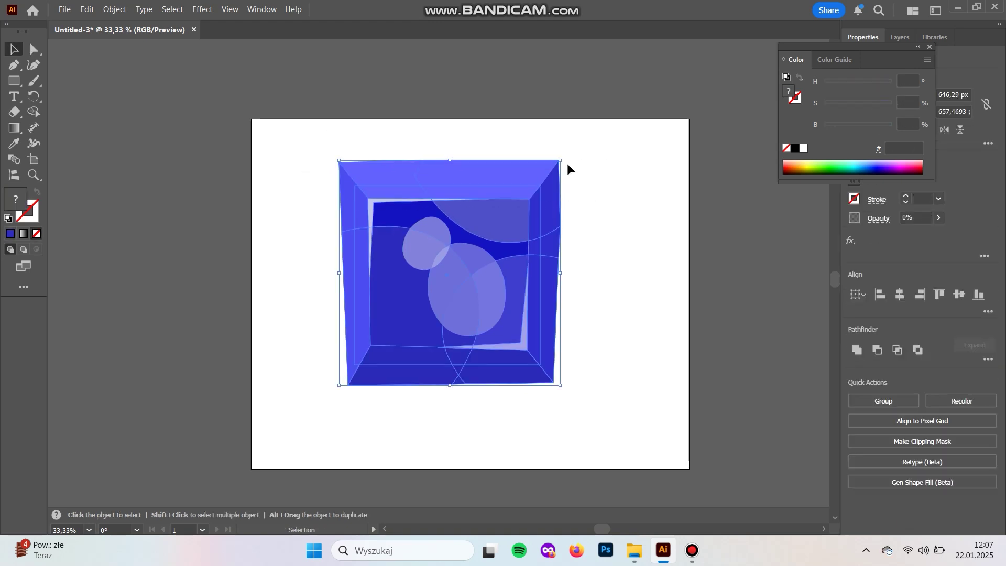
key(ctrl+g)
key(v)
drag(560, 160, 466, 254)
drag(457, 278, 453, 231)
click(550, 297)
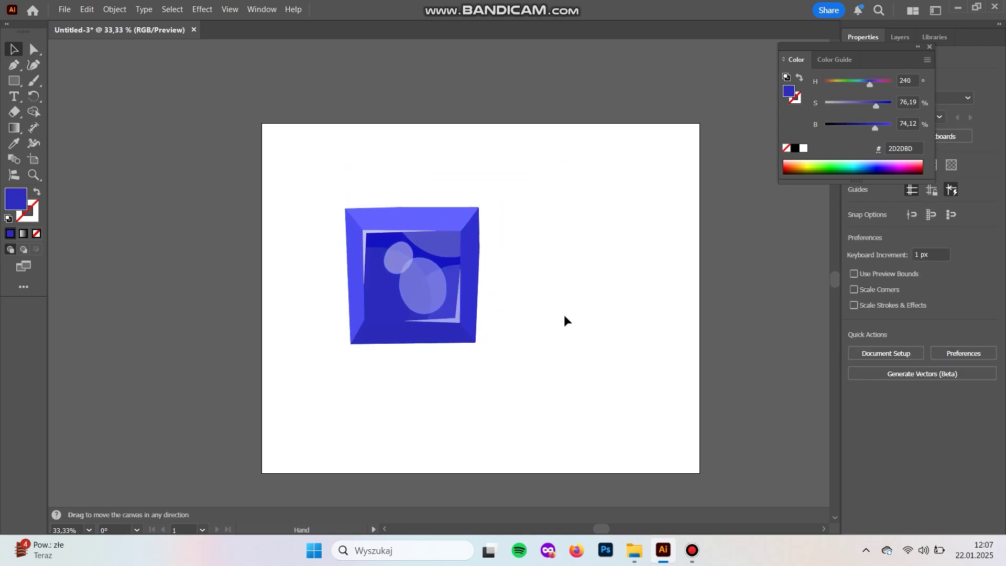
Draw a square about 390 by 390 px over the gem and swap its blue fill to the stroke
key(ctrl+plus)
click(10, 86)
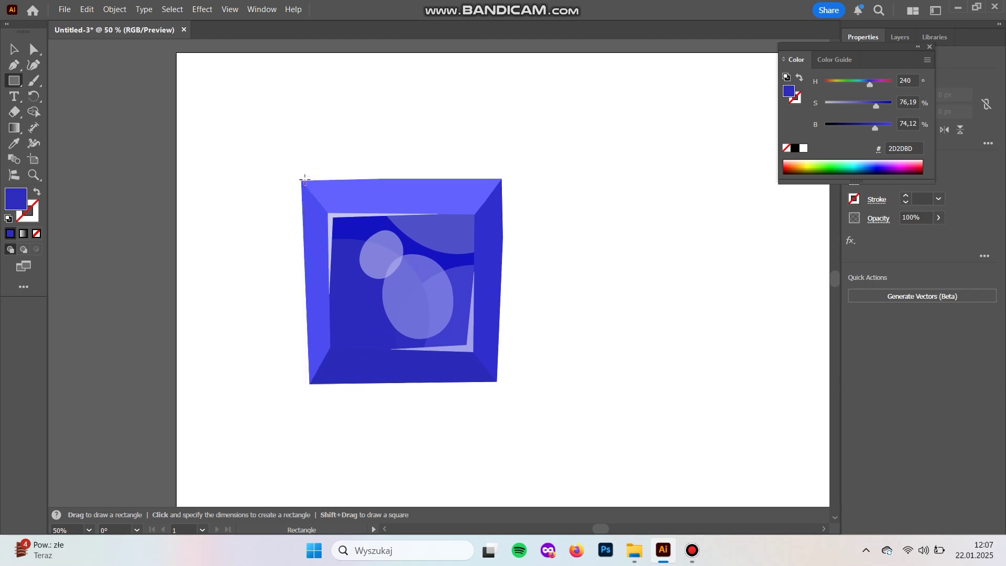
drag(302, 181, 502, 381)
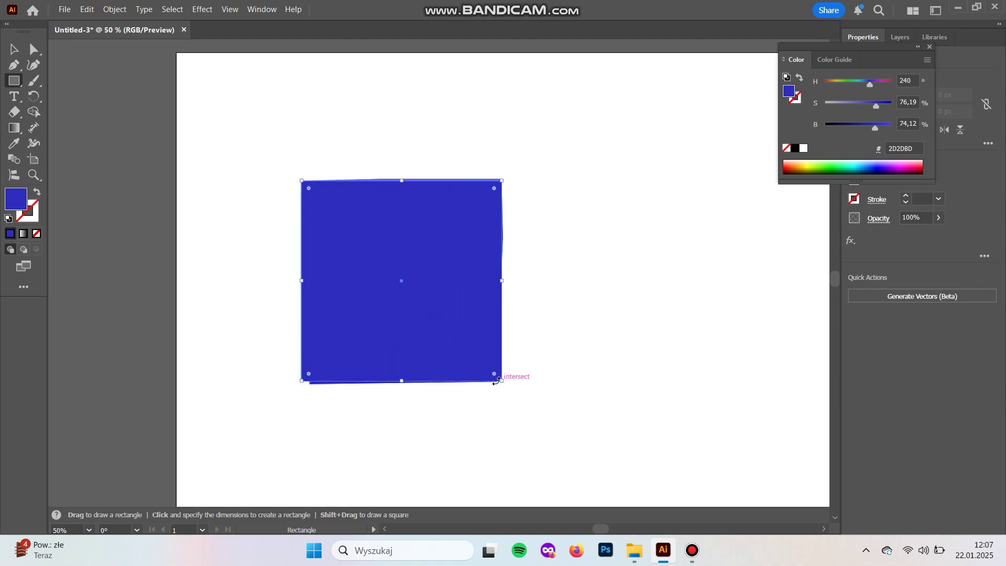
click(36, 194)
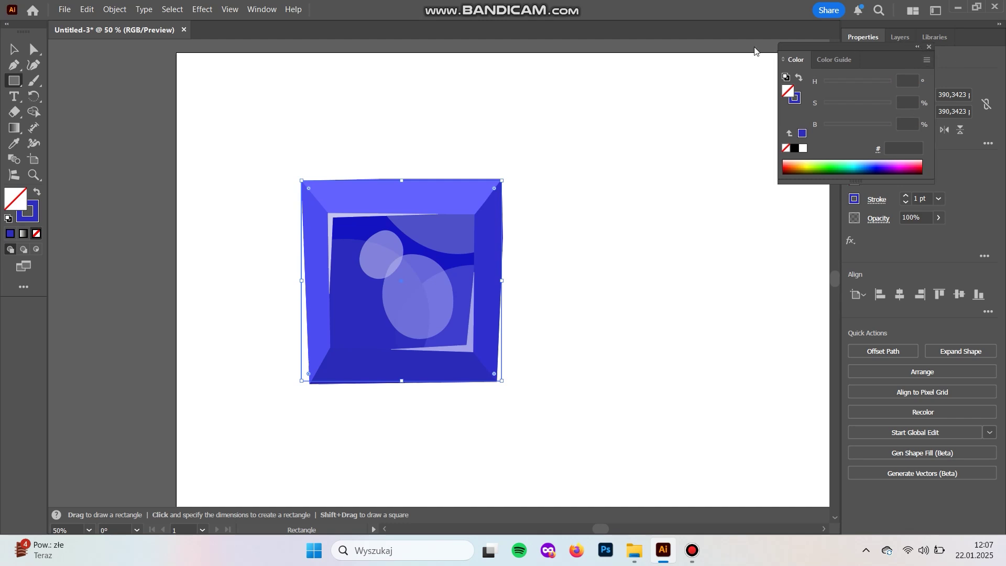
Thicken the square outline's stroke to 35 pt and deselect it
drag(922, 48, 685, 43)
drag(905, 195, 905, 195)
key(v)
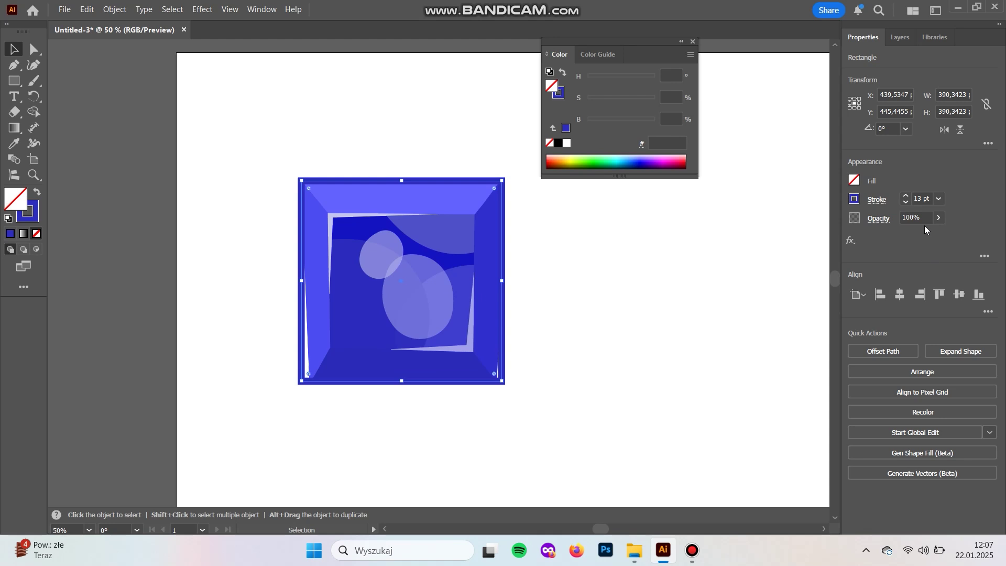
scroll(912, 200, up, 20)
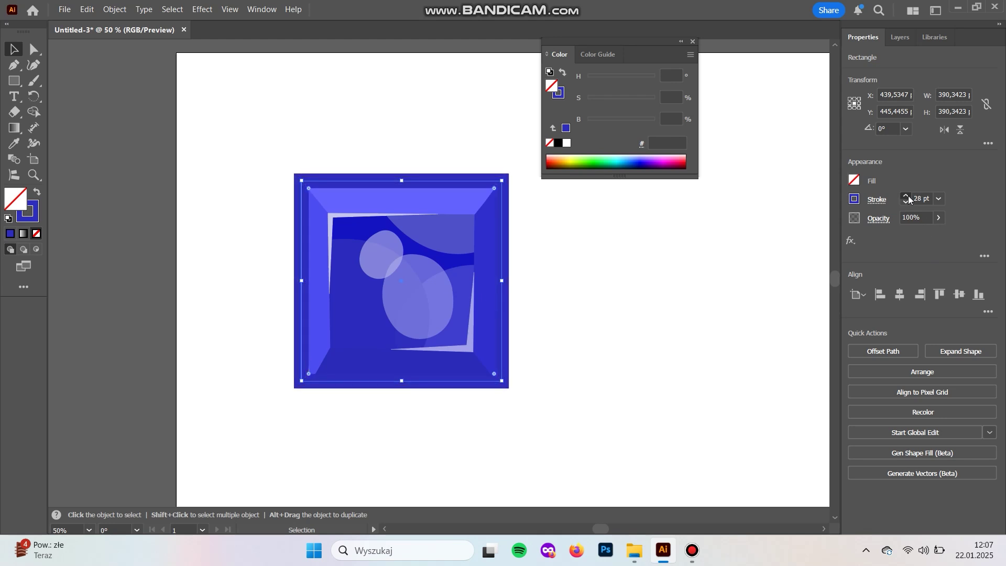
click(592, 328)
scroll(530, 278, up, 2)
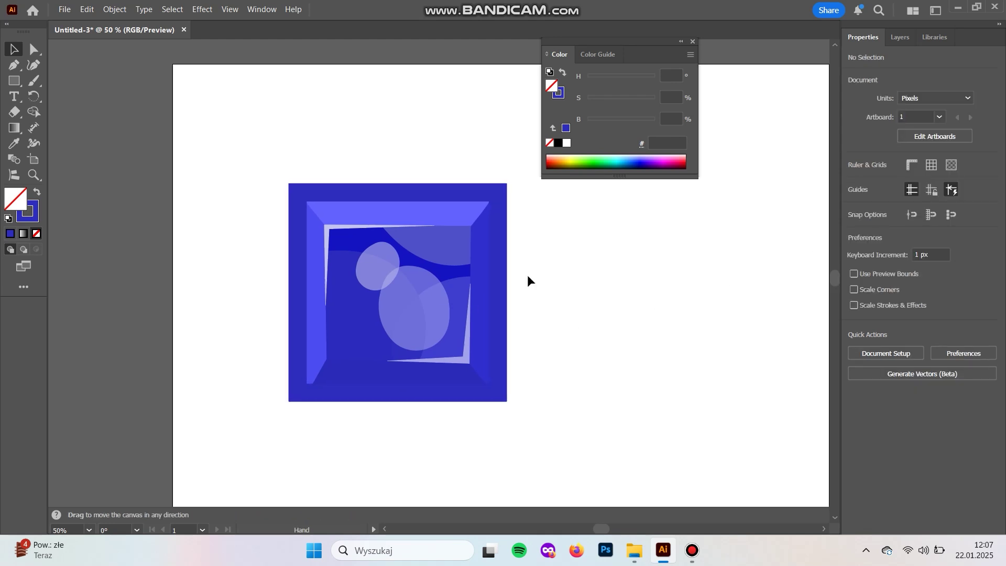
Round the corners of the thick square outline to a radius of about 50 px
click(456, 262)
mouse_move(436, 318)
mouse_down()
mouse_move(440, 329)
mouse_move(433, 307)
mouse_up()
click(510, 281)
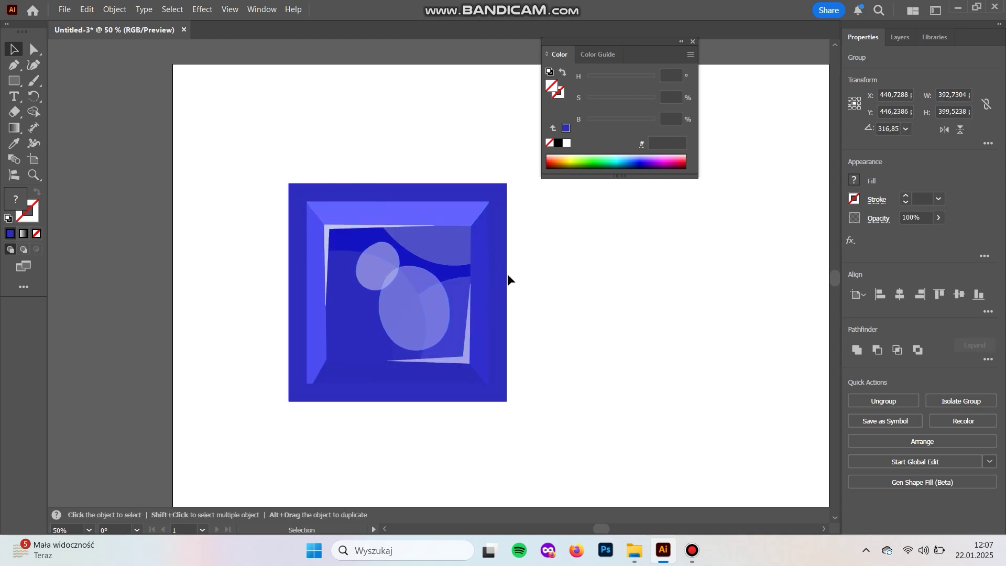
click(497, 269)
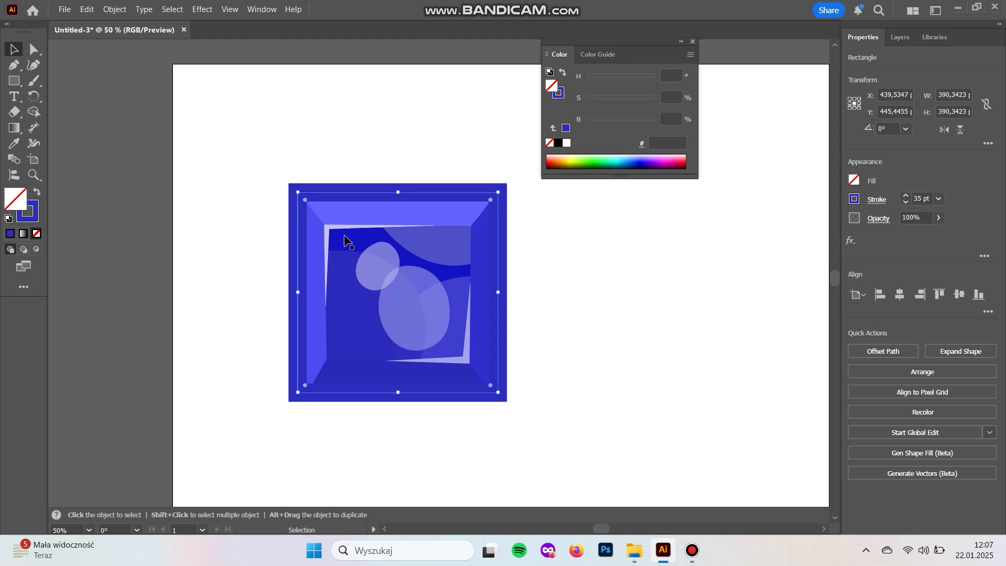
drag(489, 199, 463, 209)
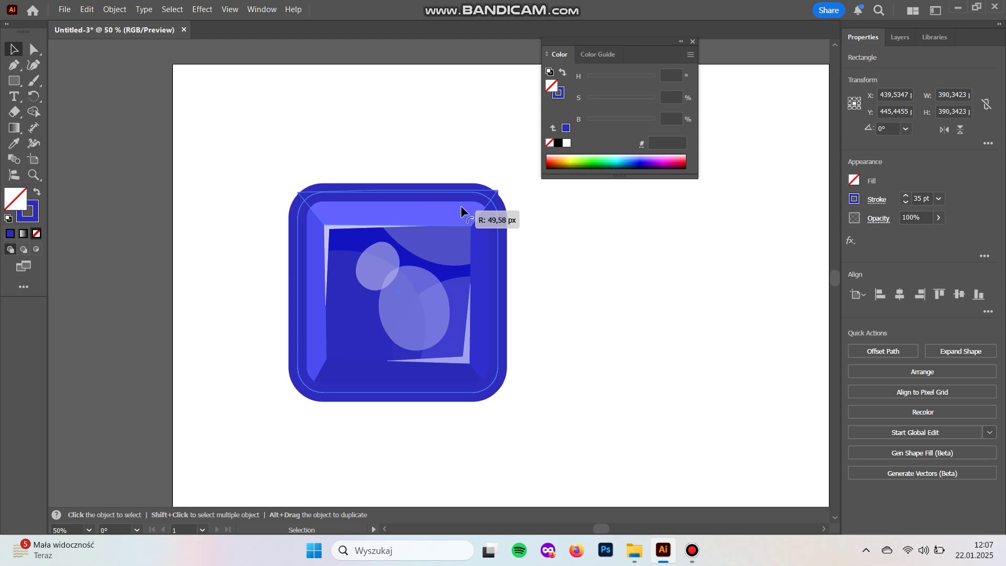
Increase the rounded square outline's stroke to 40 pt
drag(461, 212, 461, 212)
click(580, 259)
click(502, 231)
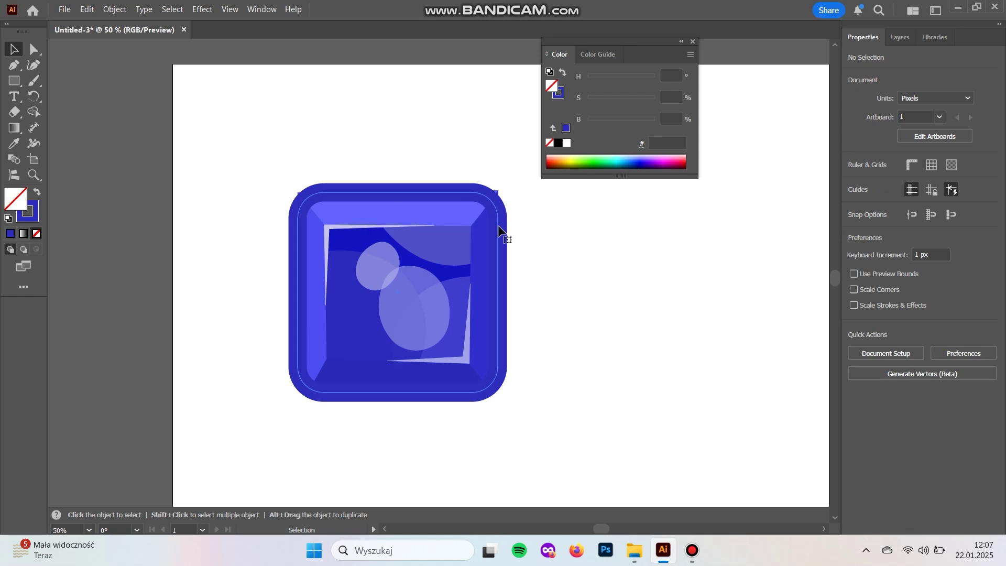
click(906, 195)
click(906, 196)
click(906, 195)
click(906, 195)
click(906, 196)
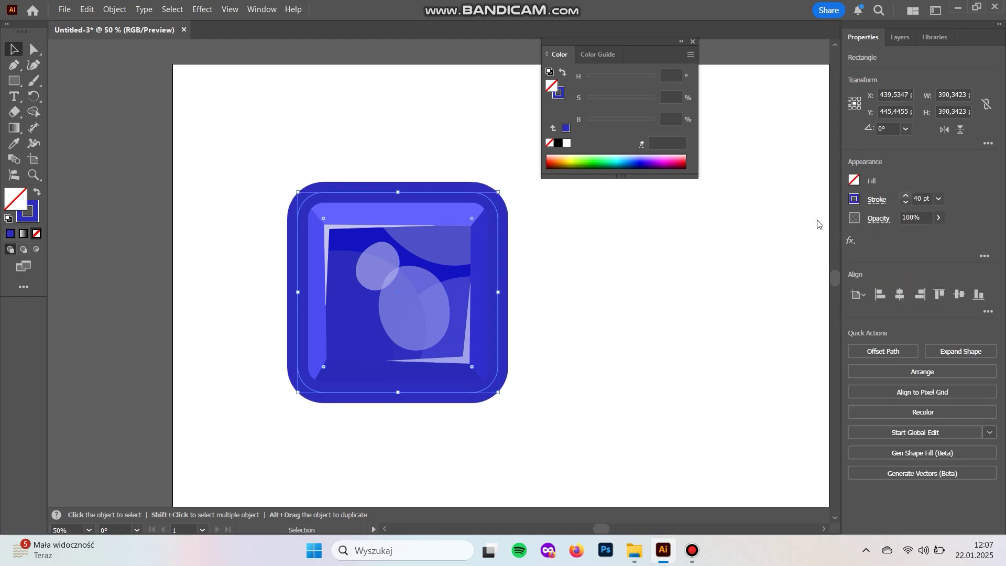
Enlarge the rounded outline proportionally from its centre to about 398 by 398 px and deselect everything
drag(399, 192, 398, 190)
click(393, 224)
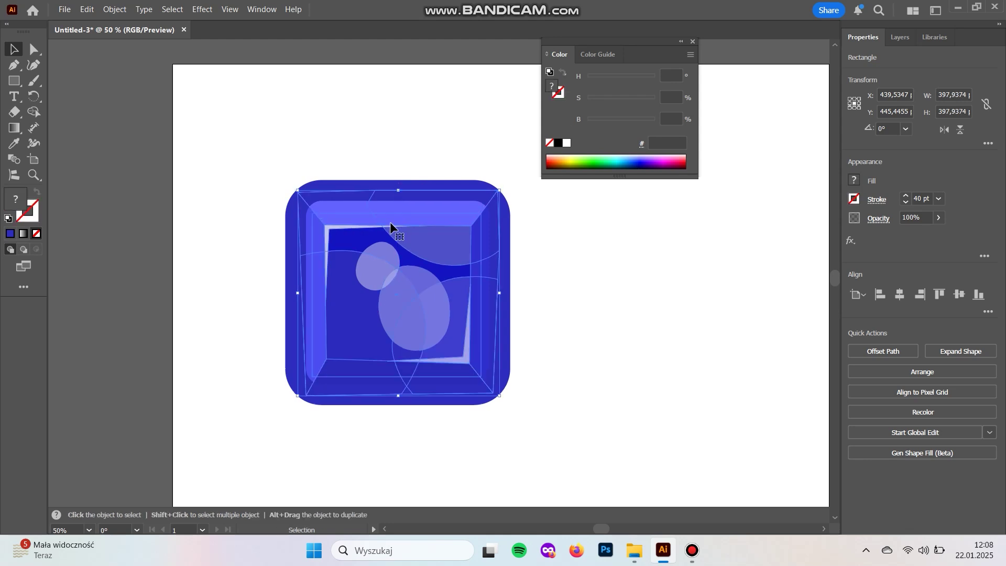
click(603, 420)
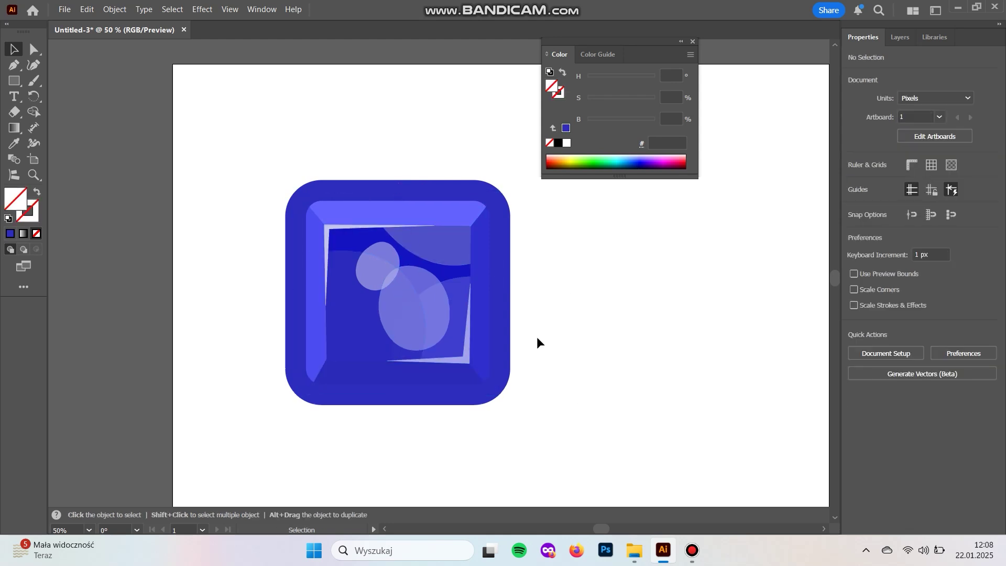
Duplicate the thick rounded outline in place, move the copy aside as a test and undo that move
click(503, 310)
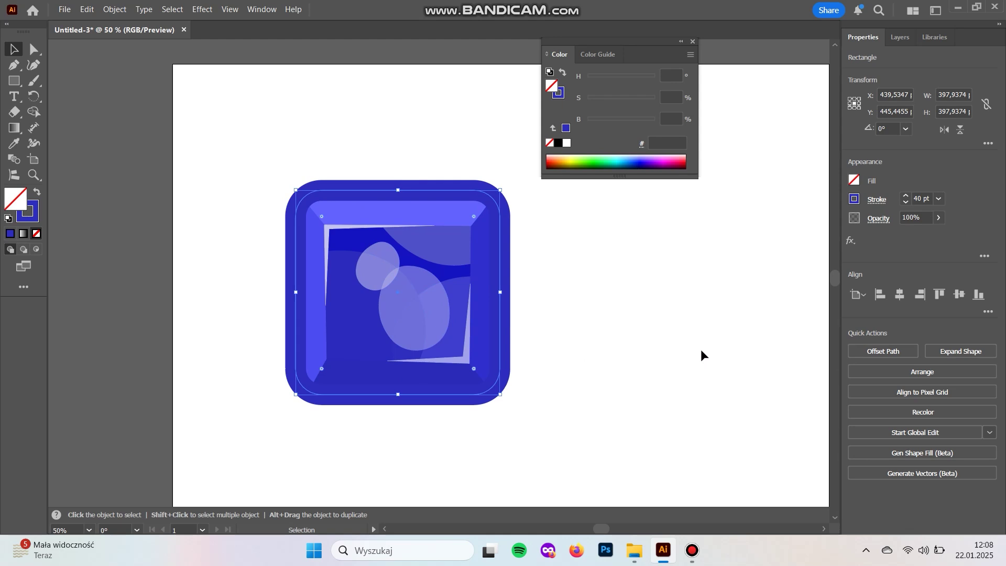
click(545, 328)
drag(501, 265, 609, 325)
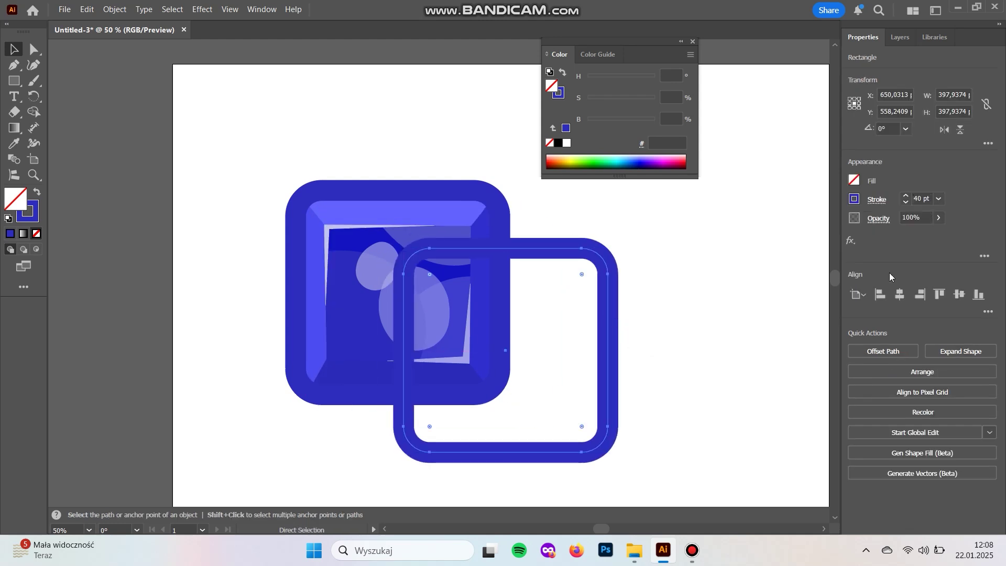
key(ctrl+z)
Align the stroke of the duplicated outline to the inside of its path
click(882, 203)
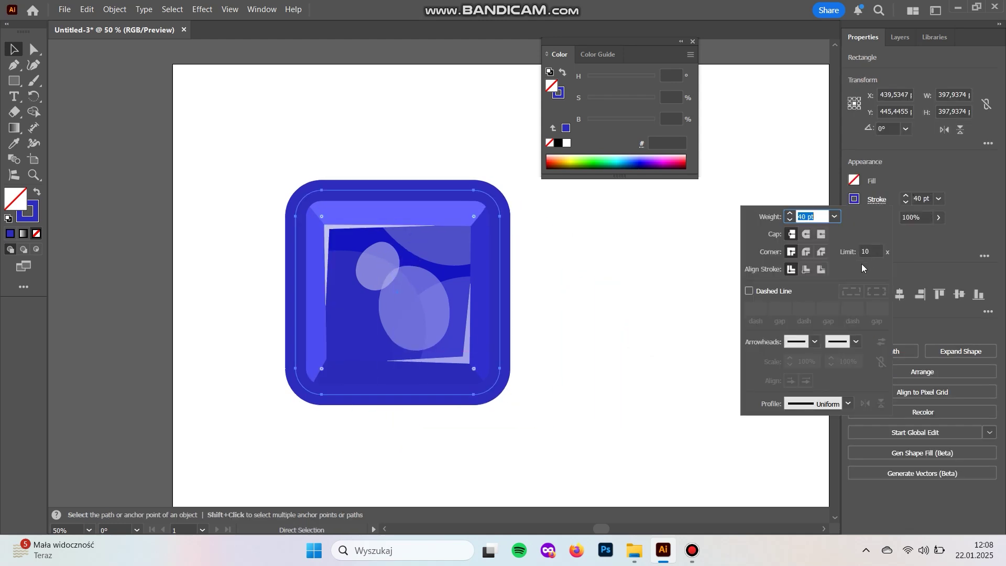
click(821, 270)
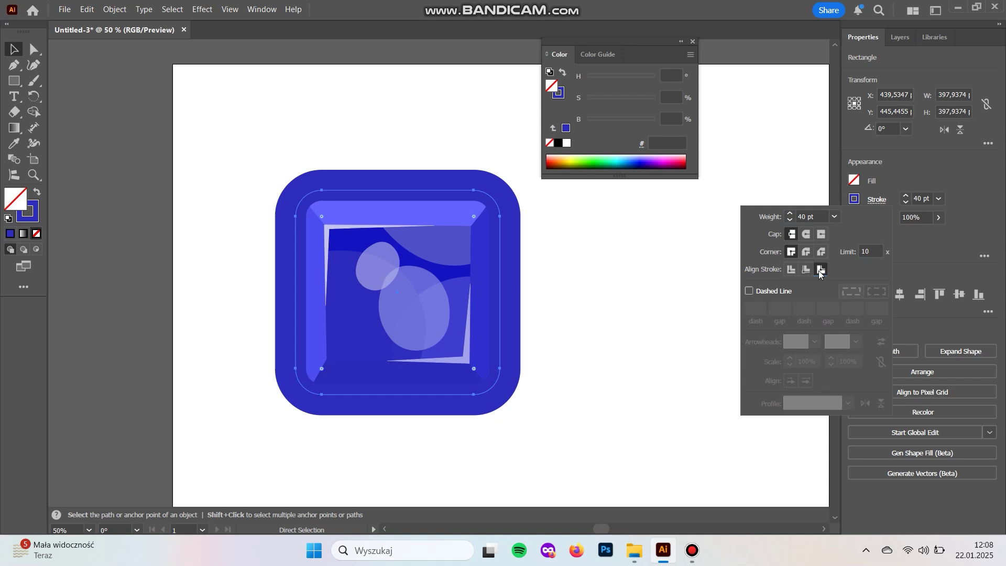
click(807, 270)
click(486, 226)
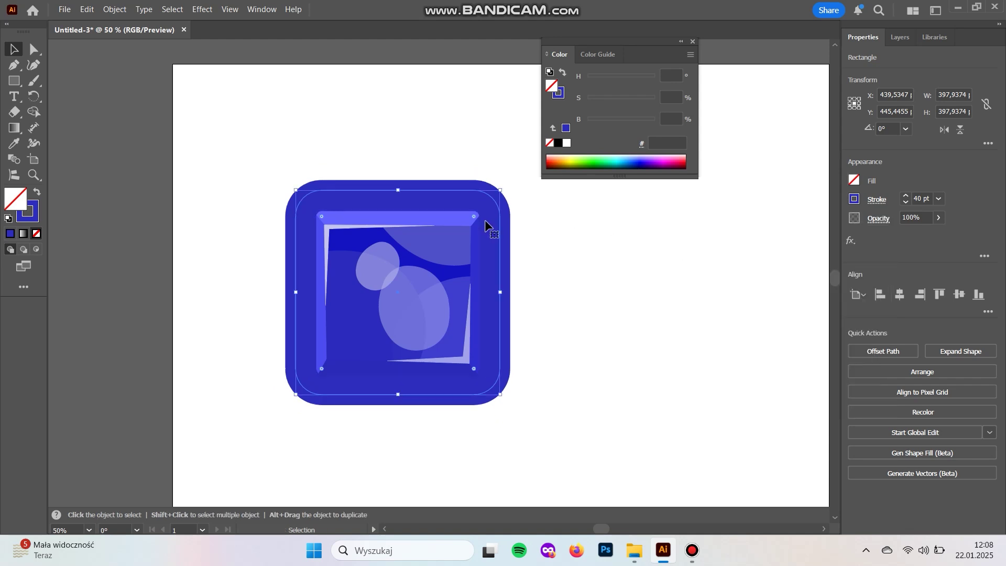
Set the duplicated outline's stroke to 20 pt, then undo a test move of it
click(905, 203)
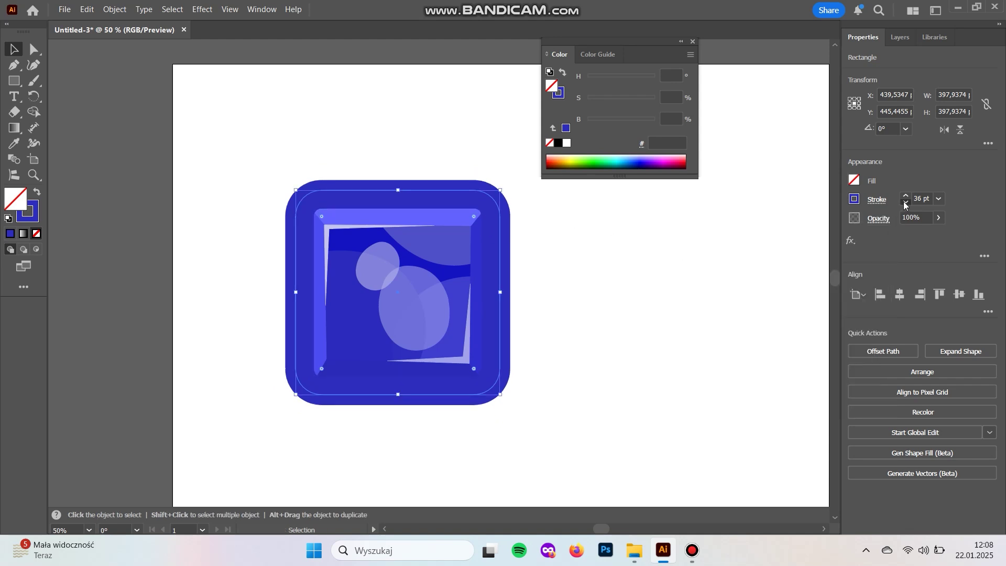
click(905, 203)
click(904, 203)
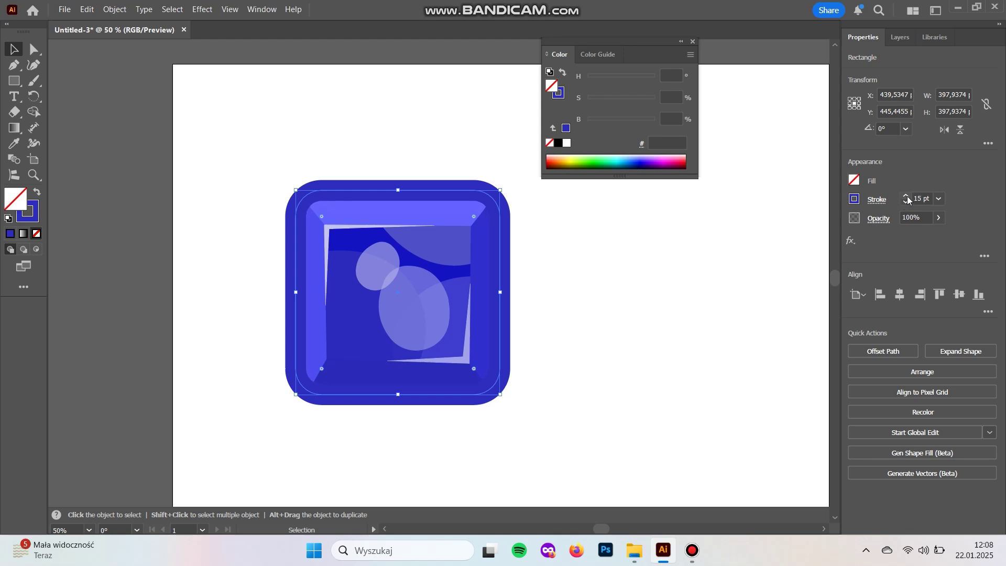
click(630, 251)
drag(506, 264, 668, 310)
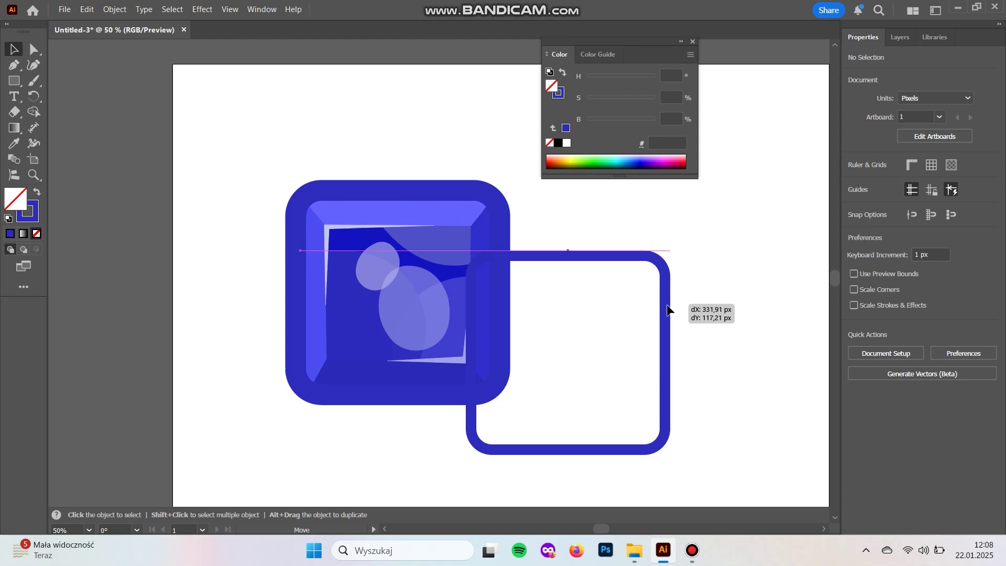
key(ctrl+z)
Select both rounded outlines and convert their strokes into filled shapes with Outline Stroke
click(312, 134)
click(305, 200)
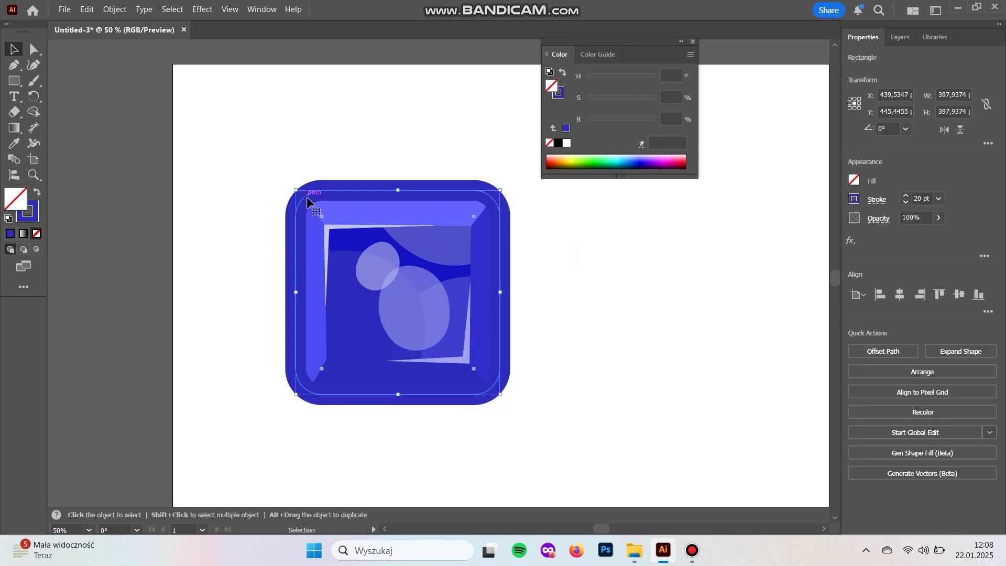
shift+click(313, 196)
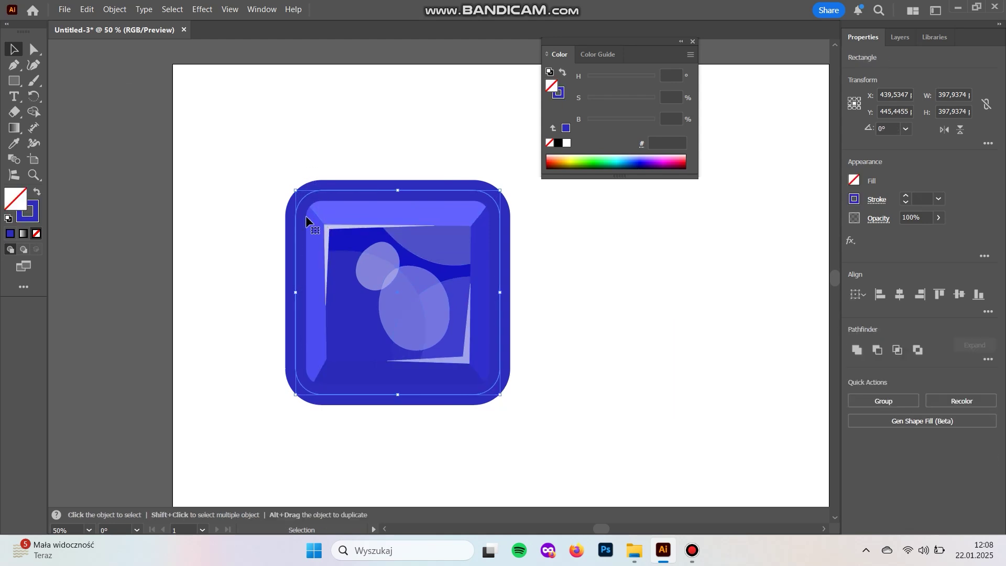
drag(298, 244, 255, 149)
key(ctrl+z)
click(115, 9)
mouse_move(175, 364)
click(354, 398)
click(516, 279)
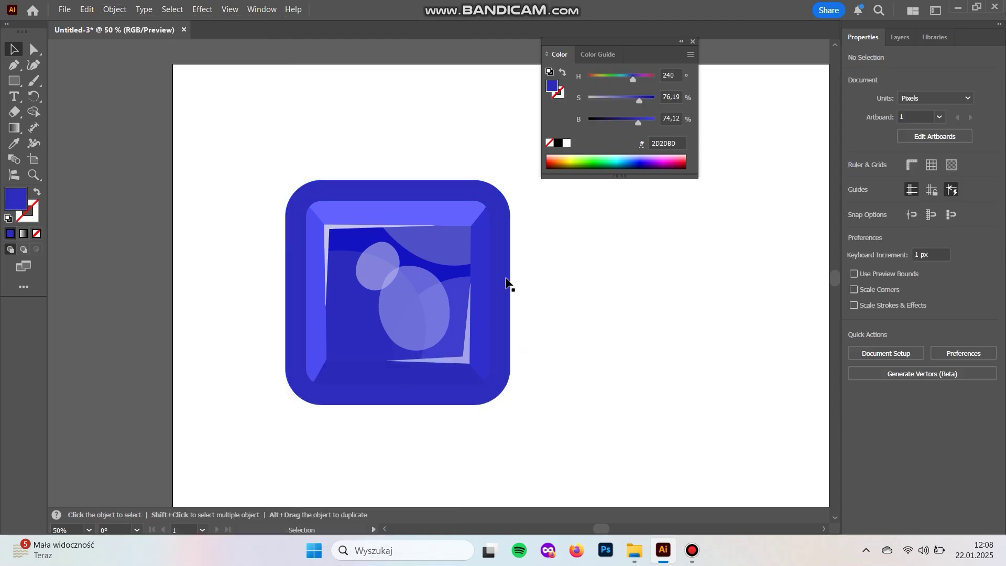
Move the inner and outer frame parts aside as a test and undo both moves
drag(492, 283, 521, 337)
key(ctrl+z)
drag(498, 184, 608, 213)
key(ctrl+z)
click(445, 175)
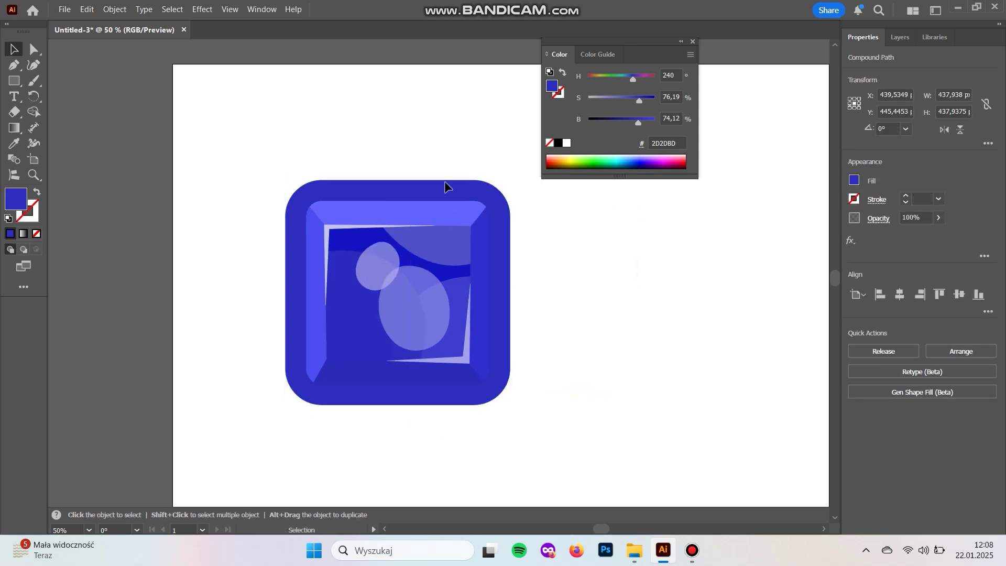
Show the gradient settings and place them on the empty area beside the gem
click(262, 10)
click(353, 398)
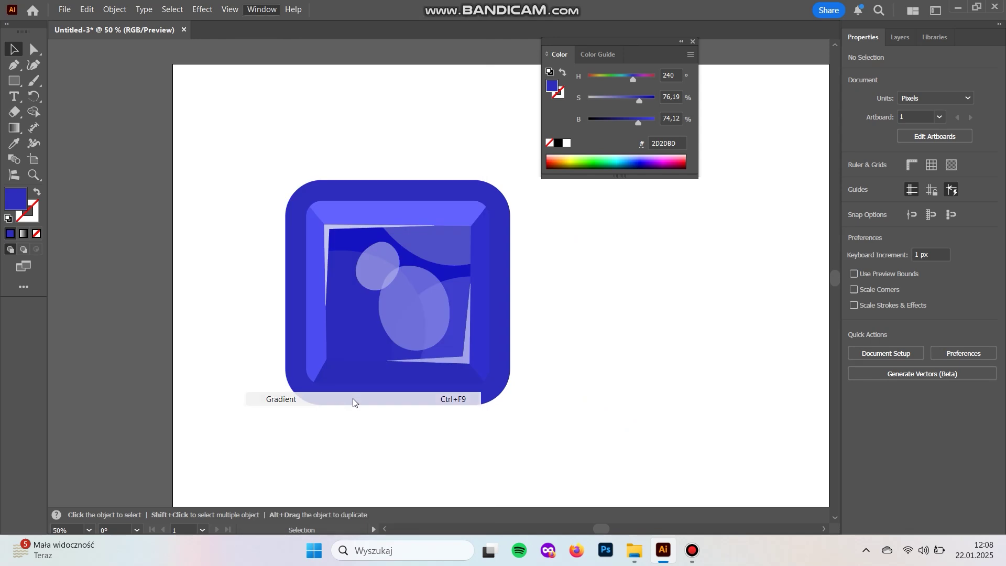
drag(759, 290, 662, 266)
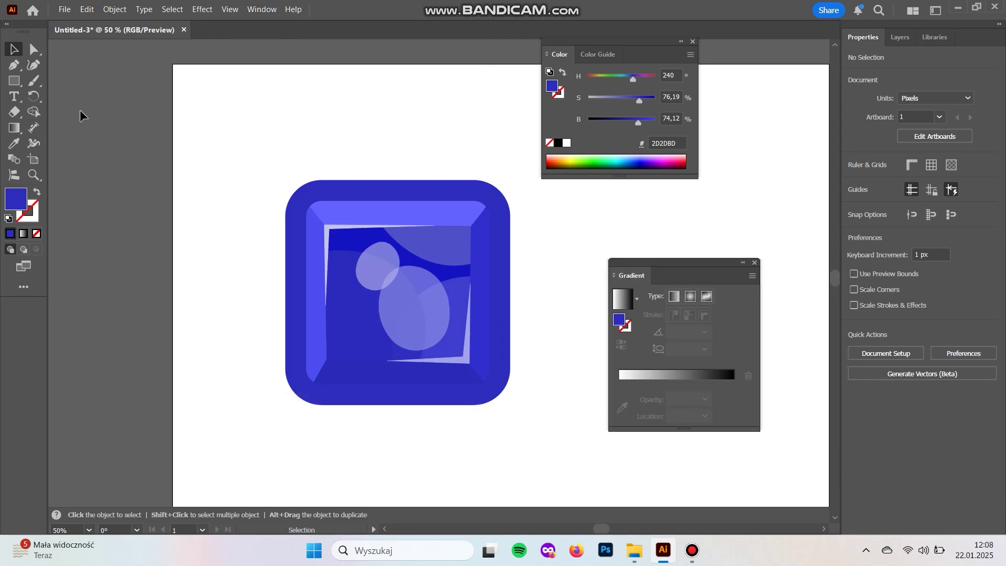
Draw a swatch rectangle about 98 by 82 px above the gem and fill it with yellow #E2CA3B
click(15, 82)
drag(400, 116, 450, 157)
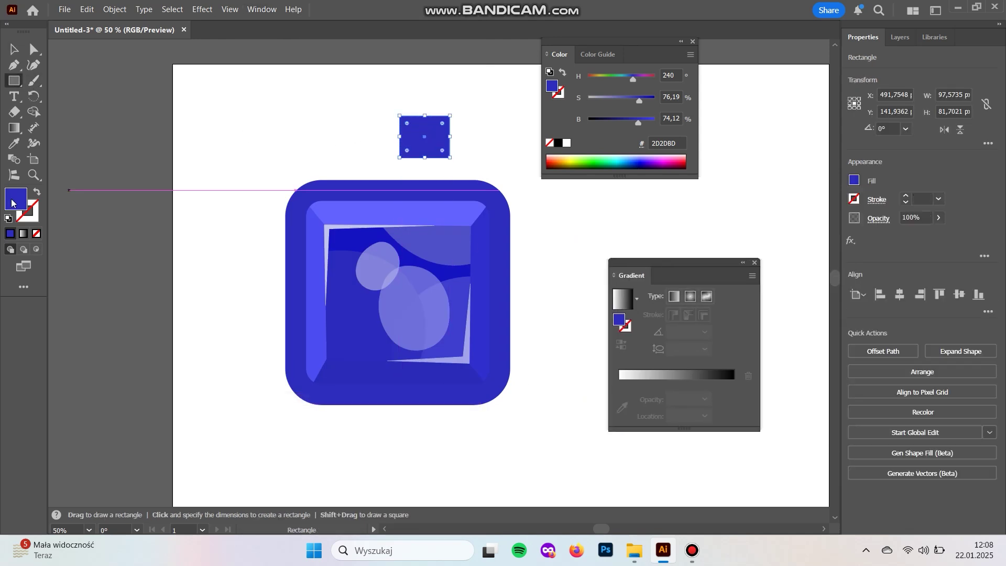
double_click(12, 202)
click(882, 350)
drag(805, 230, 795, 229)
click(879, 353)
click(799, 231)
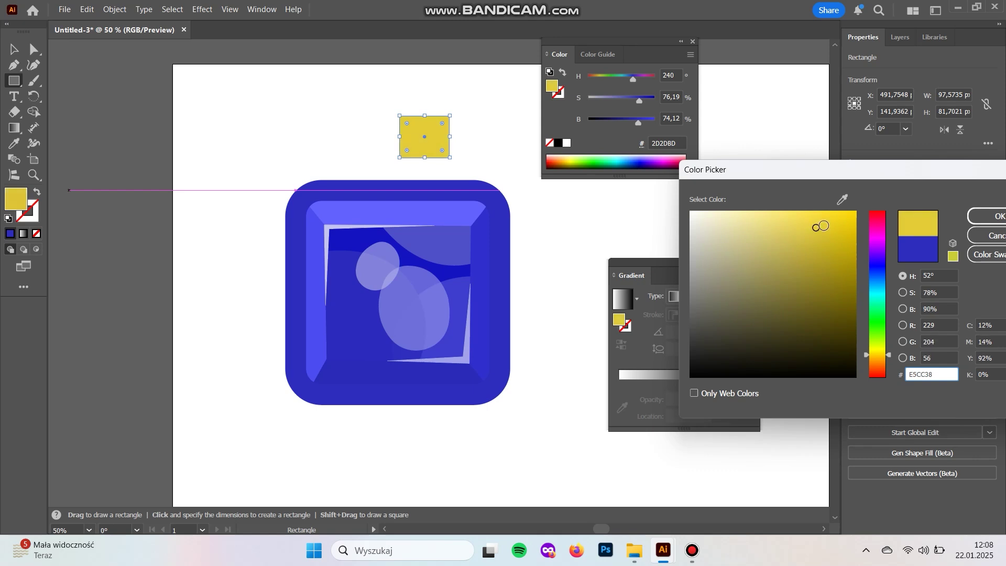
click(982, 219)
Duplicate the yellow swatch to its left and fill the copy with the darker gold #DDBB2C
key(v)
drag(424, 139, 356, 136)
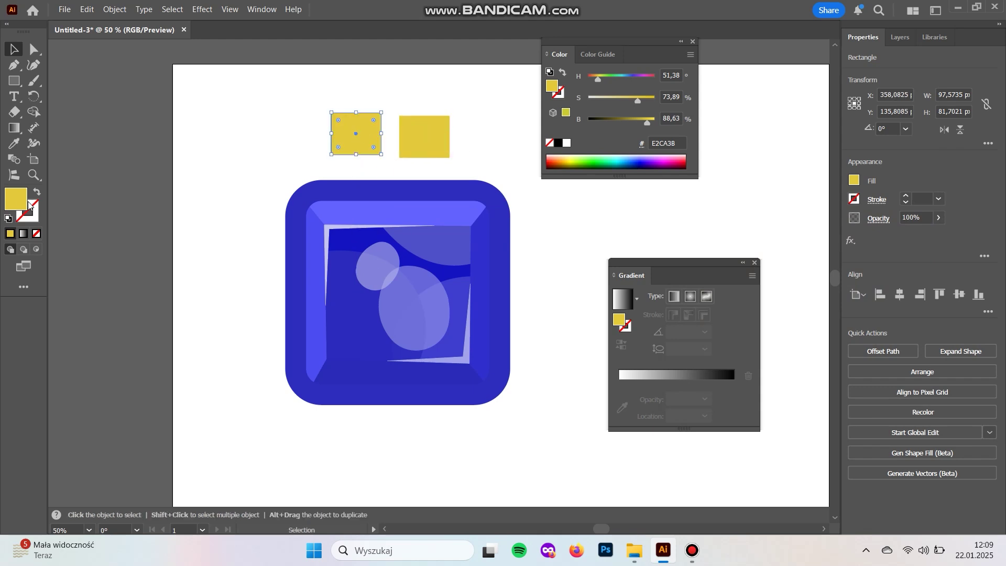
double_click(8, 204)
click(879, 354)
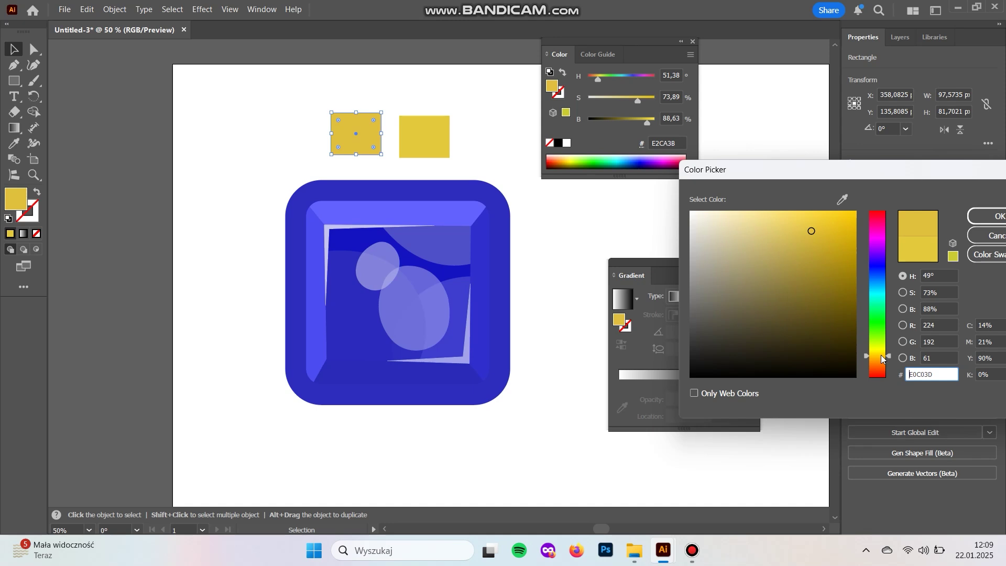
drag(813, 231, 804, 237)
click(991, 217)
Fill the inner frame with a linear gradient, sampling its start colour from the darker gold swatch and its end colour from the lighter one
click(490, 197)
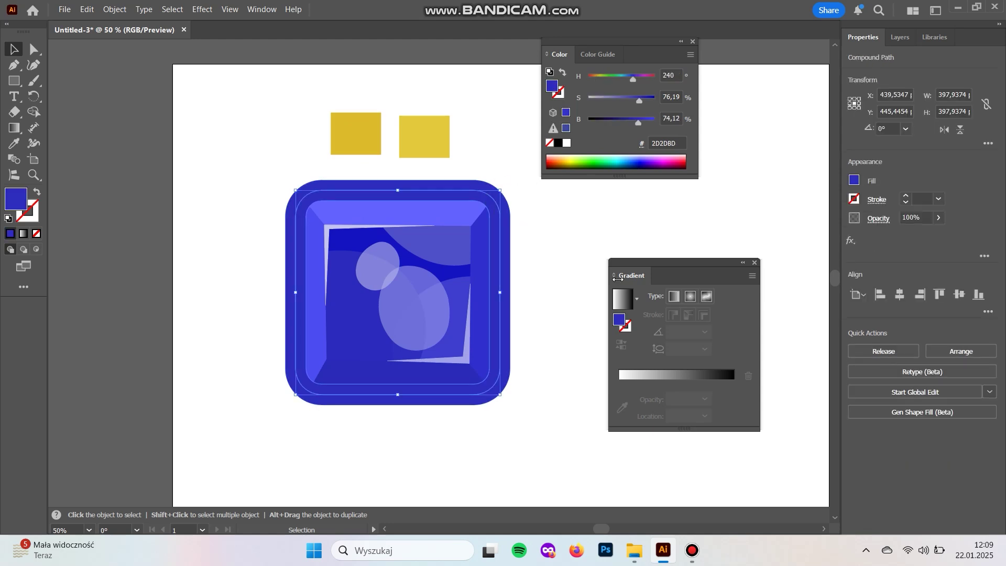
click(693, 377)
click(618, 400)
click(622, 422)
click(364, 134)
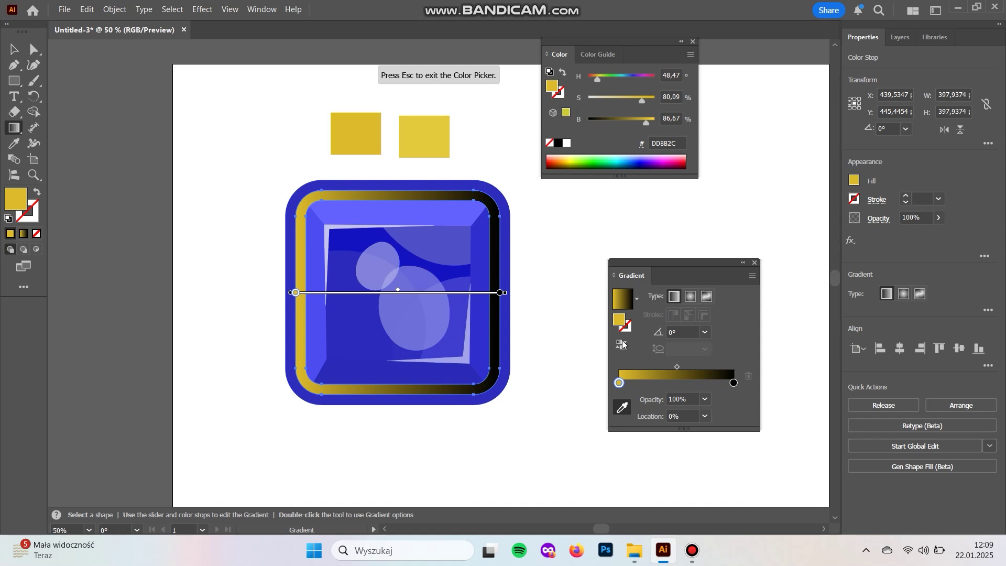
click(734, 384)
click(440, 134)
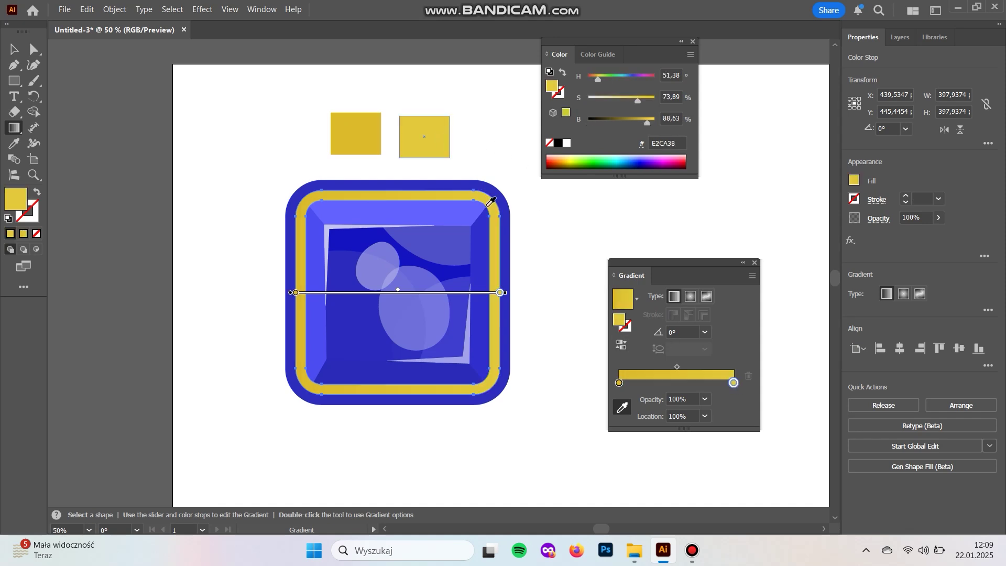
Copy the gold gradient to the outer frame and run it diagonally from the upper-left to the lower-right corner
key(v)
click(492, 401)
click(490, 325)
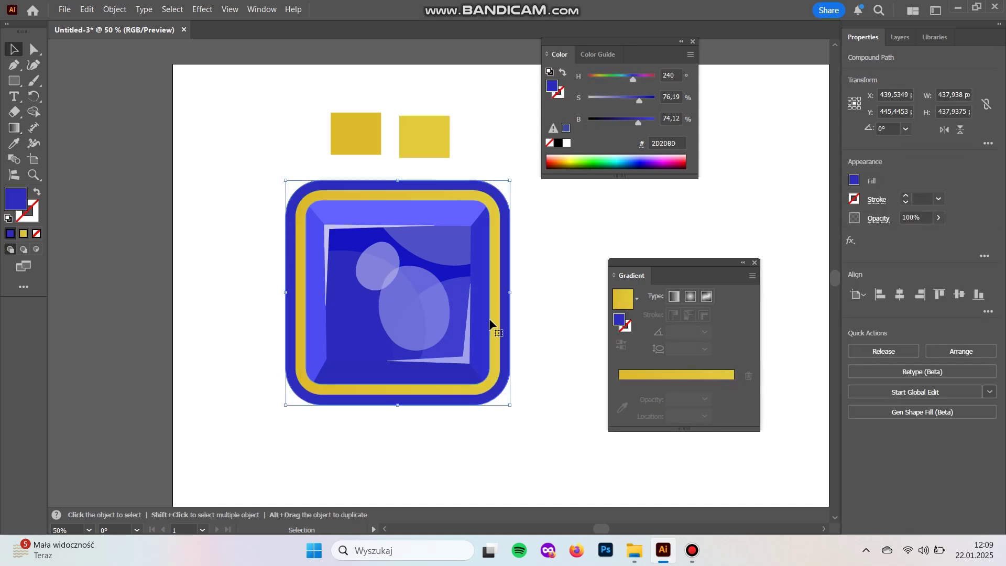
key(i)
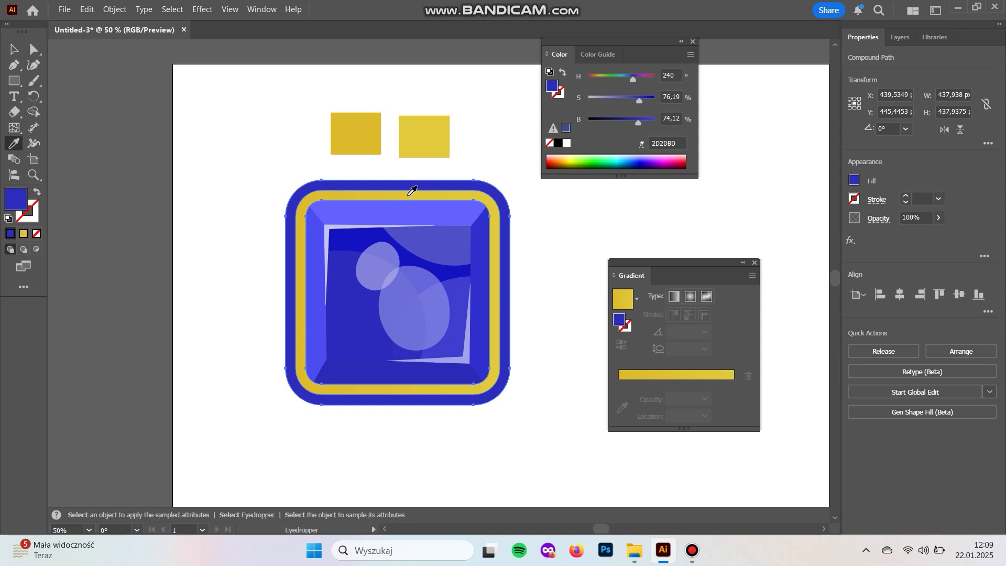
click(410, 195)
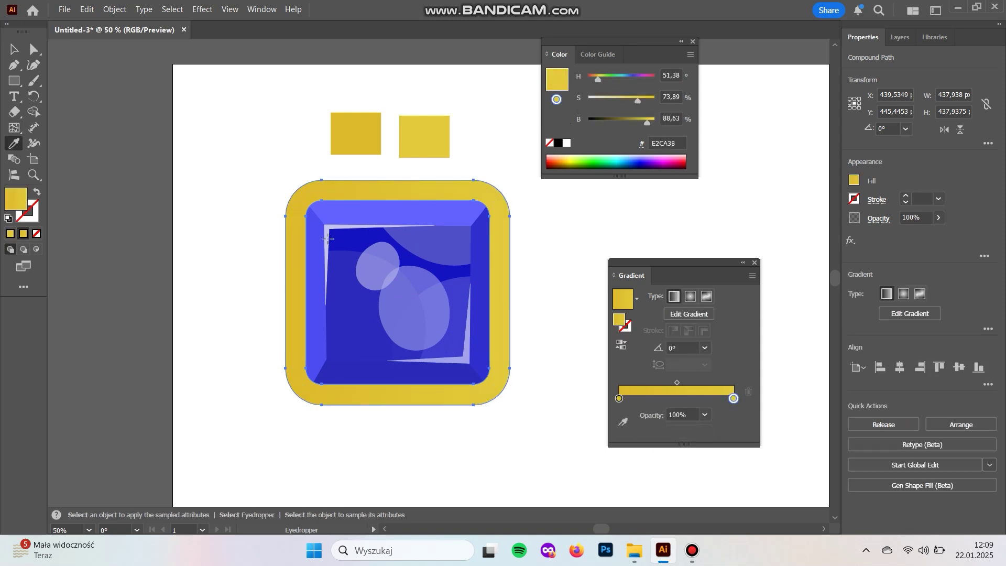
key(g)
drag(304, 182, 494, 394)
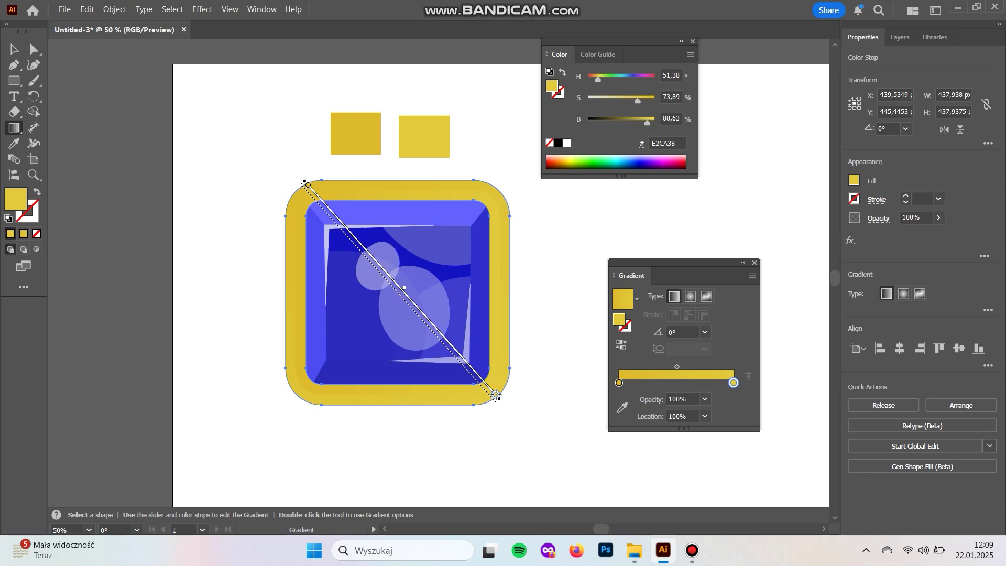
Run the inner frame's gradient the opposite way, from its lower-right to its upper-left corner, and deselect it
key(v)
click(445, 390)
key(g)
drag(486, 391, 312, 197)
key(v)
click(449, 465)
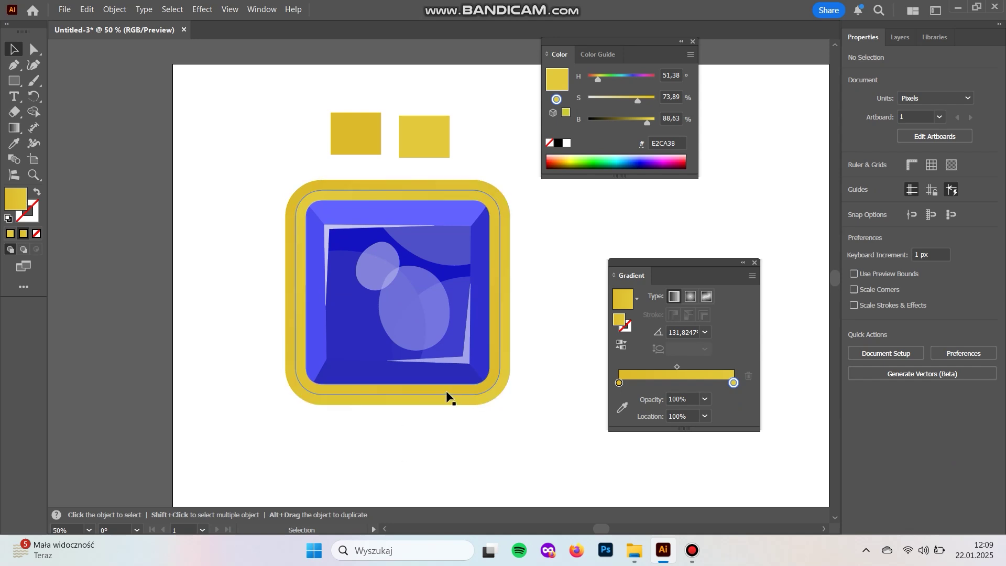
Enlarge the outer gold frame from its centre to about 450 by 450 px
click(438, 407)
drag(398, 180, 397, 177)
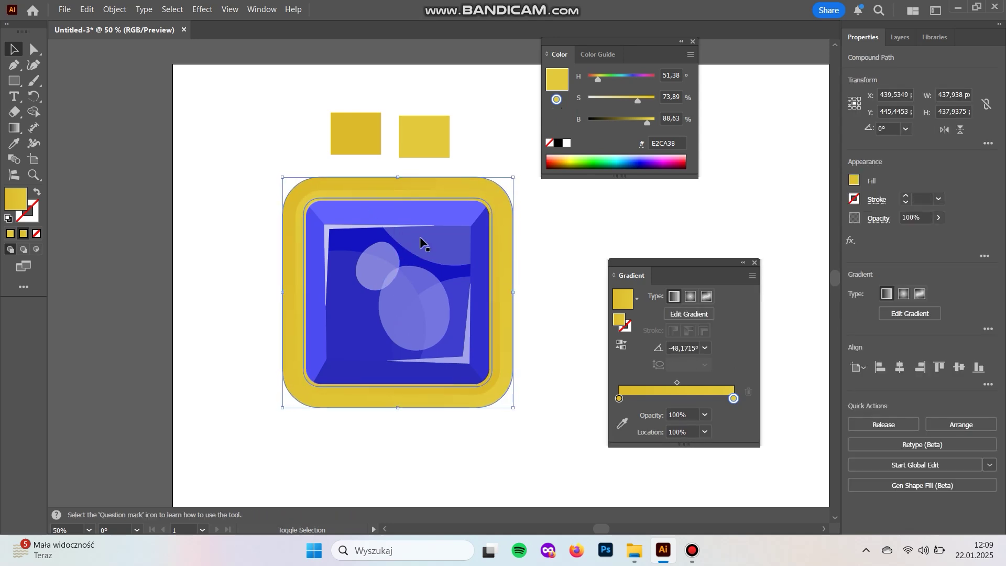
click(542, 456)
click(369, 179)
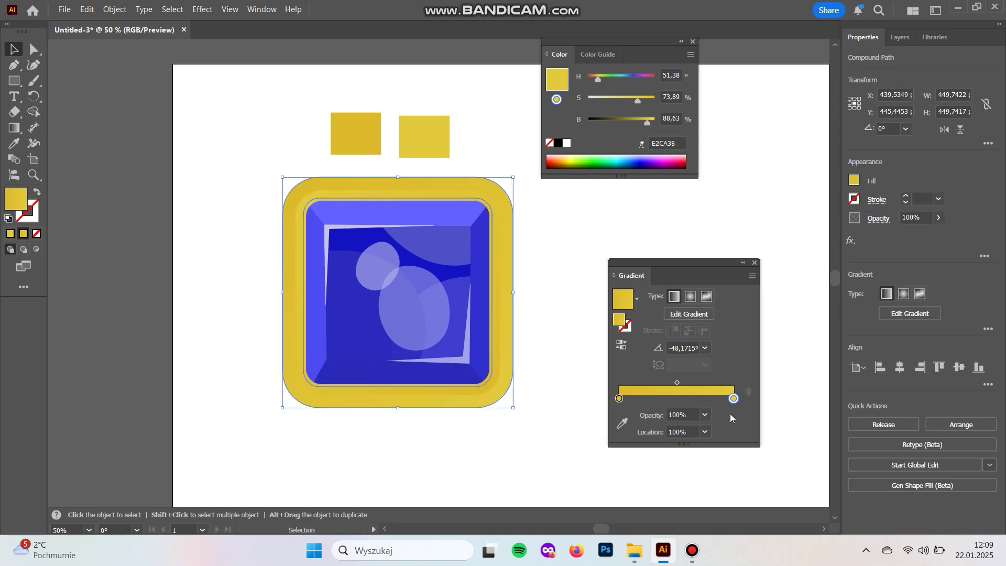
Raise the saturation of the outer frame gradient's lighter stop and change its darker stop to the orange gold #D19E1D
double_click(733, 399)
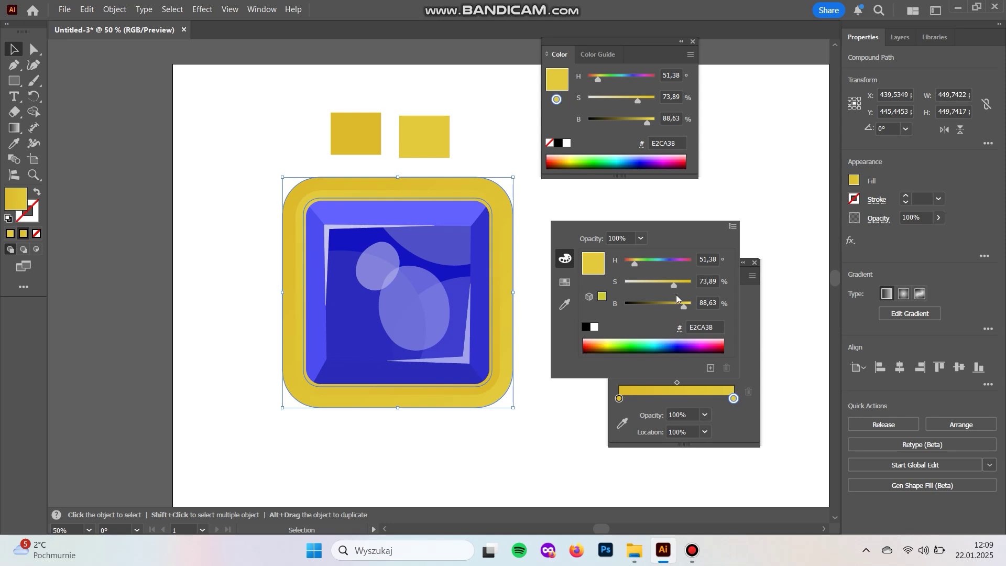
mouse_move(674, 285)
mouse_down()
mouse_move(687, 308)
mouse_move(684, 285)
mouse_up()
double_click(619, 398)
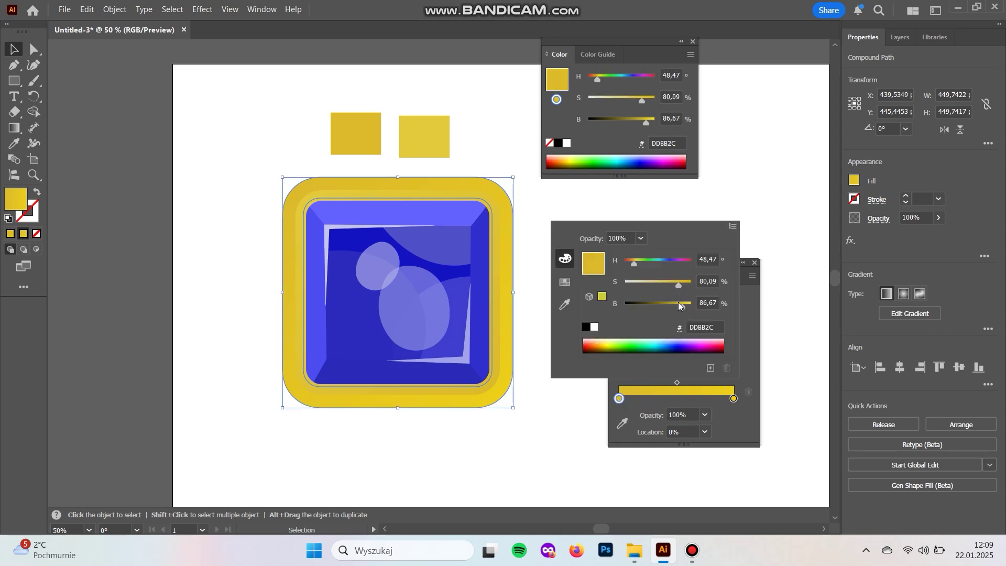
drag(683, 306, 633, 264)
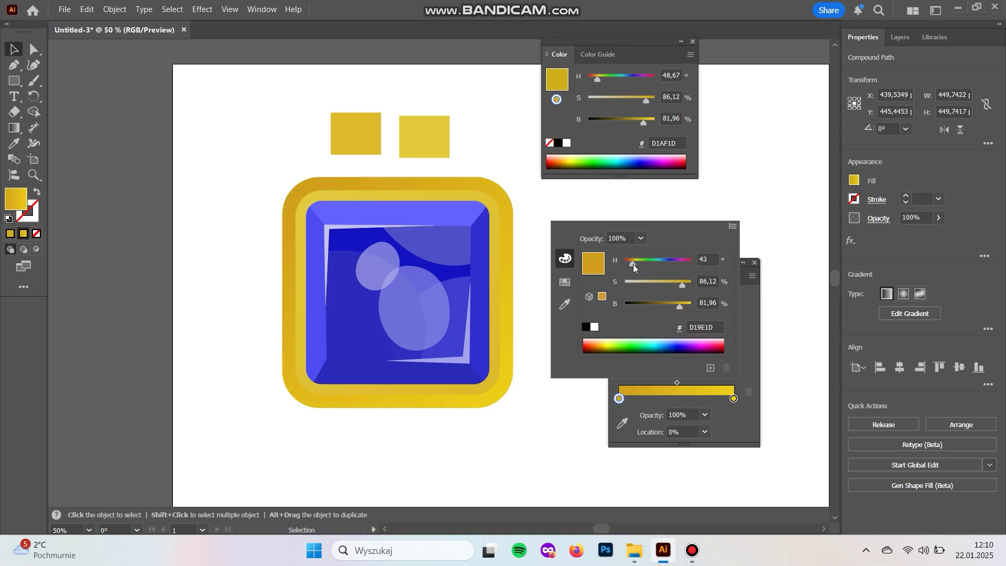
Add a sampled yellow stop about a third along the outer frame's gradient and an orange-gold #DAA926 stop at about 71%
drag(683, 285, 684, 309)
click(658, 402)
click(653, 399)
click(623, 423)
click(512, 386)
click(702, 386)
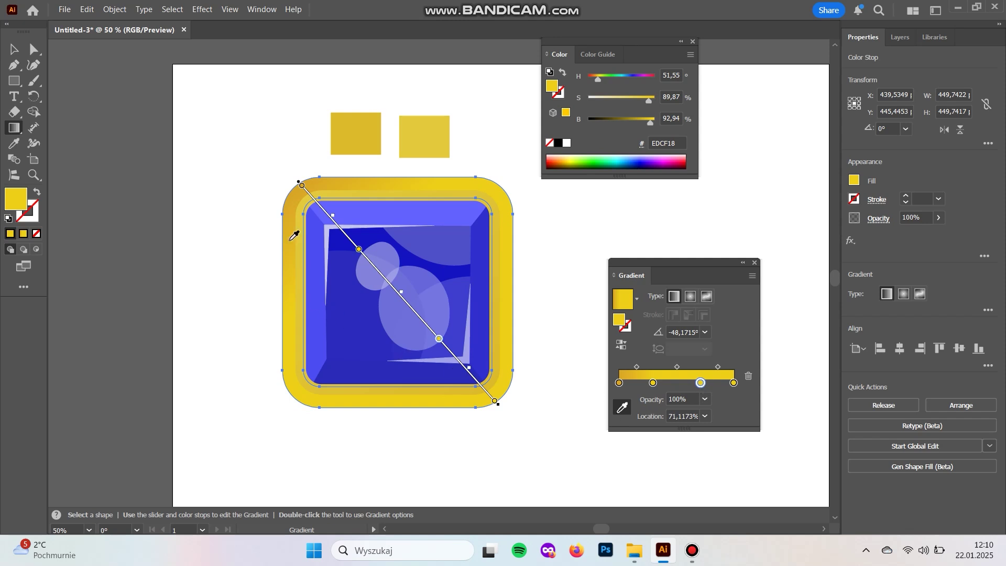
click(297, 202)
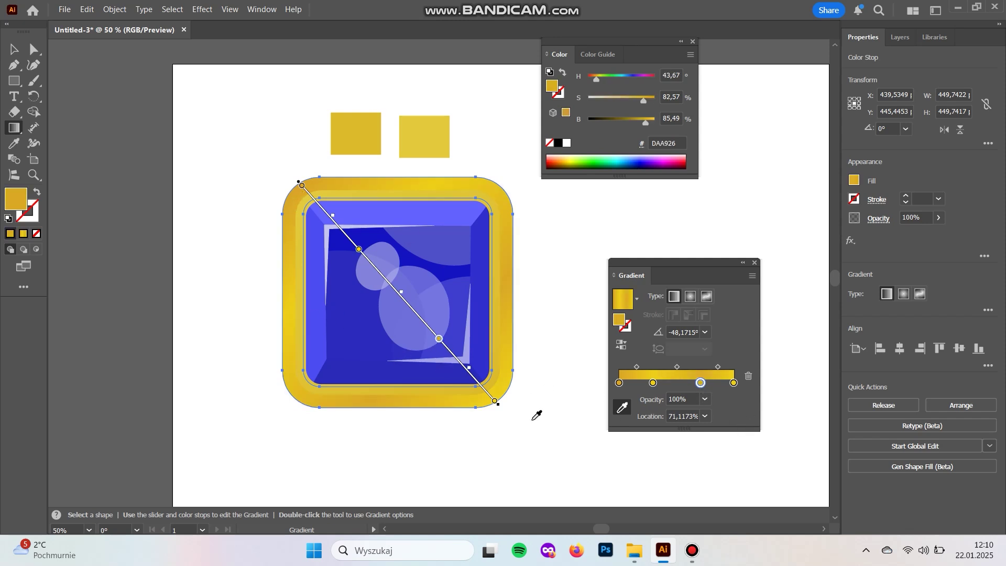
key(i)
ctrl+click(480, 472)
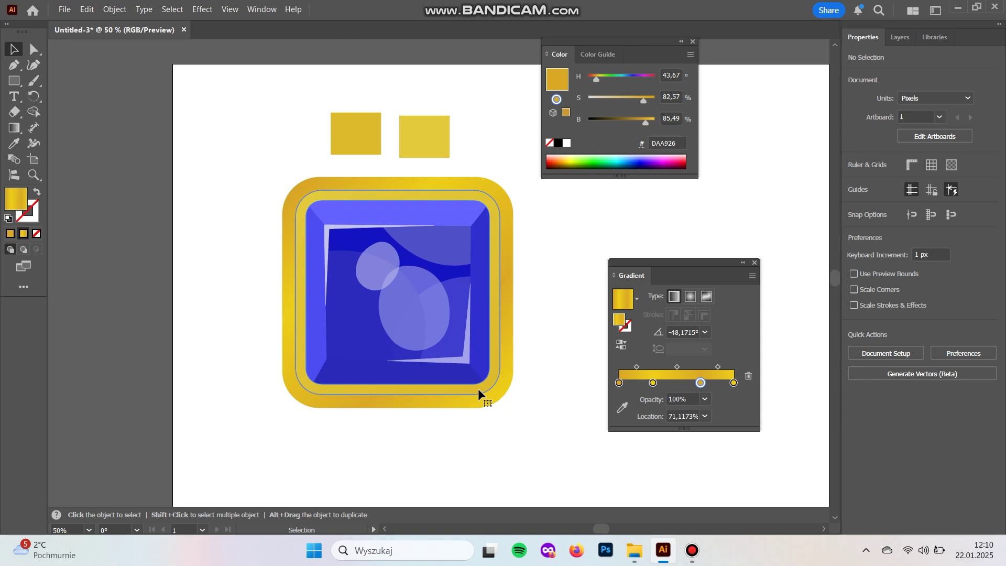
Copy the outer frame's four-stop gold gradient onto the inner frame, running in the opposite direction, and deselect it
ctrl+click(478, 388)
click(481, 408)
key(v)
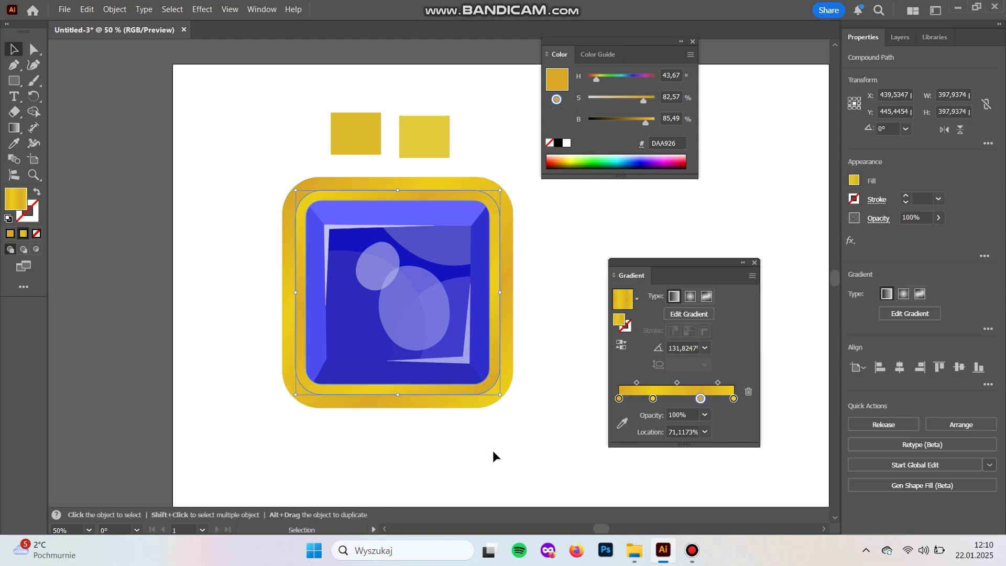
click(493, 452)
key(space)
drag(494, 430, 480, 438)
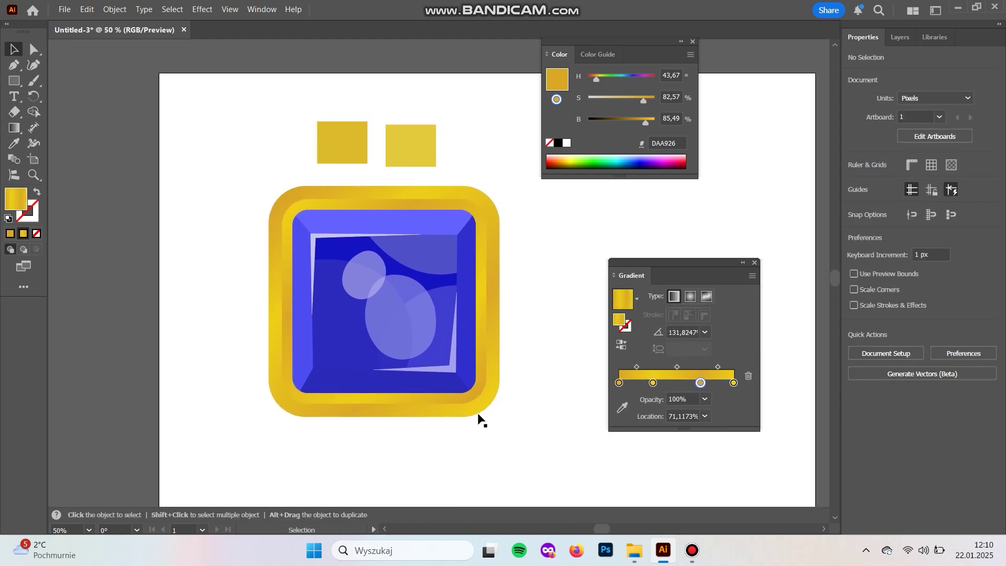
click(404, 401)
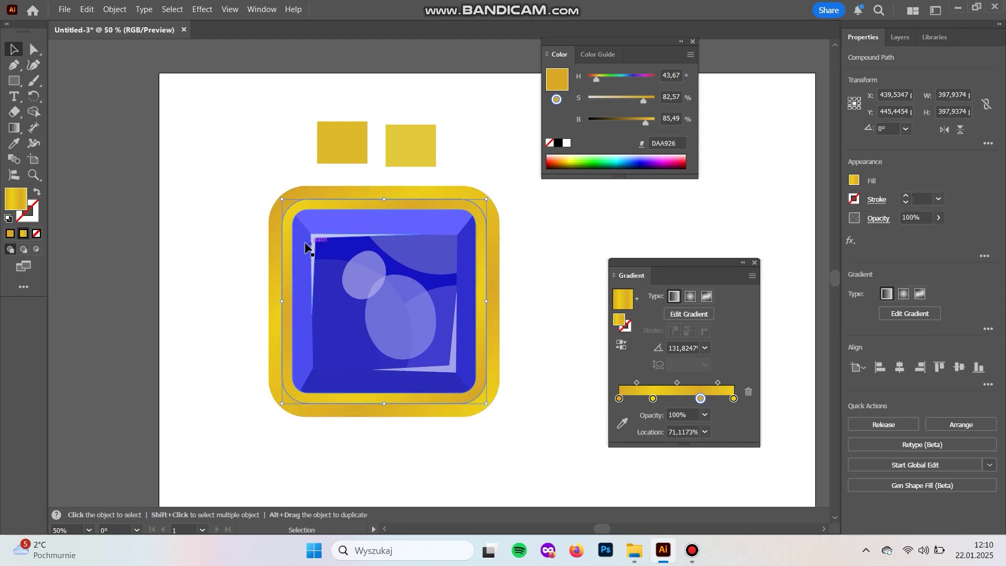
click(540, 419)
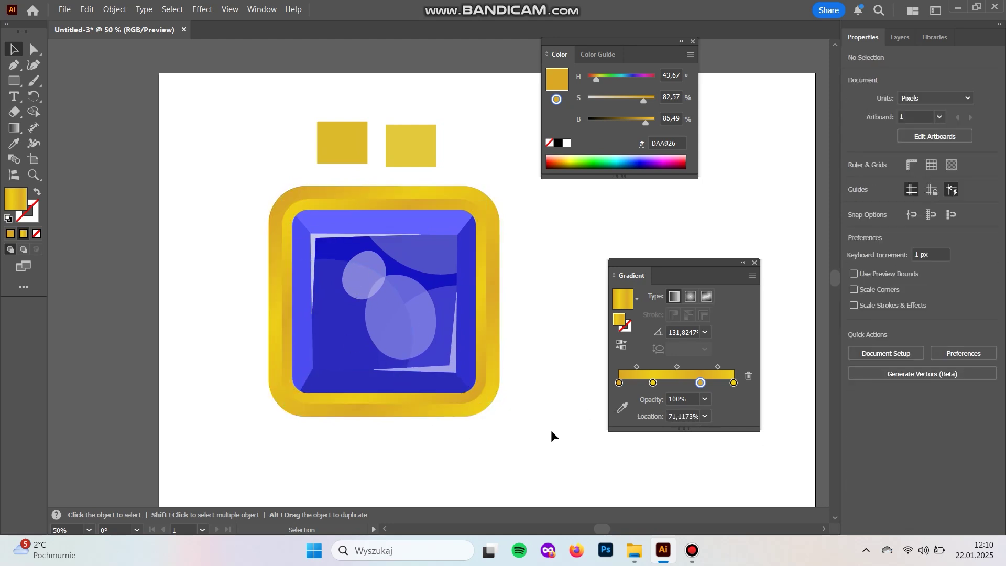
drag(538, 418, 521, 420)
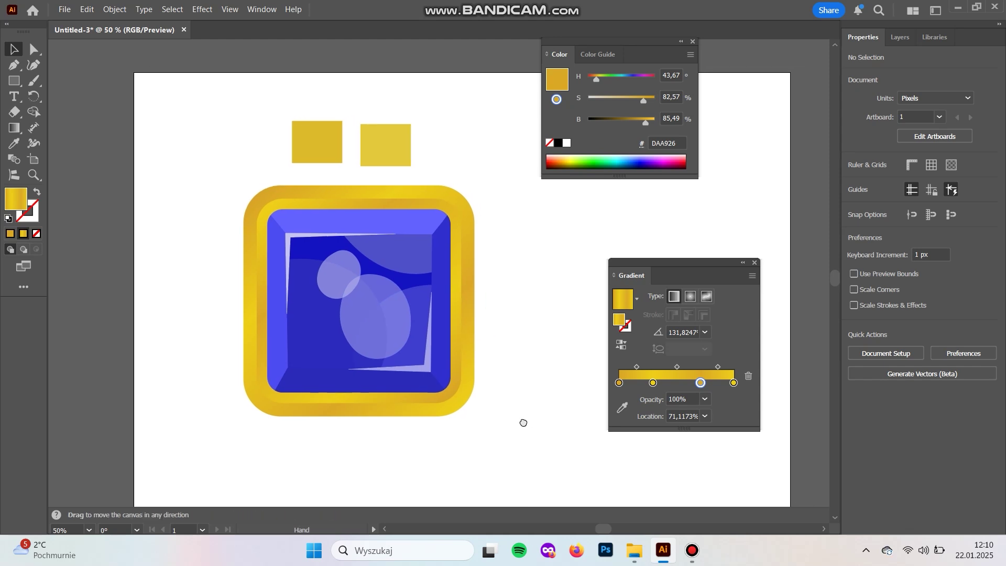
click(462, 407)
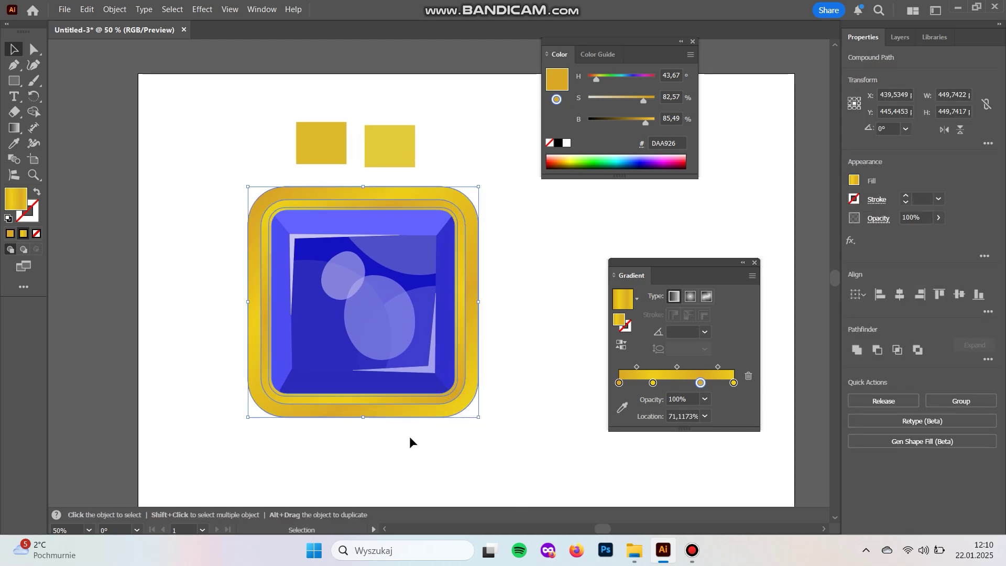
click(87, 9)
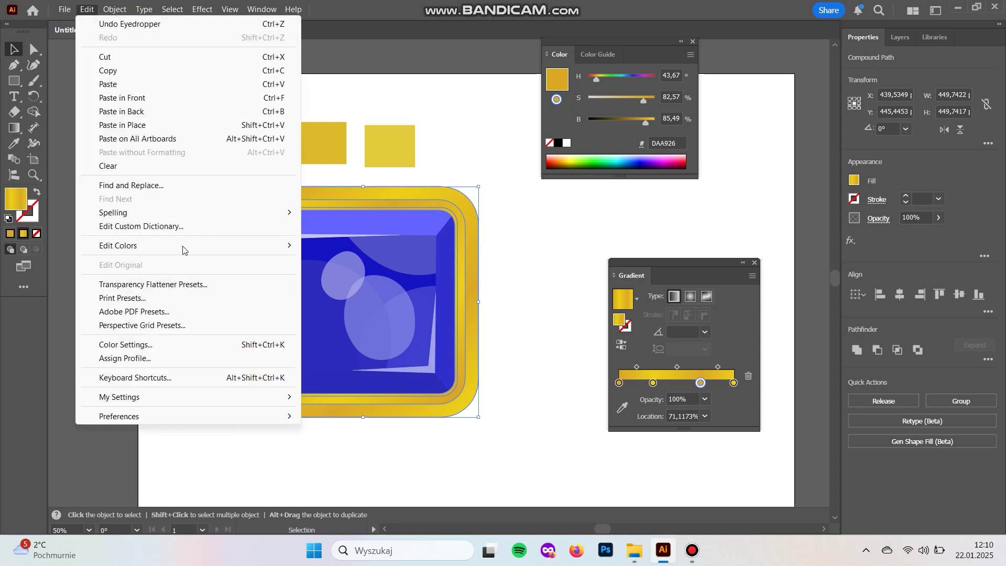
mouse_move(182, 245)
click(337, 246)
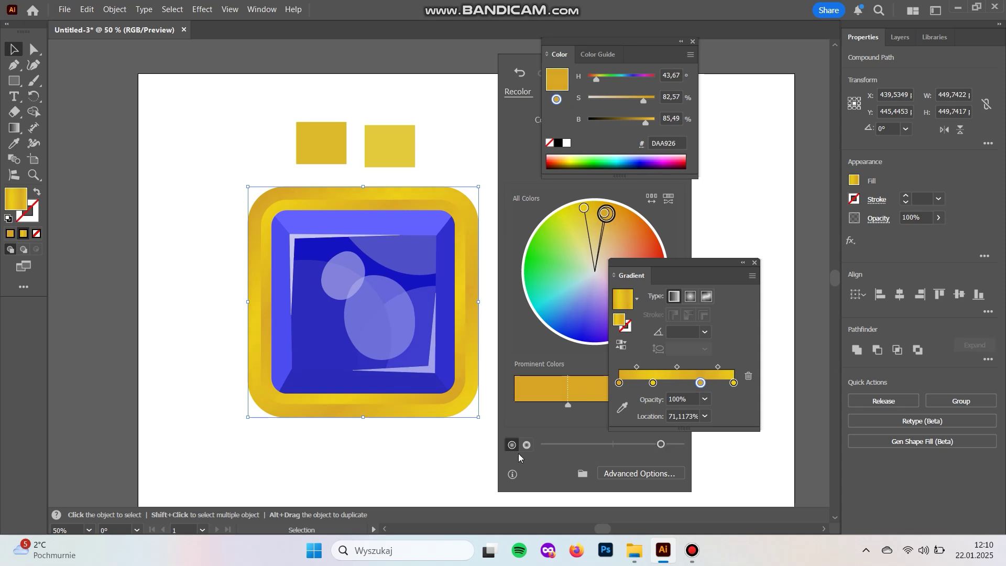
click(452, 455)
Delete the two gold sample squares above the framed gem
drag(422, 91, 271, 169)
key(Delete)
scroll(459, 335, right, 1)
scroll(459, 335, down, 1)
click(356, 271)
click(422, 231)
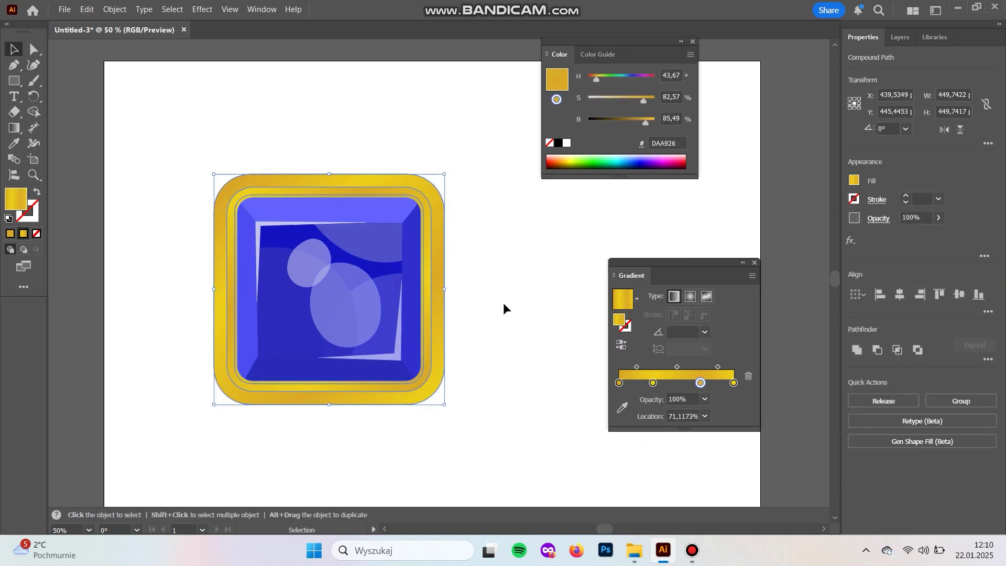
click(511, 349)
Scale the gem and both its frames down together to about 326 by 326 px
scroll(490, 348, right, 1)
scroll(489, 348, down, 1)
drag(460, 411, 161, 150)
drag(424, 398, 363, 351)
click(364, 369)
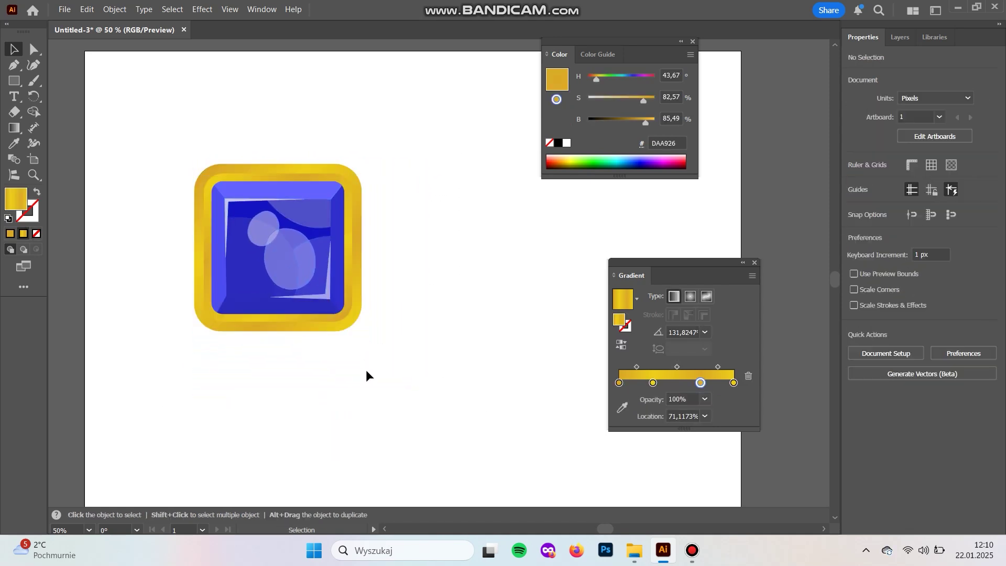
Close the Color and Gradient panels and move the framed gem towards the artboard's upper-left corner
click(693, 40)
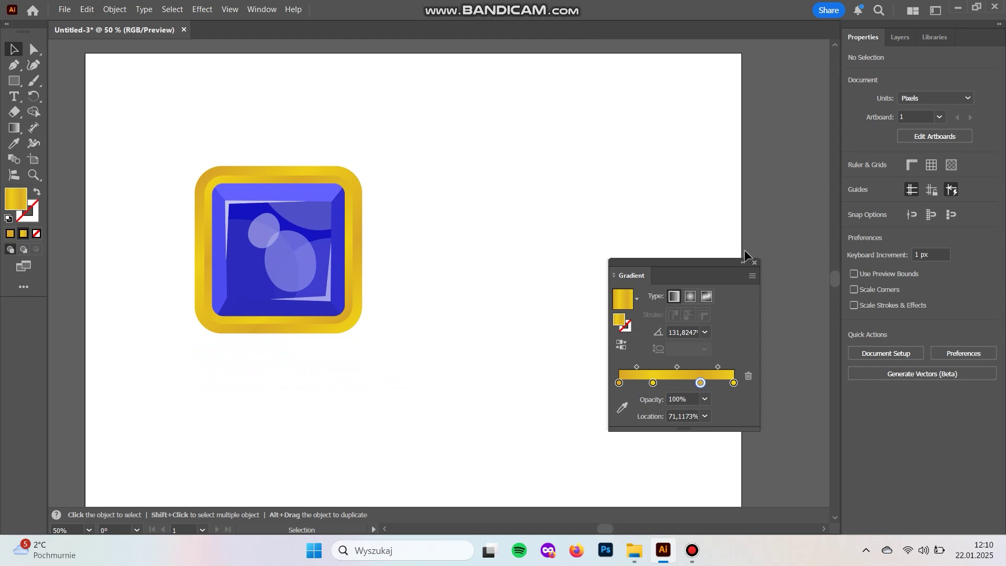
click(755, 262)
drag(445, 357, 197, 158)
drag(272, 233, 226, 164)
click(388, 272)
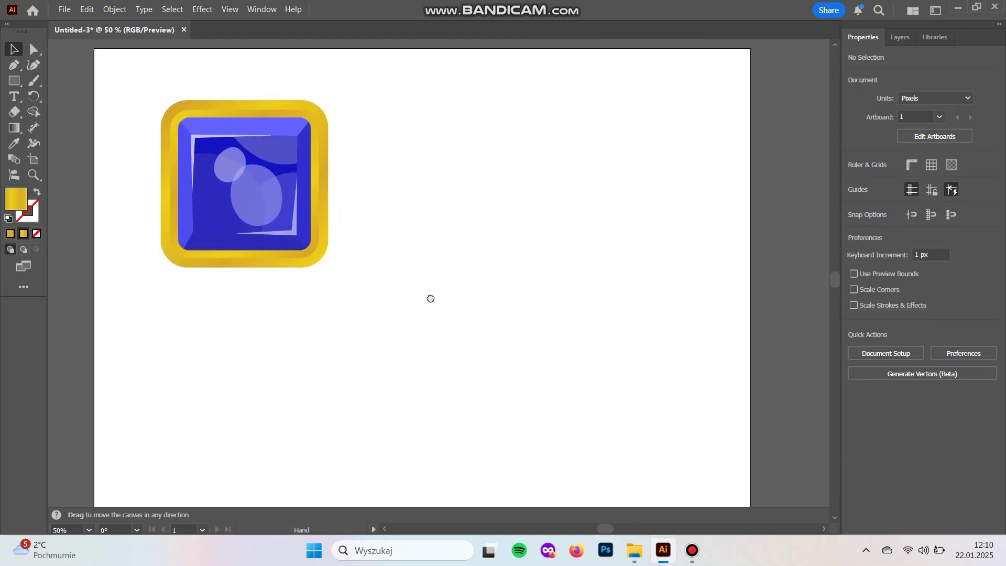
Duplicate the framed gem to the right and copy the pair below to form a two-by-two grid
drag(382, 292, 523, 213)
drag(594, 315, 200, 108)
drag(245, 141, 245, 332)
click(710, 308)
scroll(703, 300, left, 2)
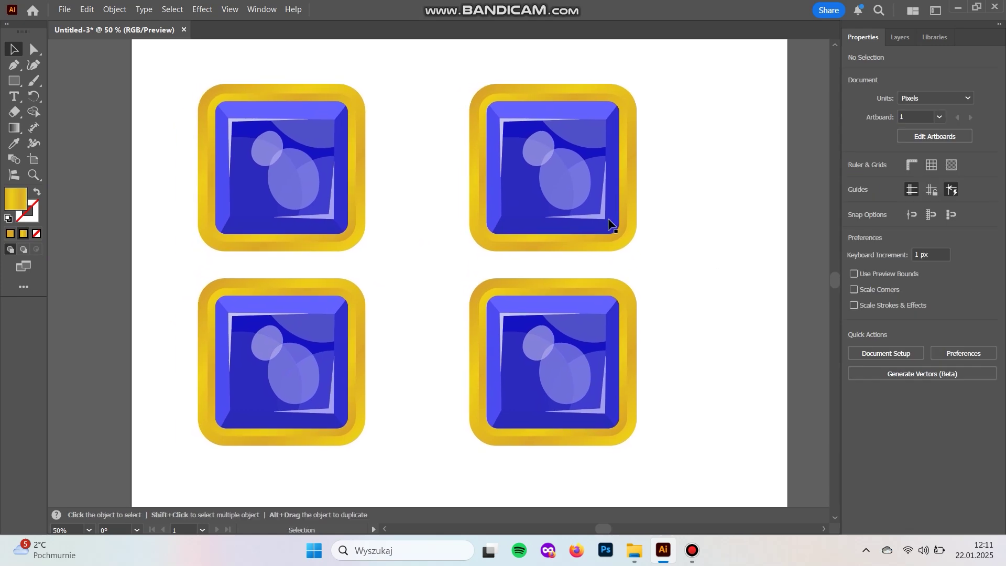
Recolor the upper-right gem from blue to magenta purple with Recolor Artwork, keeping its colours linked
click(570, 177)
click(87, 9)
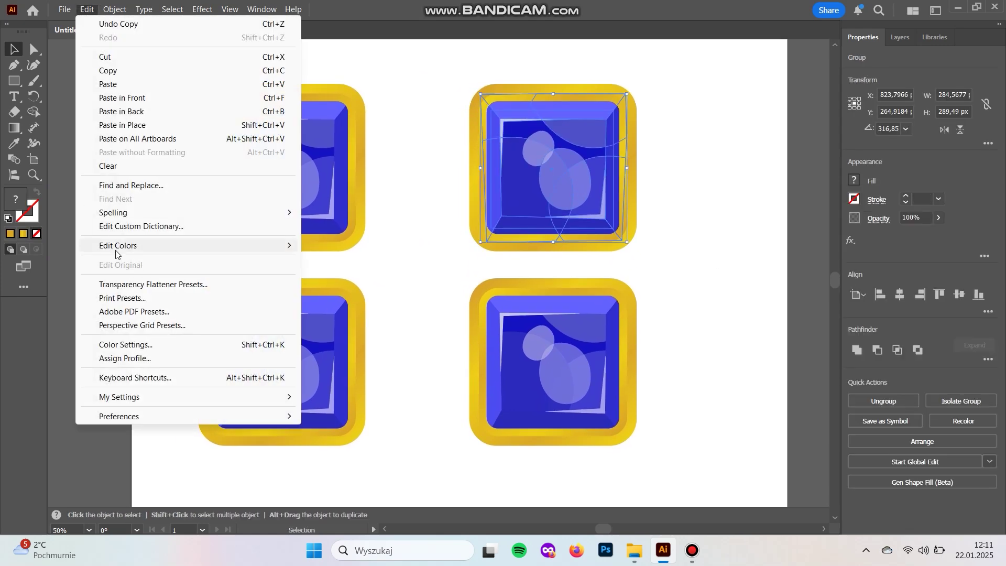
mouse_move(283, 245)
click(352, 246)
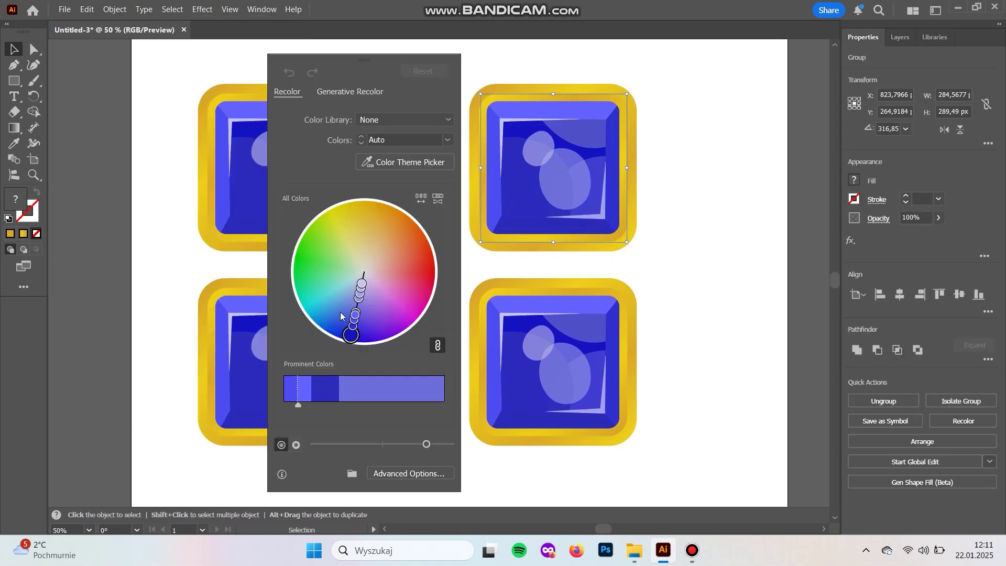
click(357, 312)
drag(358, 308, 387, 300)
click(687, 330)
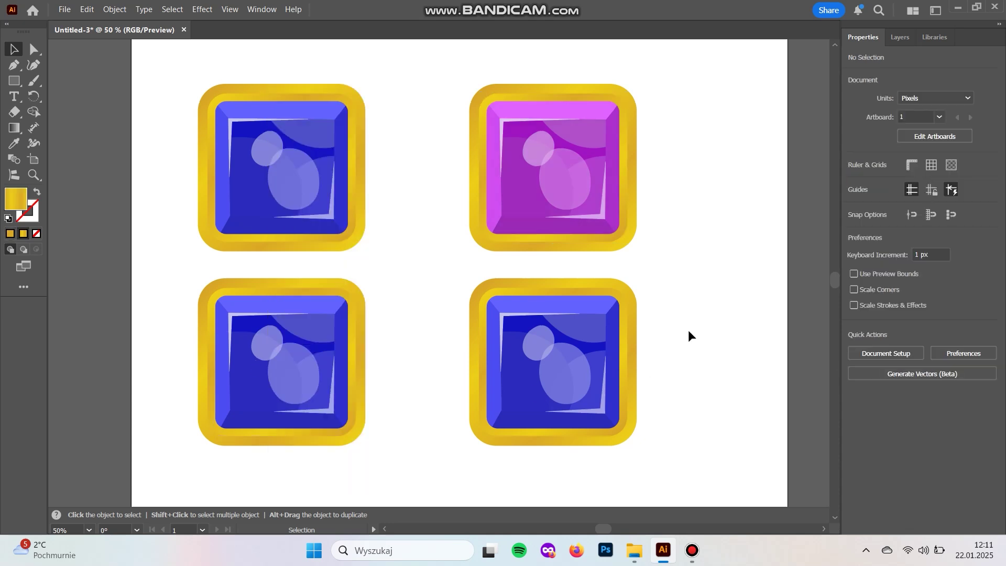
Recolor the lower-left gem to green with Recolor Artwork, keeping its colours linked
click(299, 346)
click(87, 9)
mouse_move(258, 244)
click(346, 245)
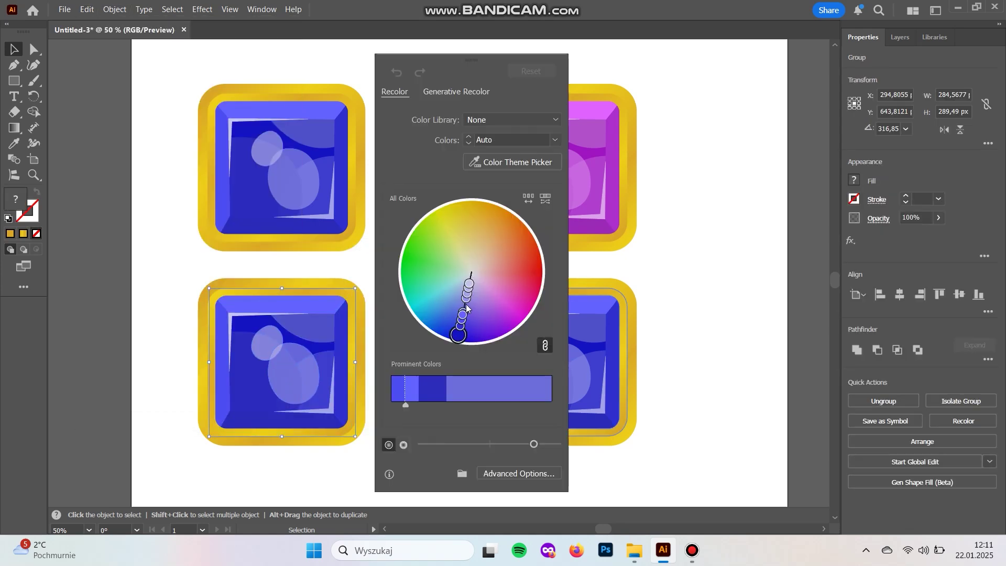
drag(468, 308, 438, 263)
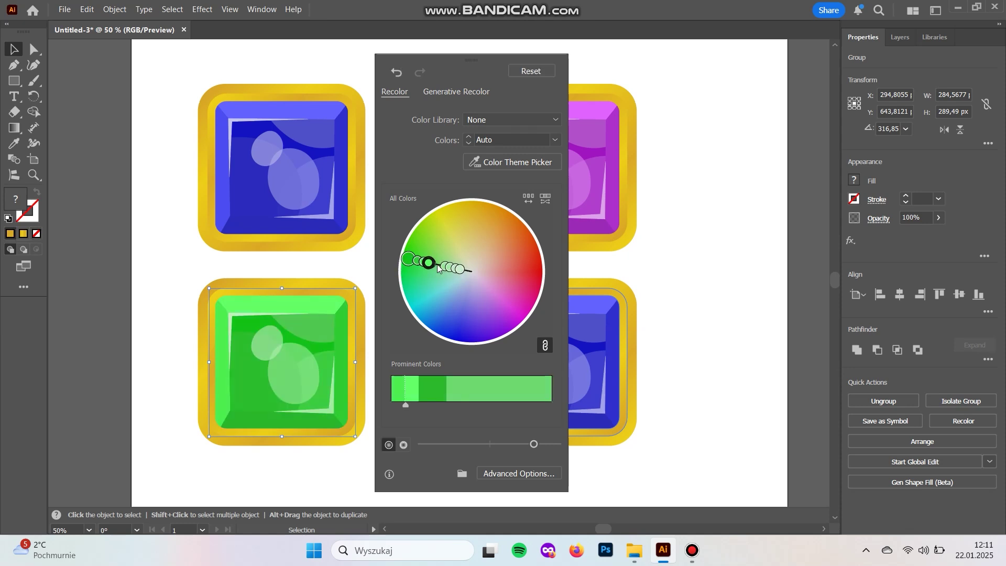
click(611, 343)
Recolor the lower-right gem to red with Recolor Artwork, keeping its colours linked
click(580, 348)
click(87, 9)
mouse_move(107, 246)
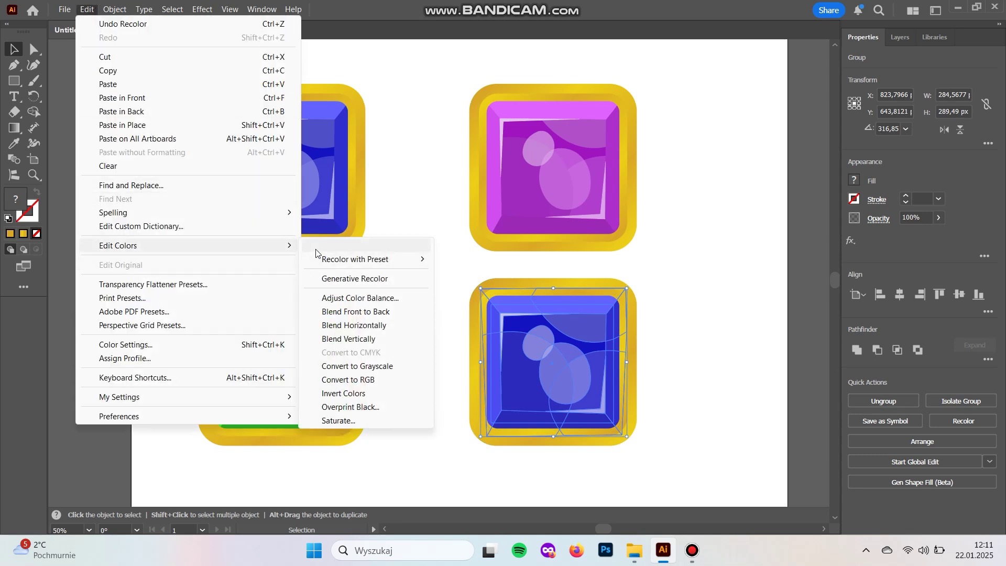
click(352, 246)
drag(356, 309, 398, 264)
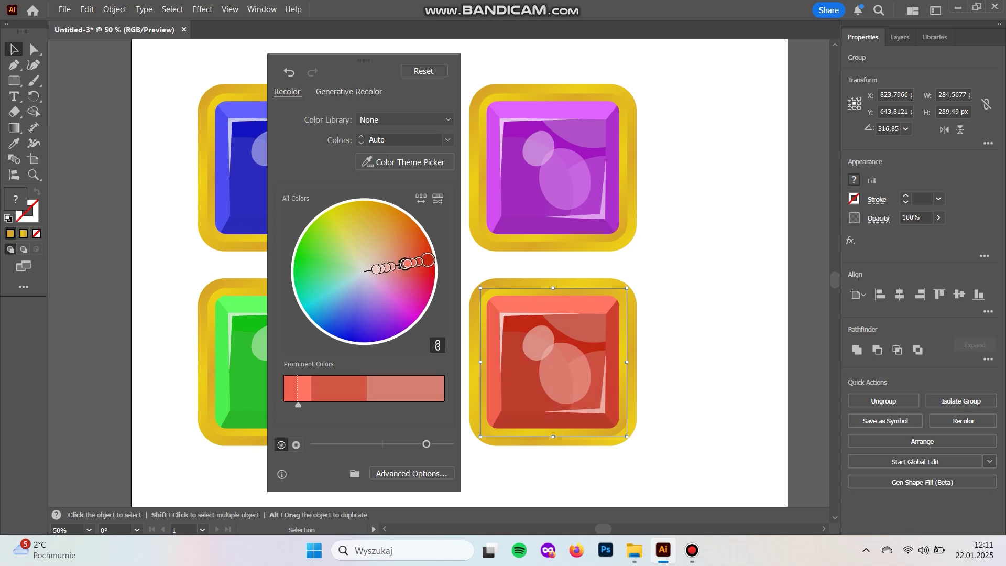
click(765, 335)
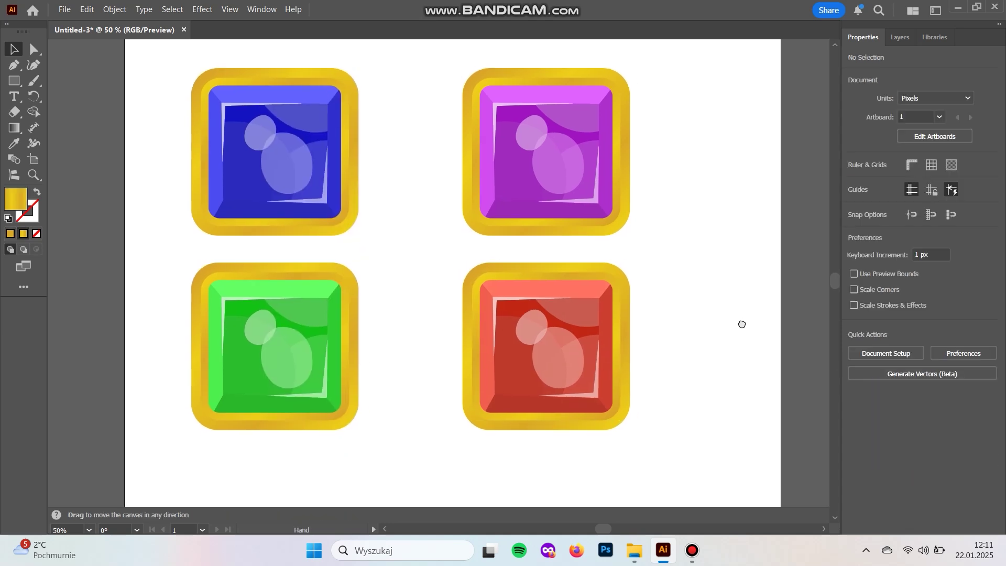
Group each of the four gems with its own gold frame
key(ctrl+minus)
drag(641, 366, 645, 368)
click(530, 363)
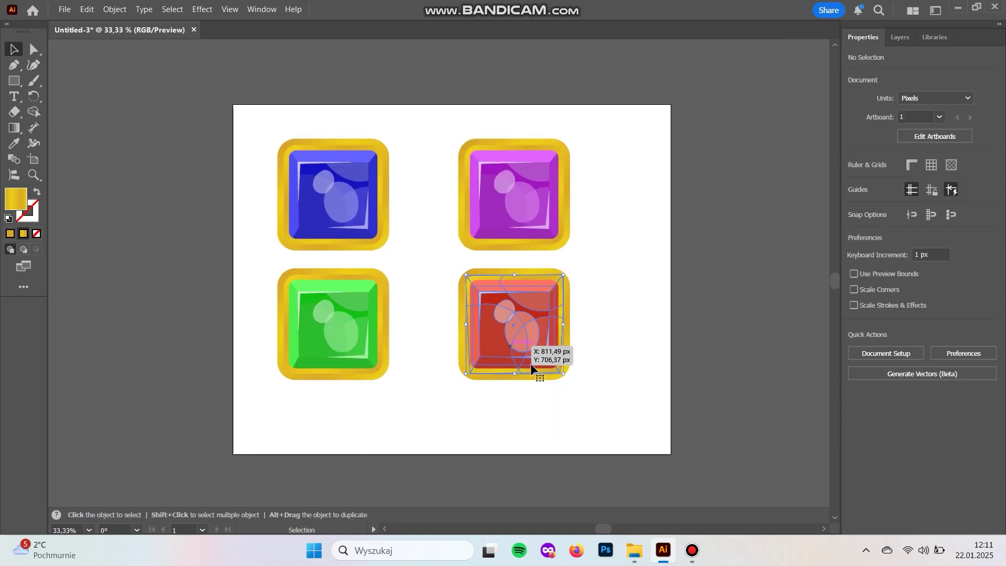
drag(597, 398, 476, 287)
drag(505, 403, 506, 404)
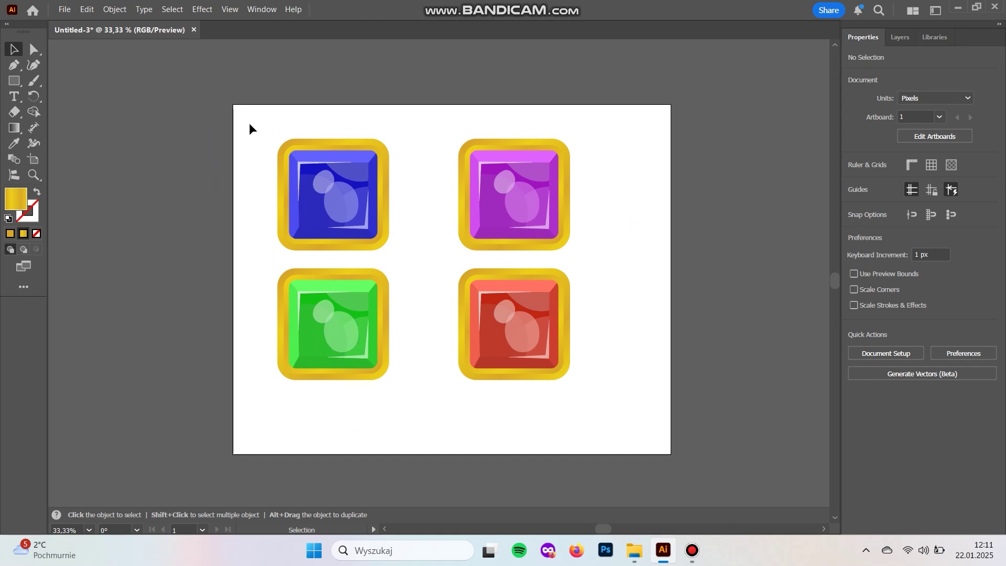
drag(374, 223, 404, 254)
drag(404, 255, 408, 263)
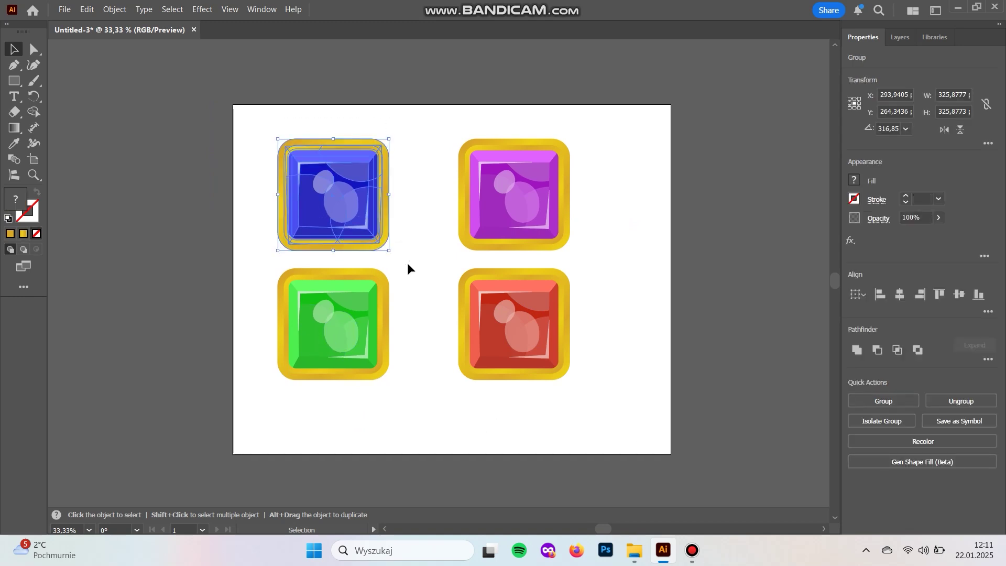
drag(449, 108, 579, 257)
drag(619, 414, 457, 269)
drag(412, 385, 266, 263)
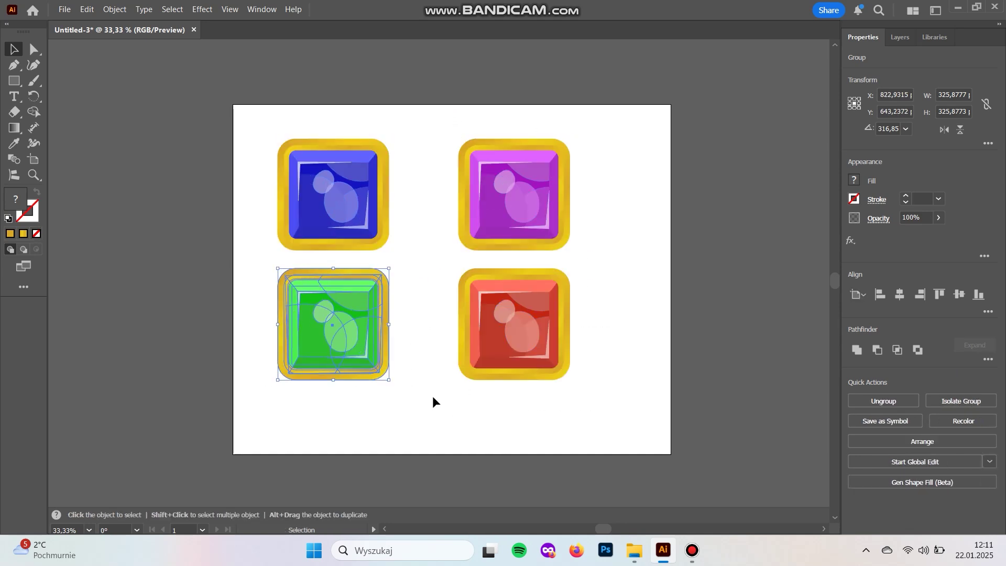
click(435, 388)
Move the left column of gems closer to the right column and enlarge all four to about 361 px each
drag(424, 383, 288, 202)
drag(342, 203, 380, 203)
drag(601, 395, 358, 178)
drag(571, 381, 600, 409)
click(624, 314)
drag(292, 119, 589, 229)
drag(641, 454, 381, 312)
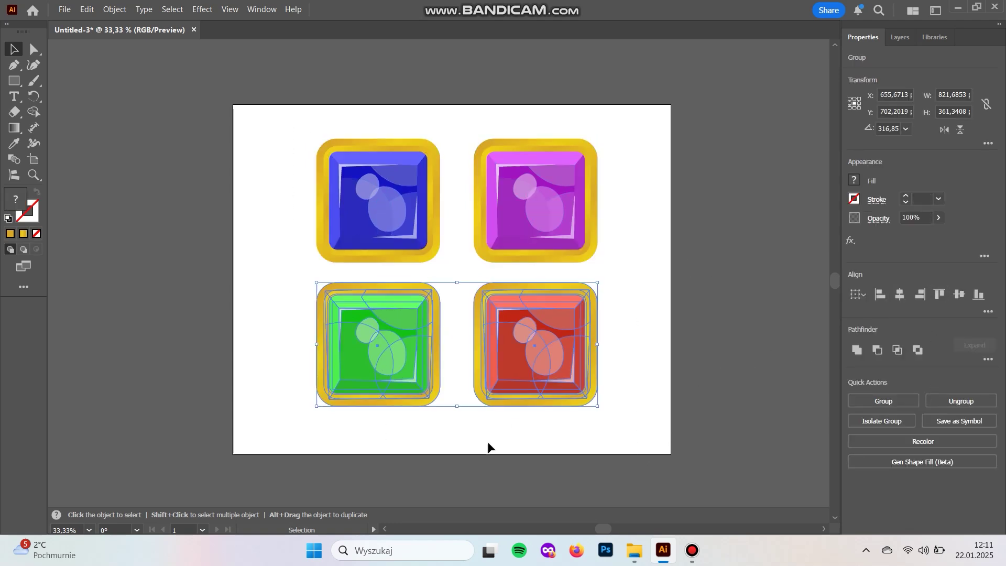
drag(439, 446, 392, 184)
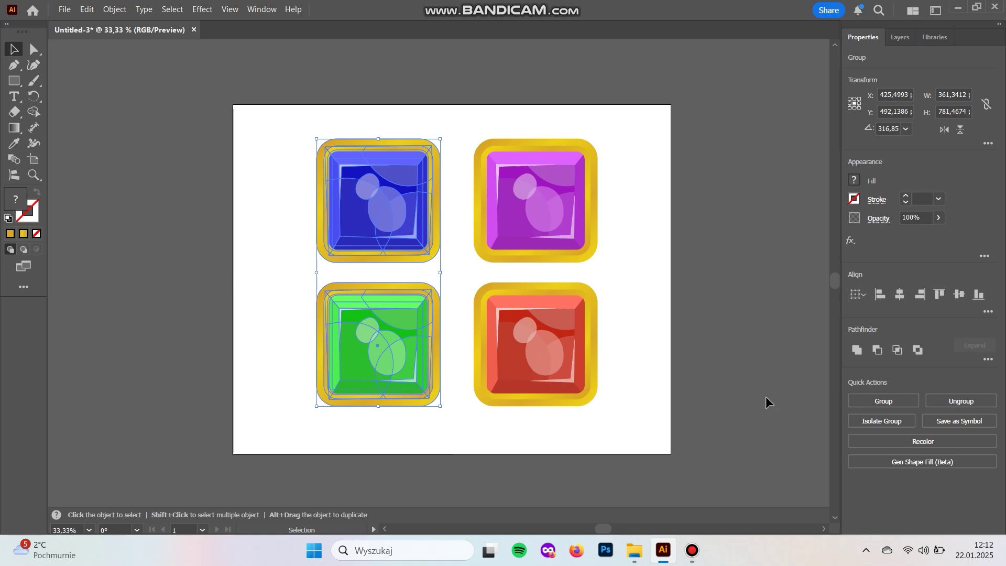
drag(614, 223, 587, 220)
drag(661, 428, 457, 158)
click(662, 279)
Group the four gems, scale the set down to about 762 by 725 px and centre it on the artboard
drag(629, 413, 339, 162)
click(691, 313)
mouse_move(537, 204)
mouse_down()
mouse_move(561, 200)
mouse_move(540, 205)
mouse_up()
click(900, 294)
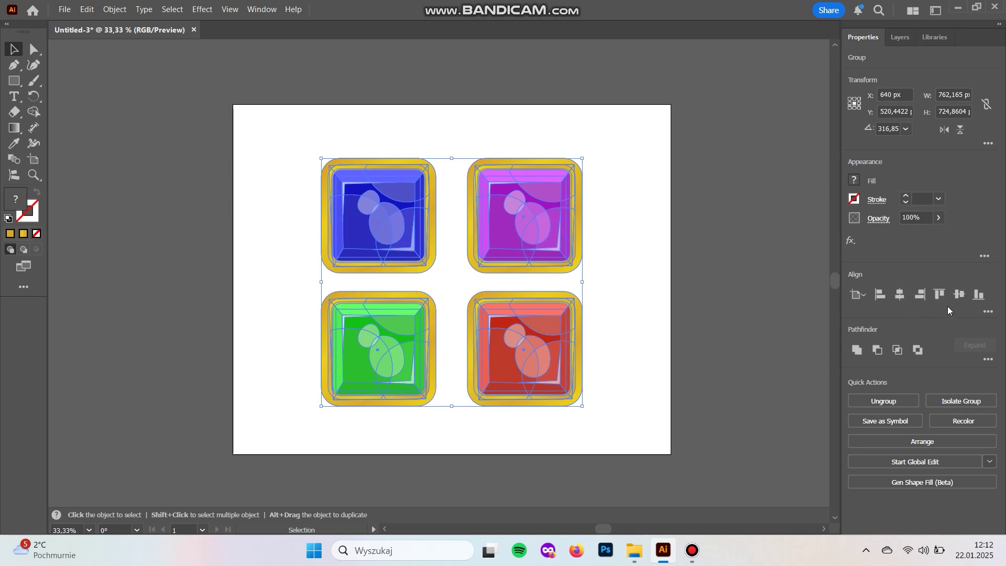
click(734, 310)
Draw a 1280 by 1024 px rectangle covering the whole artboard and send it behind the gems
key(m)
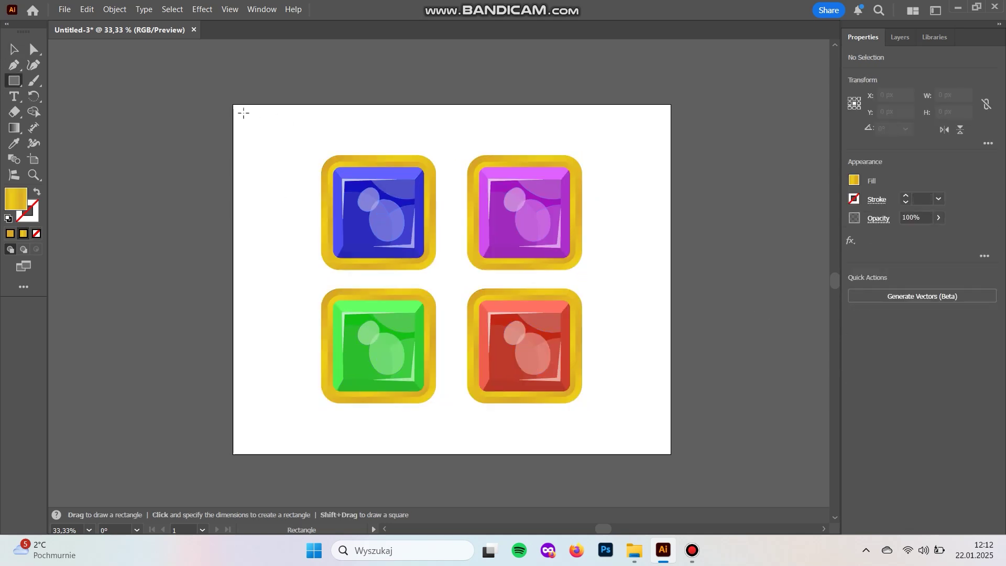
drag(233, 105, 670, 454)
key(v)
key(ctrl+shift+bracketleft)
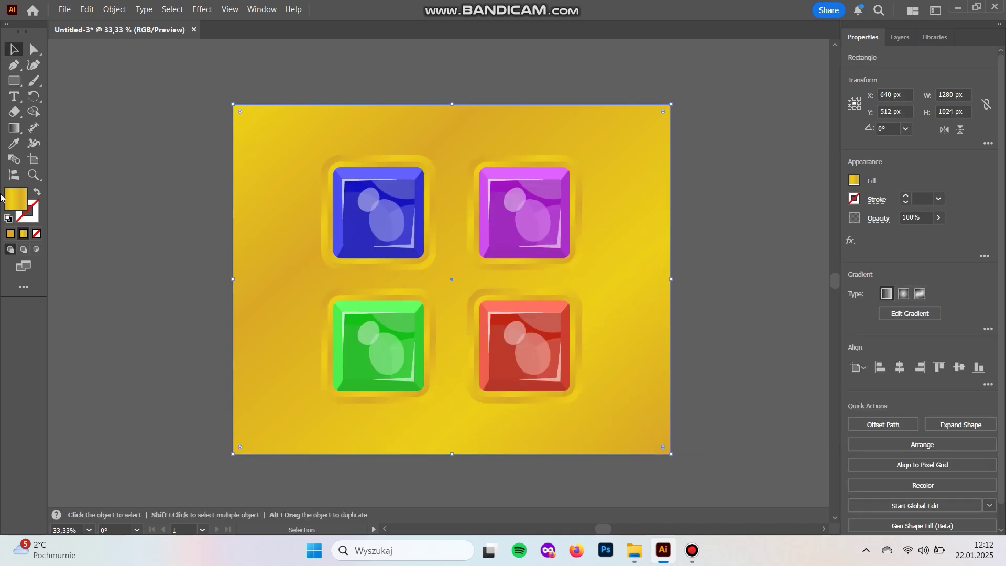
Fill the background rectangle with a solid dark navy blue, about #152259
double_click(14, 208)
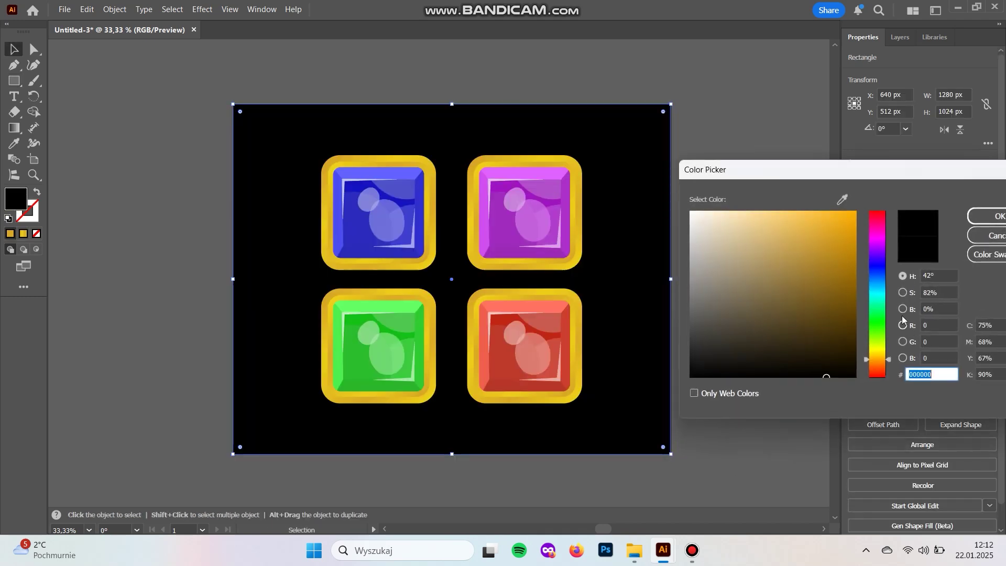
click(878, 272)
drag(807, 270, 806, 330)
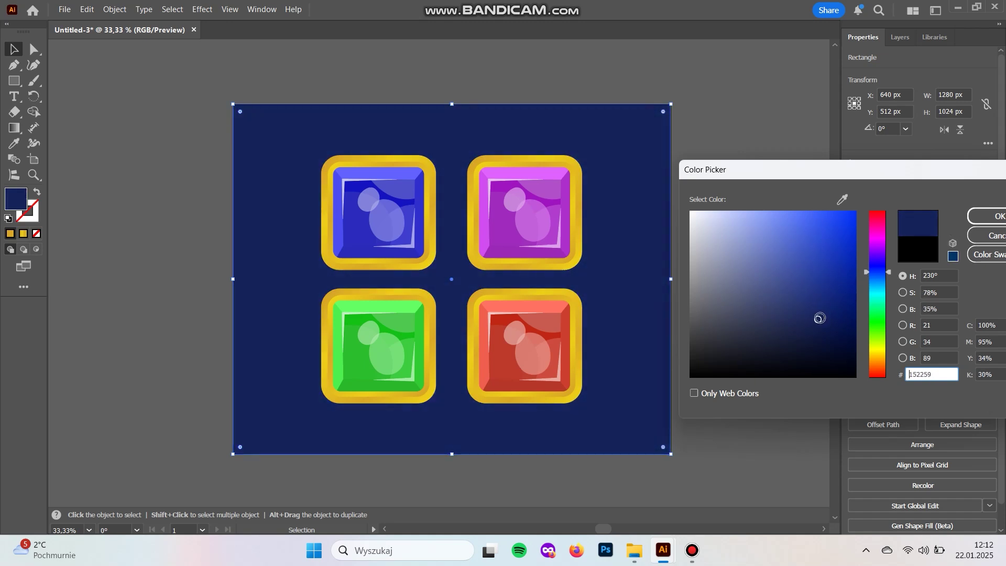
click(969, 218)
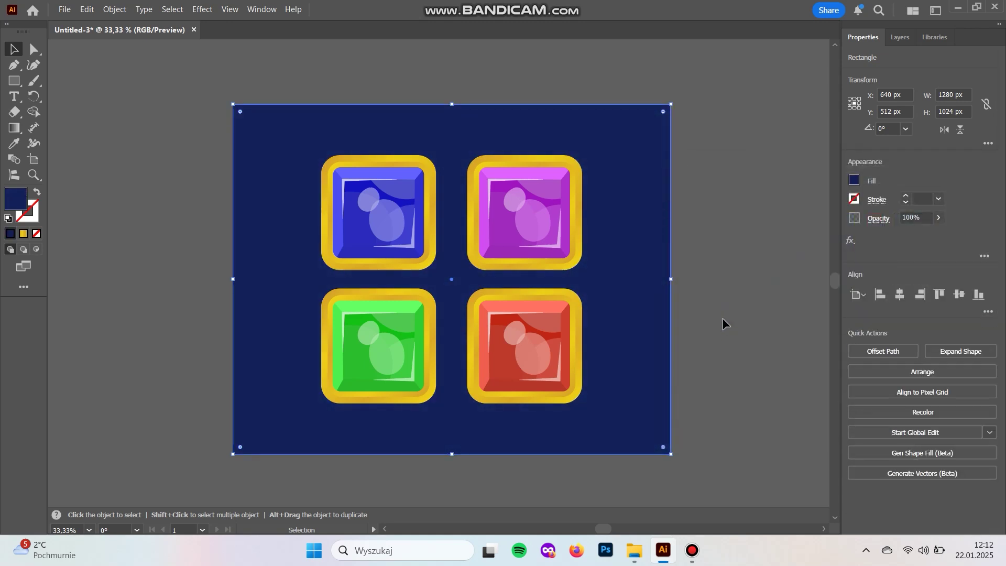
click(709, 345)
Place a copy of the navy background rectangle in the empty area below the artboard
key(space)
drag(728, 324, 694, 300)
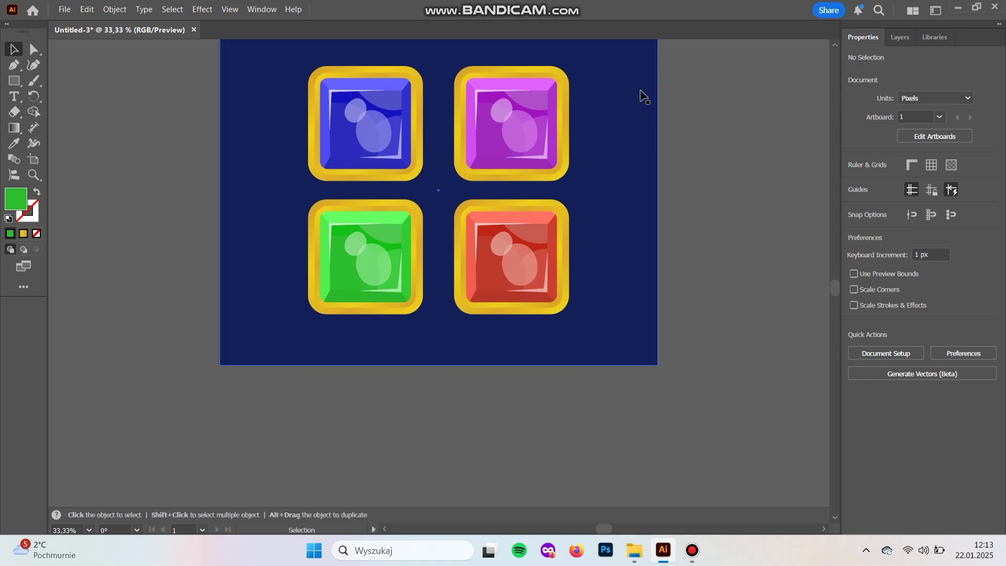
drag(640, 92, 536, 463)
click(654, 408)
key(space)
drag(653, 404, 571, 381)
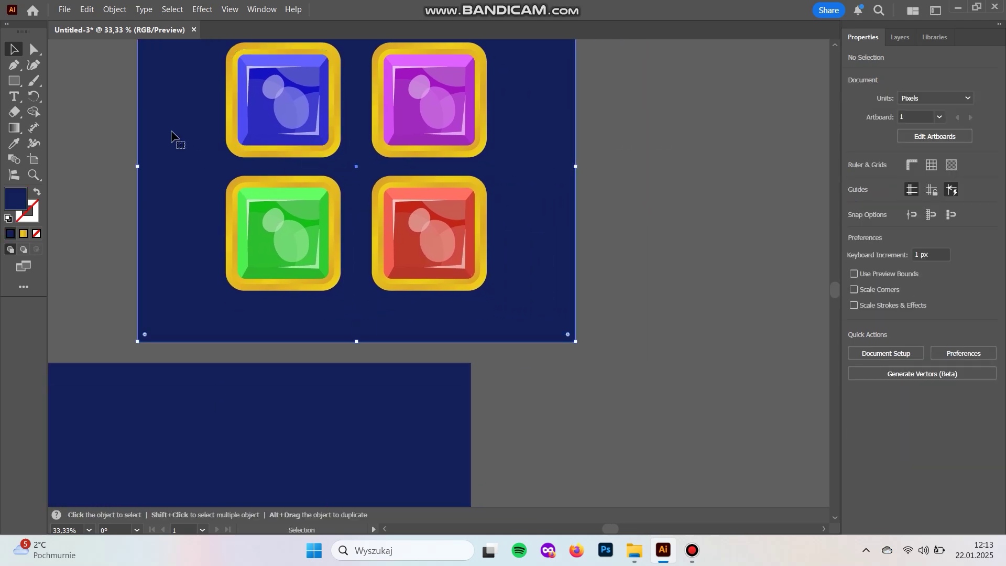
Open the gradient settings for the background rectangle behind the gems and apply a linear gradient fill
click(175, 141)
click(262, 9)
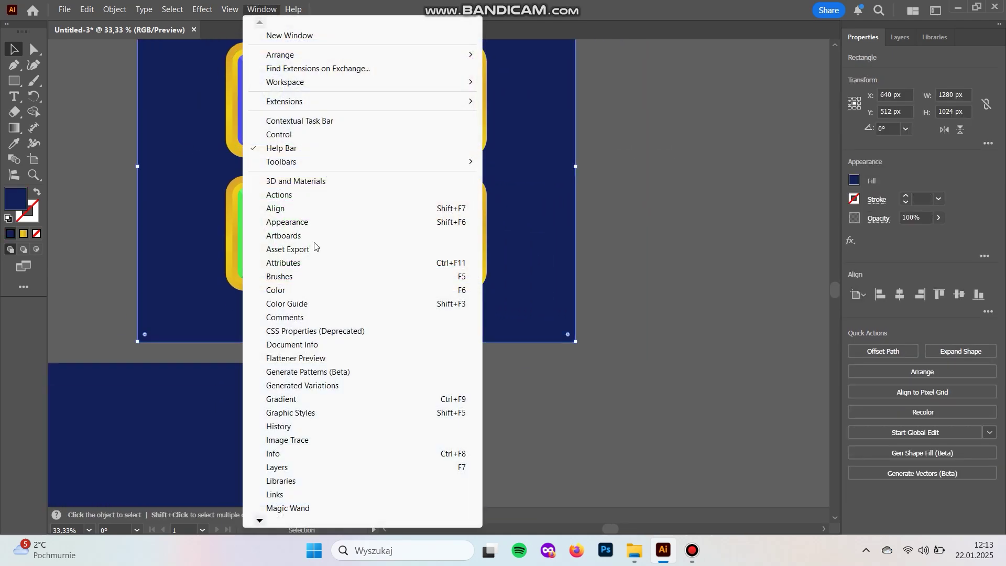
click(288, 400)
click(662, 379)
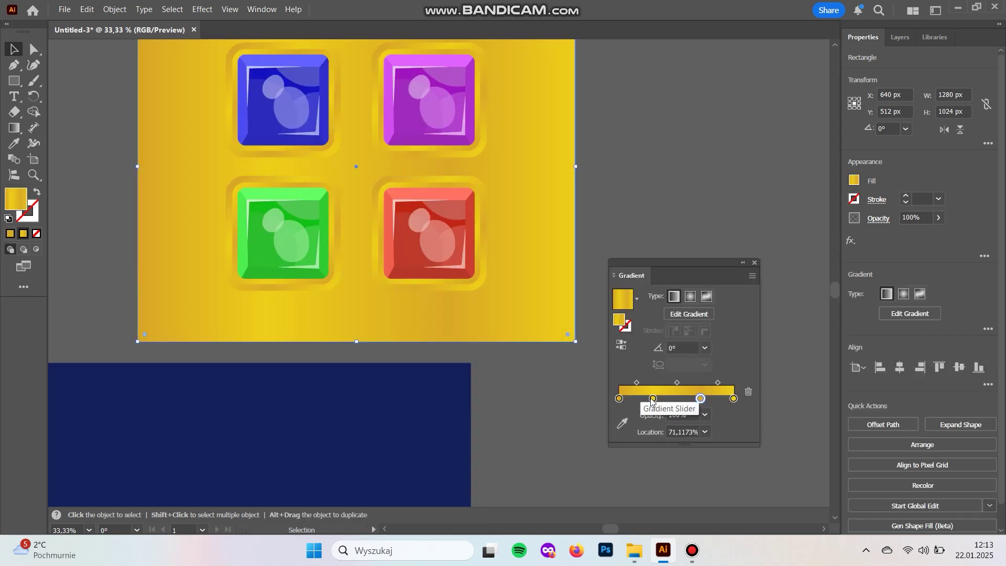
Remove the gradient's two middle colour stops and sample the copied rectangle's navy blue for both end stops
click(619, 399)
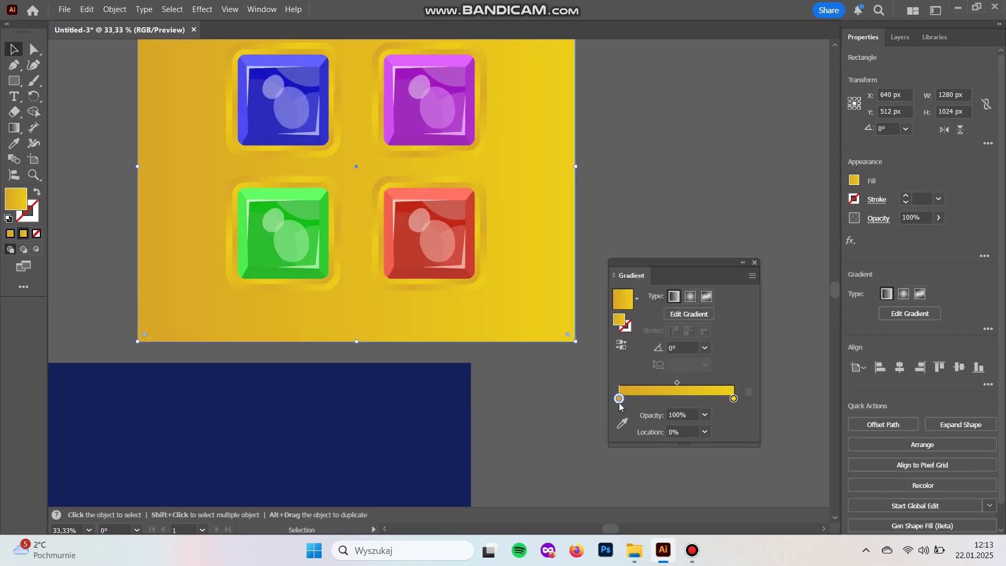
click(622, 423)
click(359, 391)
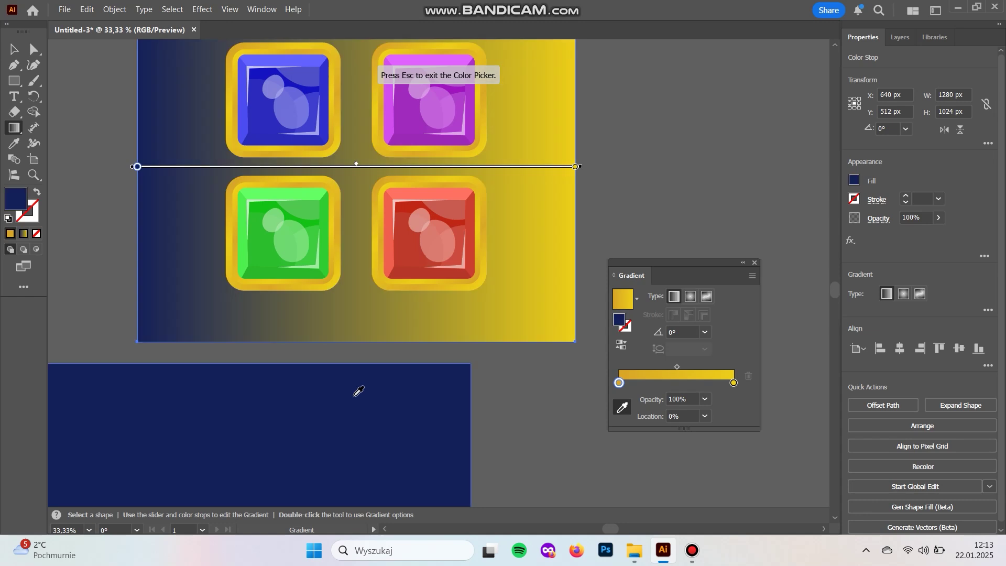
click(734, 383)
click(452, 395)
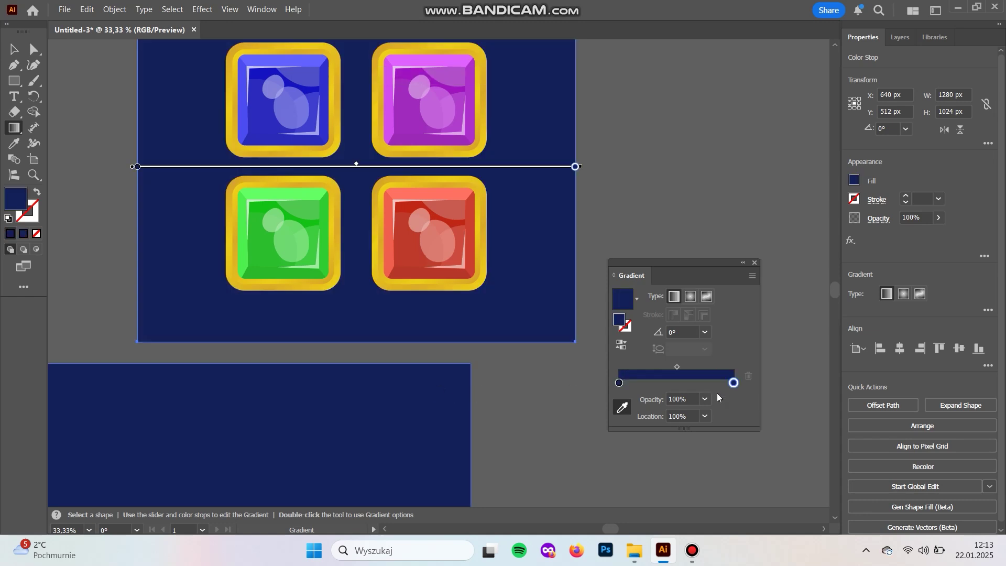
Delete the copied navy rectangle below the artboard
scroll(658, 173, up, 1)
key(v)
click(411, 463)
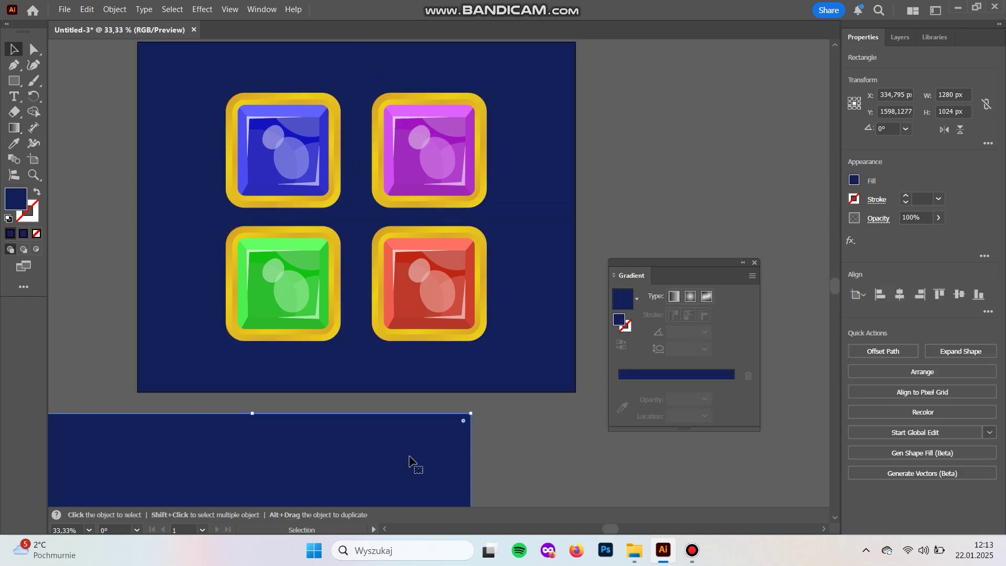
key(Delete)
Change the background rectangle's gradient to radial and darken its outer colour stop
drag(504, 352, 553, 401)
click(584, 299)
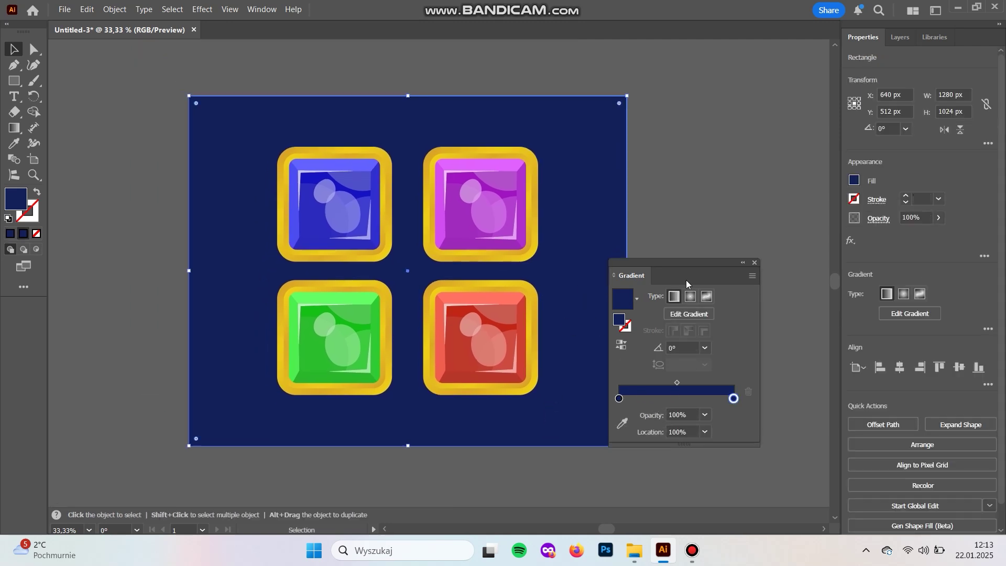
click(728, 185)
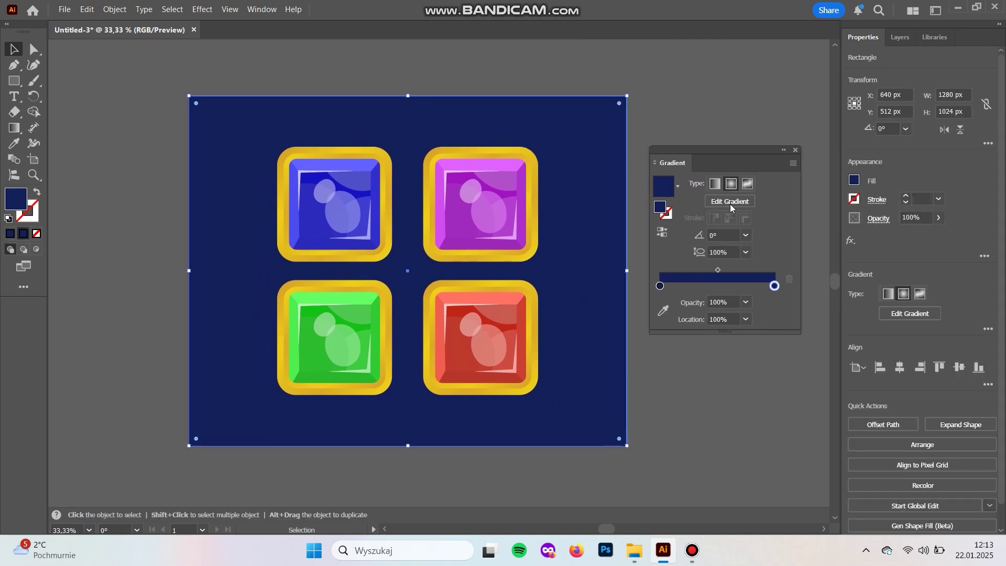
double_click(775, 286)
mouse_move(691, 376)
mouse_down()
mouse_move(699, 380)
mouse_move(680, 380)
mouse_up()
key(Escape)
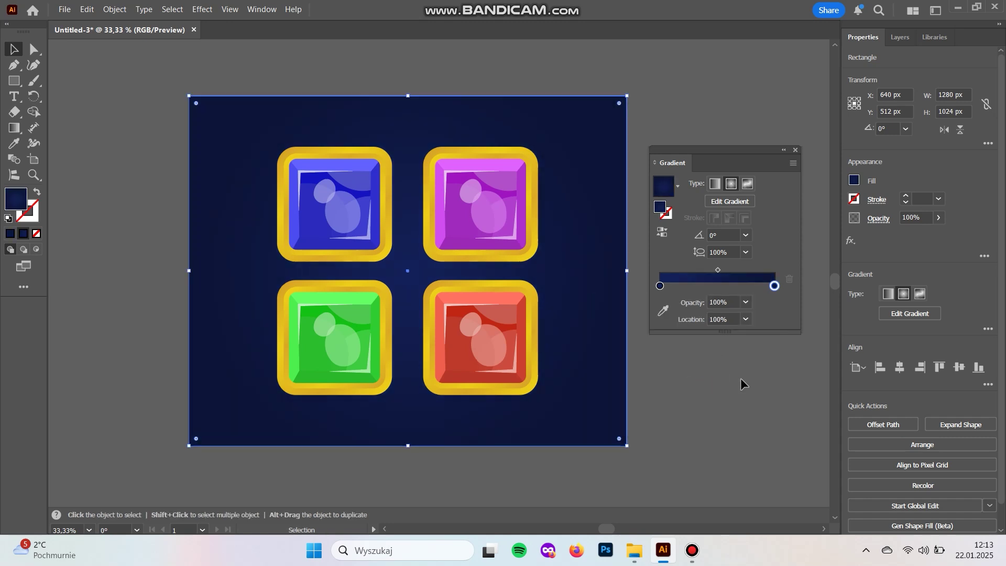
Try to brighten the inner blue stop of the radial gradient without the background rectangle selected
click(684, 331)
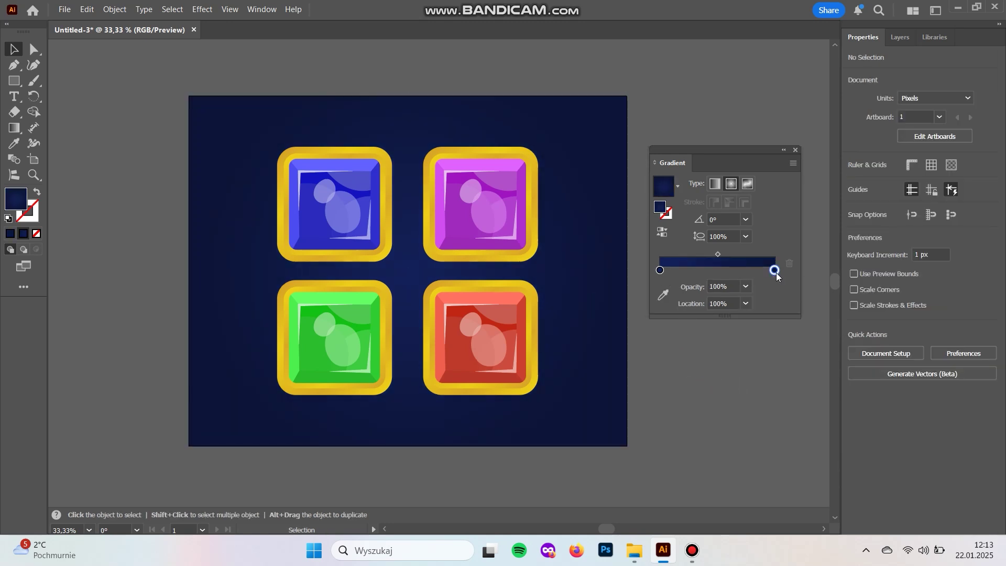
double_click(661, 272)
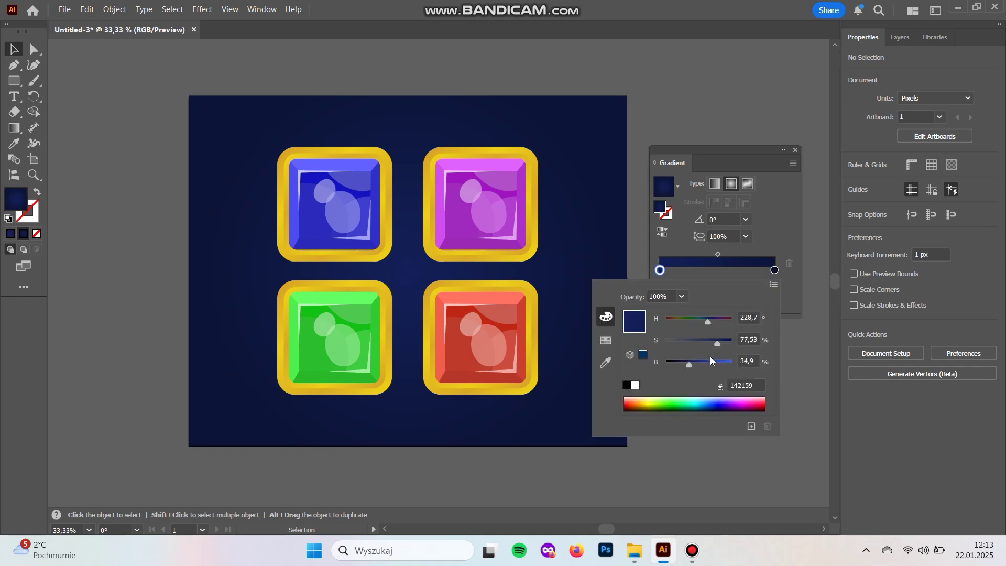
drag(691, 362, 715, 368)
click(382, 414)
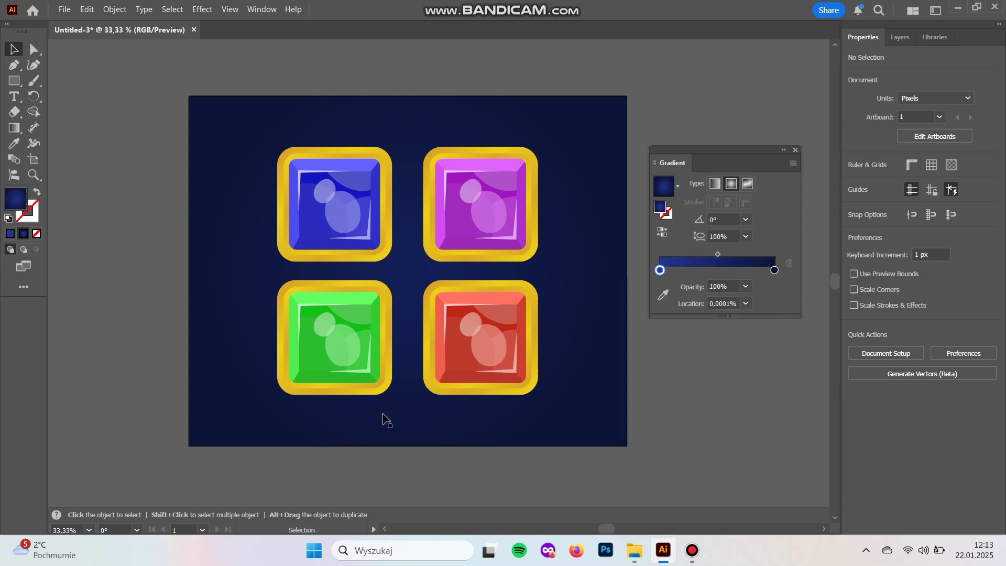
double_click(660, 271)
mouse_move(702, 362)
mouse_down()
mouse_move(718, 367)
mouse_move(705, 366)
mouse_up()
click(531, 425)
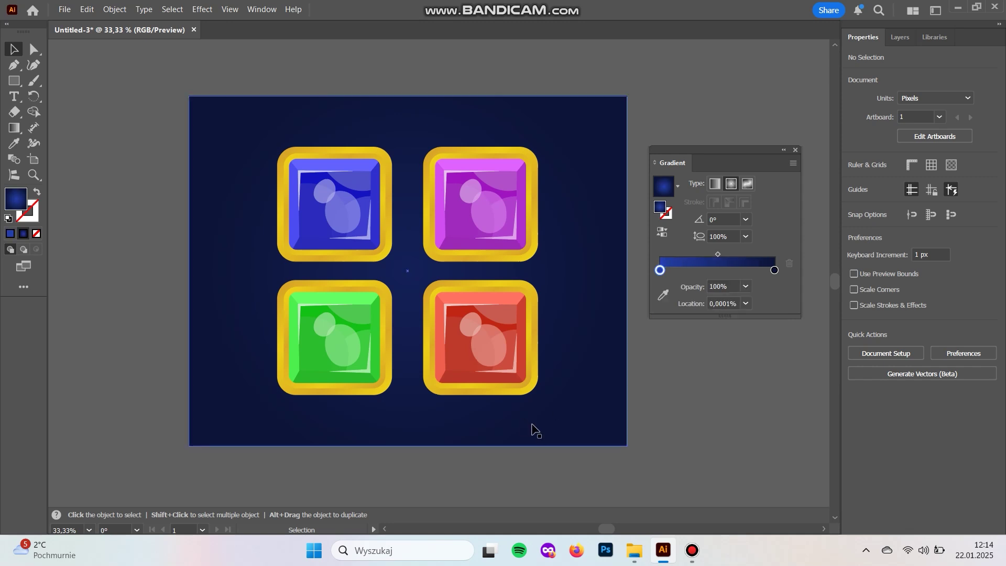
Select the background rectangle, brighten its radial gradient's inner blue stop and fine-tune the brightness of the outer stop
click(532, 425)
double_click(660, 286)
drag(690, 378, 699, 379)
double_click(774, 286)
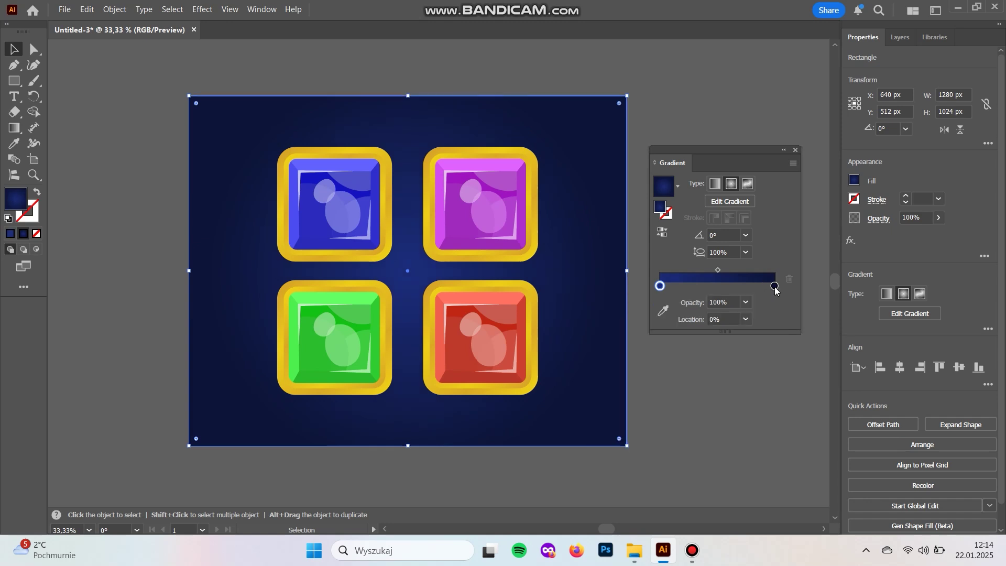
drag(685, 377, 684, 382)
Widen the radial gradient past the artboard's sides, flatten it to about 83% aspect ratio and shift its midpoint towards the centre
key(g)
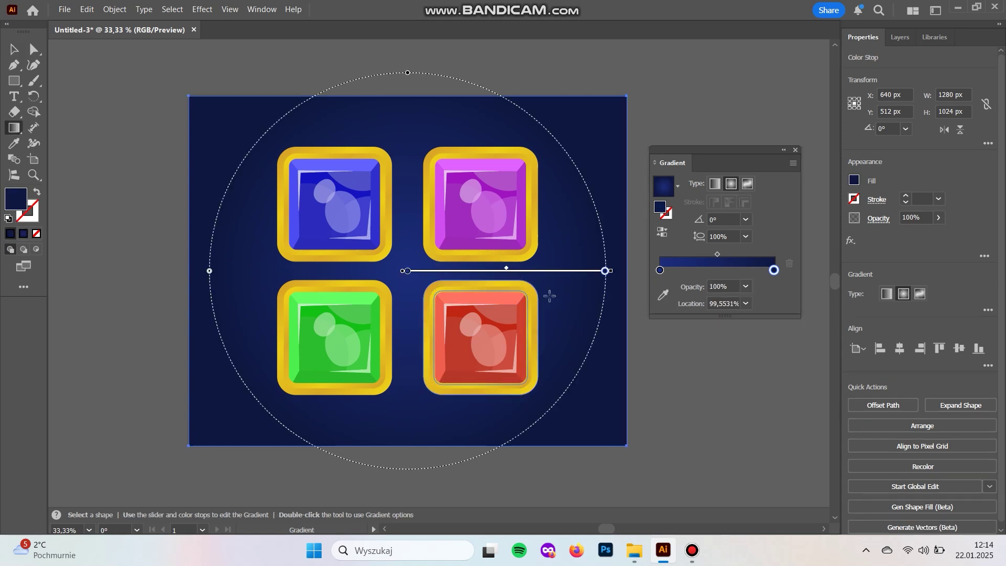
drag(606, 271, 650, 272)
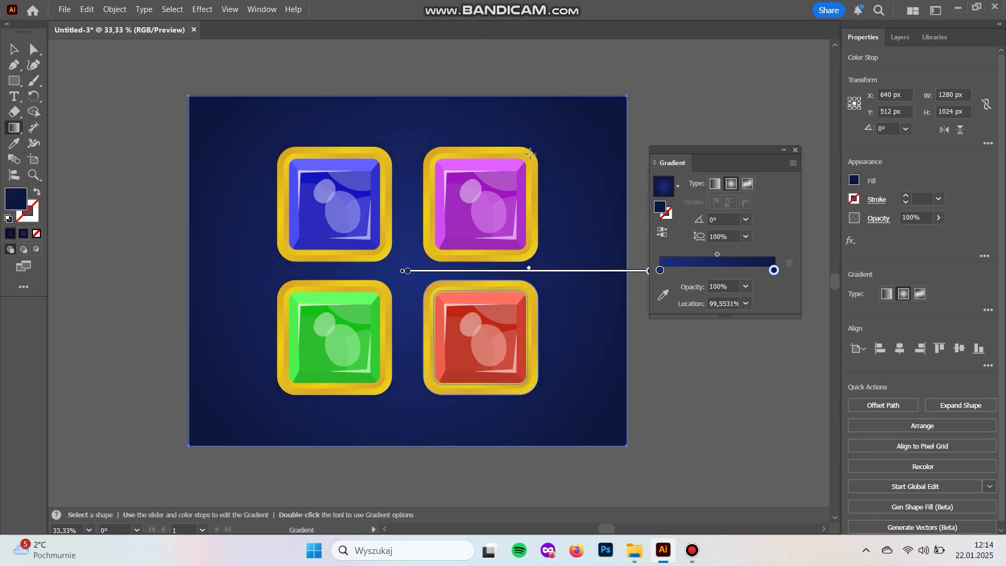
scroll(414, 74, up, 1)
drag(408, 65, 407, 106)
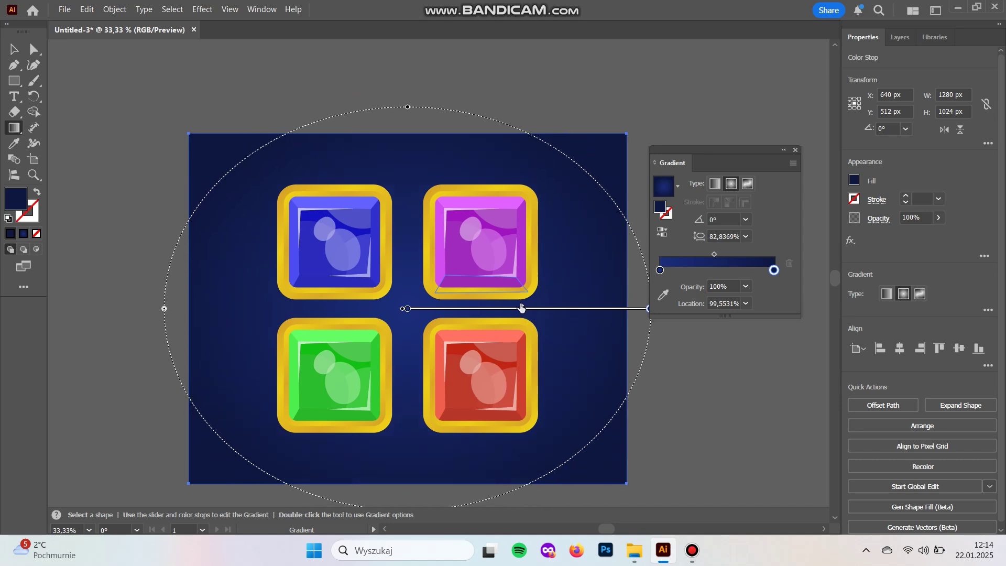
drag(562, 313, 561, 312)
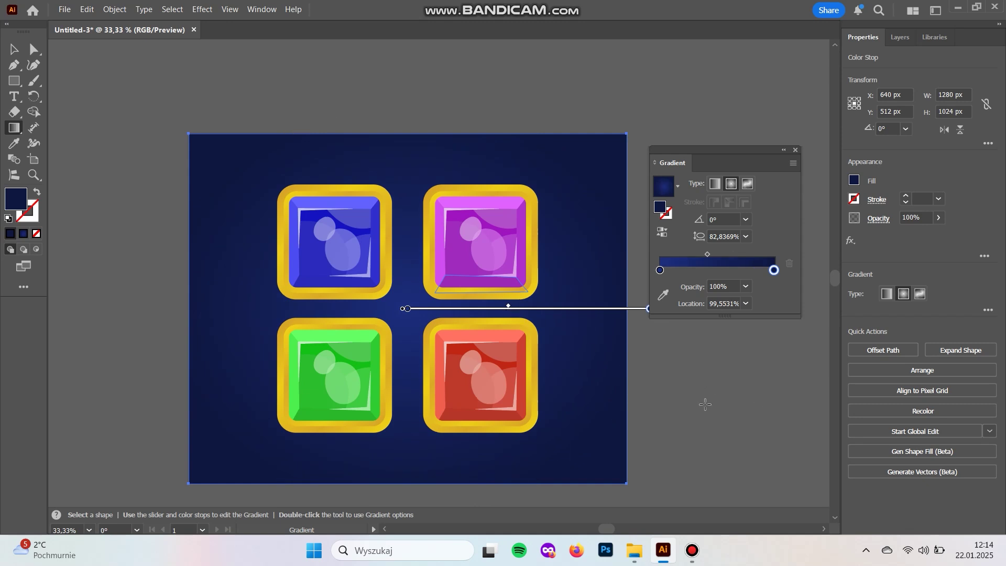
key(v)
click(701, 442)
scroll(712, 419, down, 1)
scroll(713, 419, left, 1)
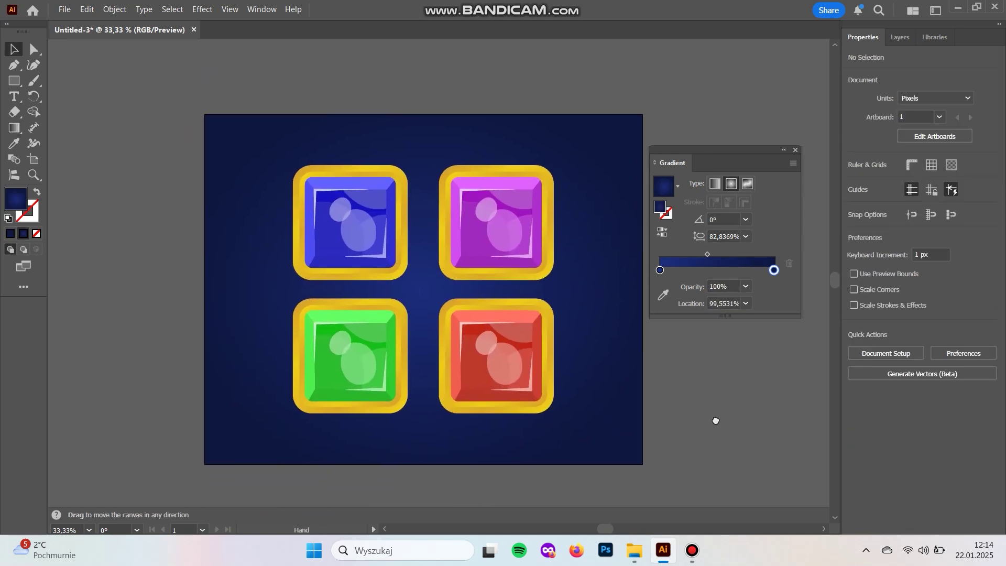
click(474, 372)
click(754, 406)
scroll(781, 278, down, 1)
scroll(781, 277, right, 1)
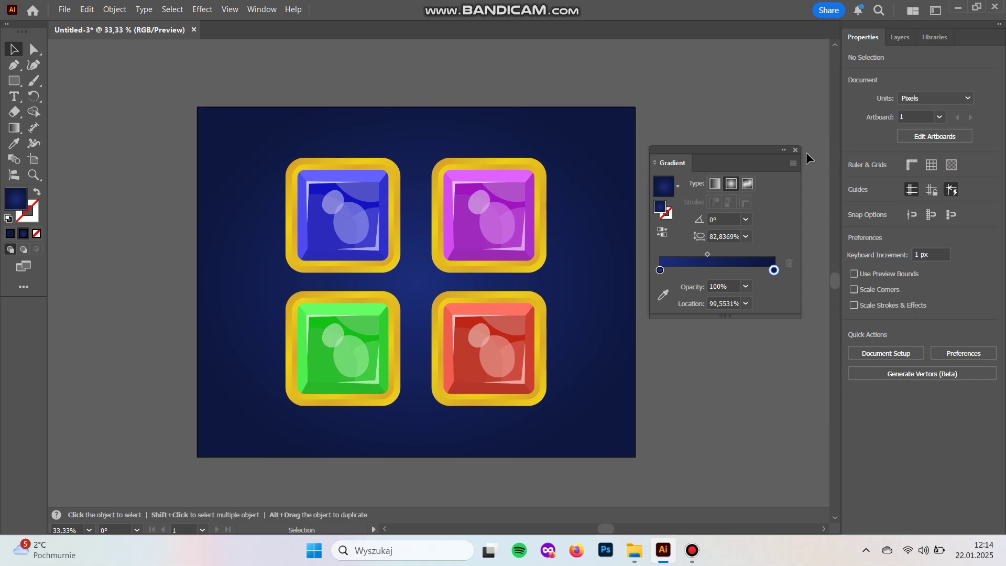